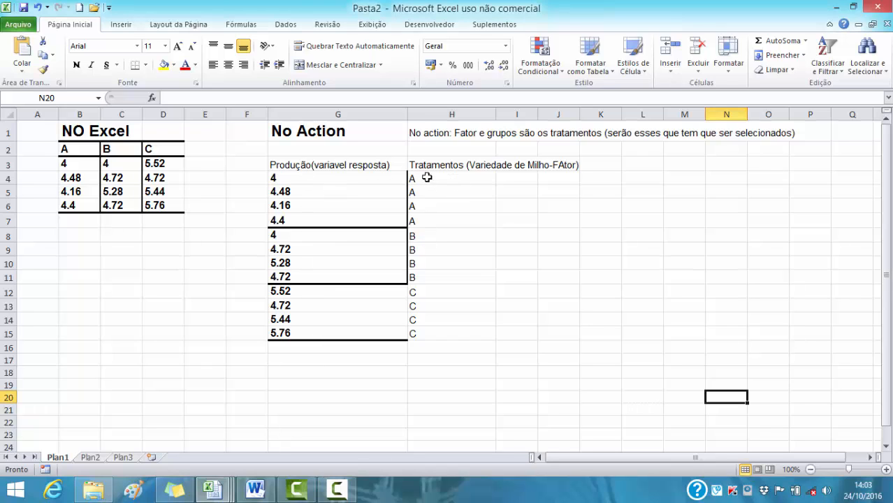
# Step: Make the treatment letters in H4:H15 bold and center them horizontally
pyautogui.moveTo(424, 177); pyautogui.dragTo(432, 334)
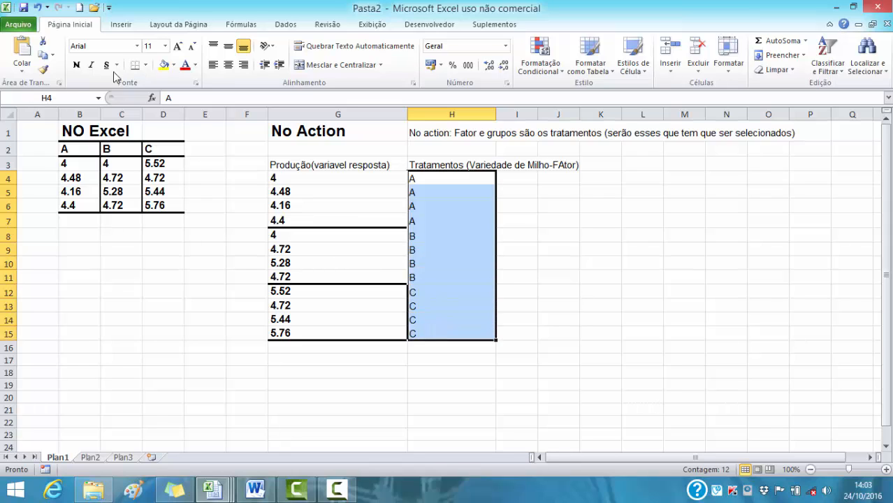
pyautogui.click(78, 65)
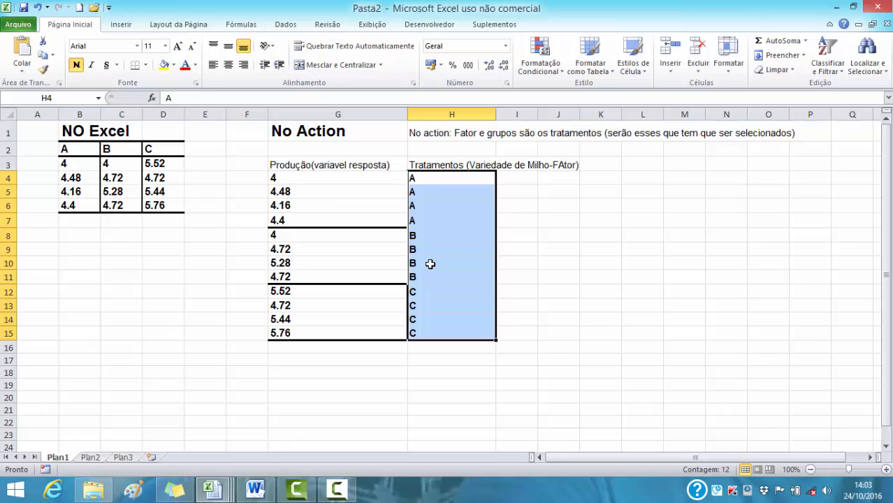
pyautogui.click(229, 65)
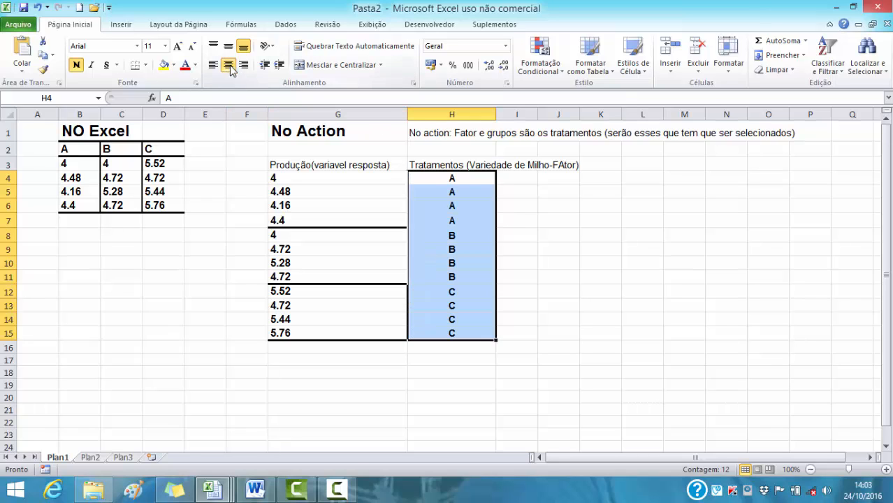
pyautogui.click(577, 303)
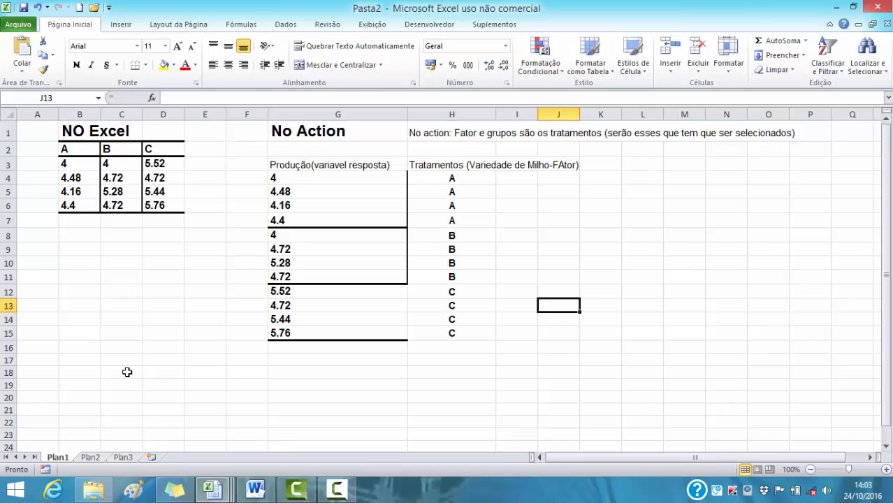
# Step: Enter the heading "Estatistica Descritiva" in cell C18 and make it bold
pyautogui.click(126, 373)
pyautogui.write('Est')
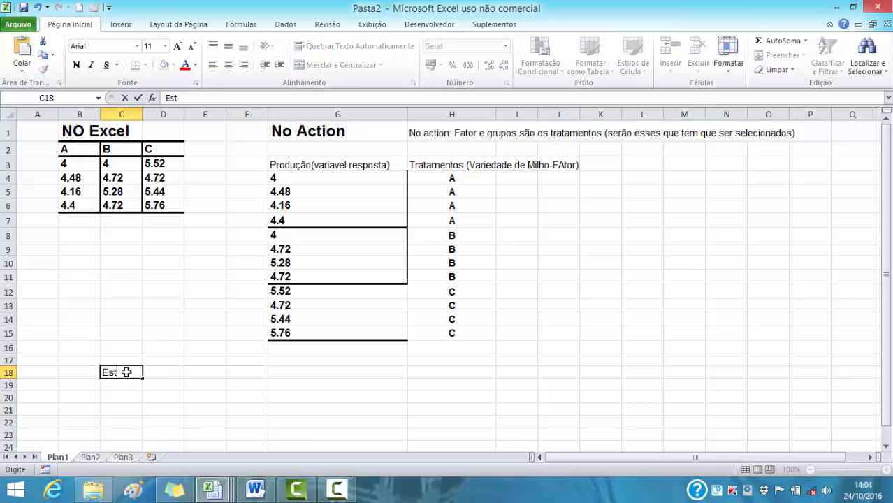
pyautogui.write('atistica')
pyautogui.write(' Dea')
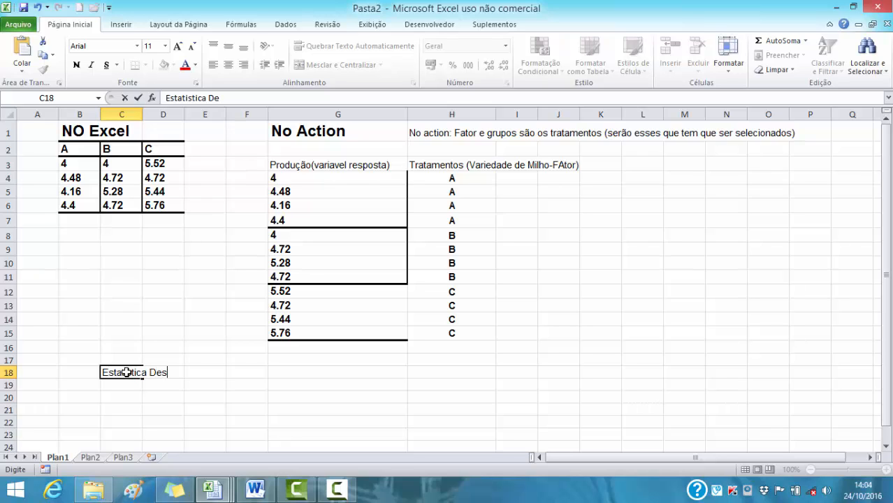
pyautogui.write('critiva')
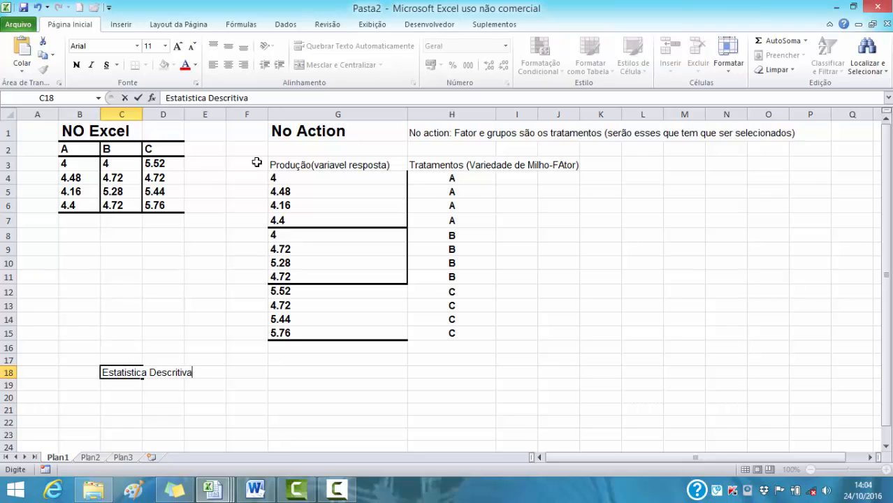
pyautogui.moveTo(254, 97); pyautogui.dragTo(159, 97)
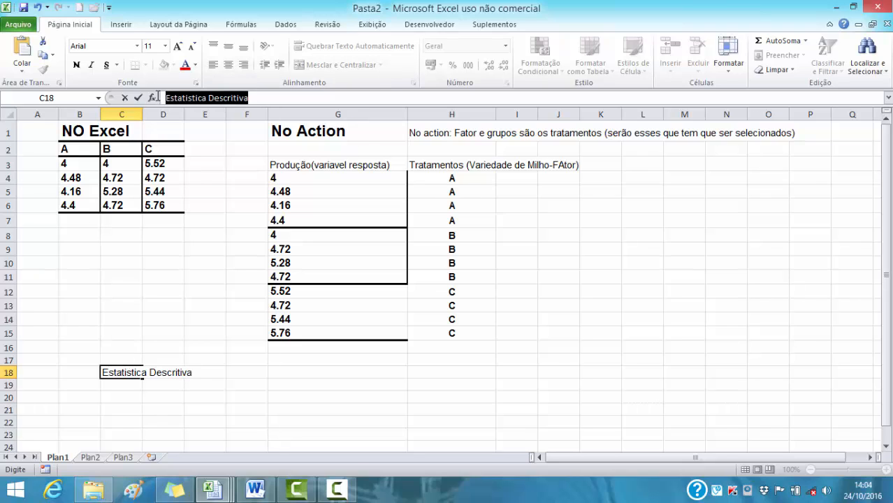
pyautogui.click(76, 64)
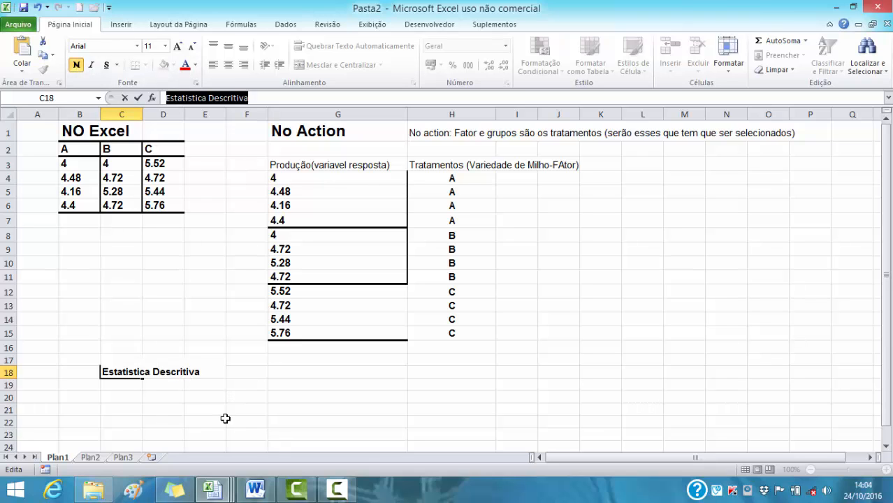
# Step: Set the font size of the whole worksheet to 14
pyautogui.click(9, 113)
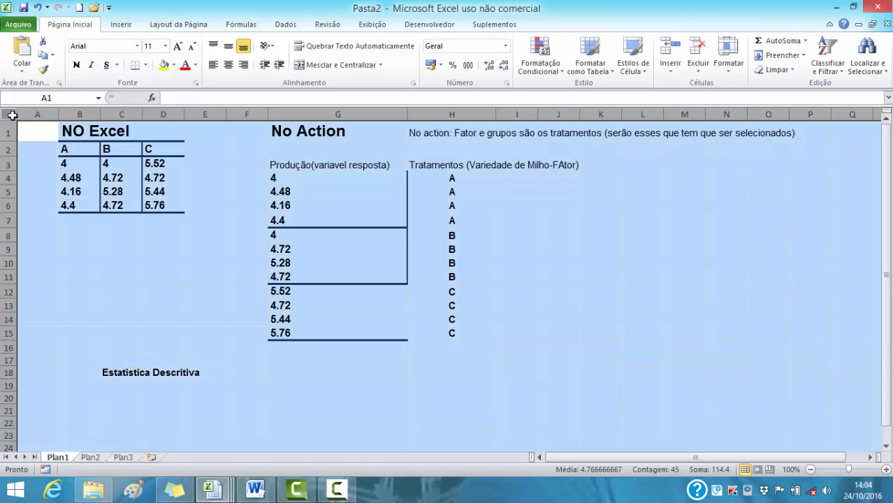
pyautogui.click(165, 46)
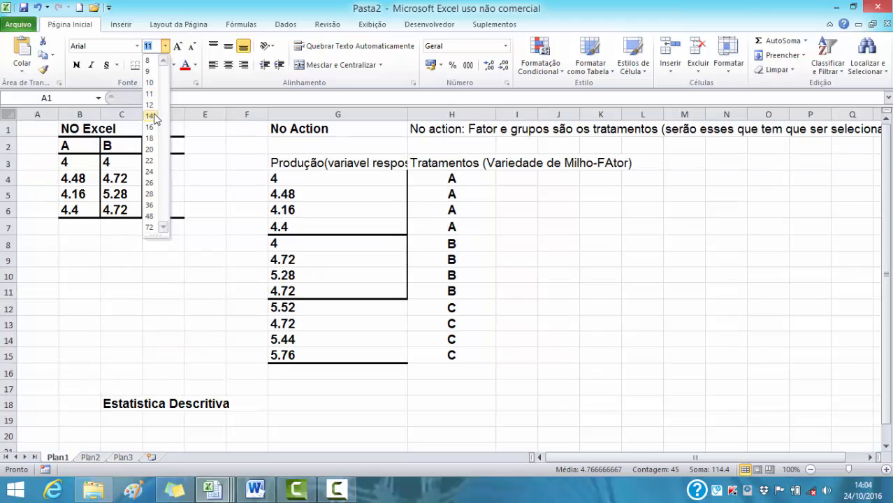
pyautogui.click(153, 119)
pyautogui.scroll(-1, 307, 414)
pyautogui.click(219, 396)
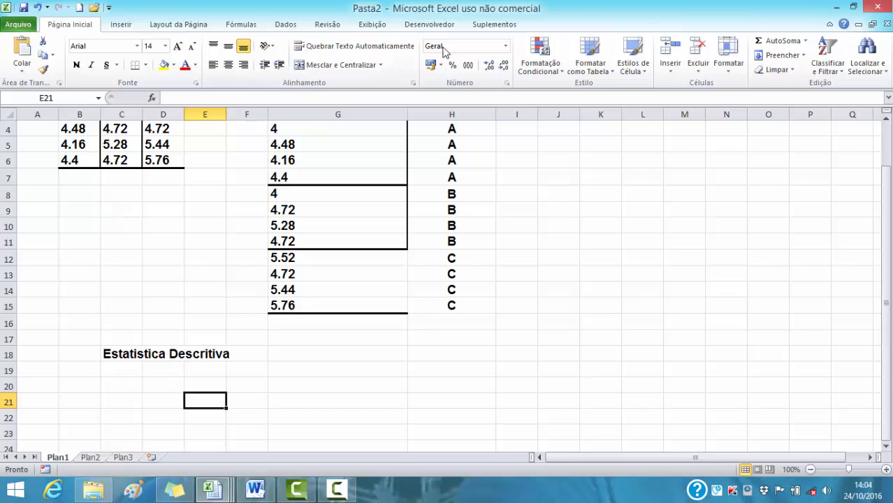
pyautogui.scroll(1, 890, 243)
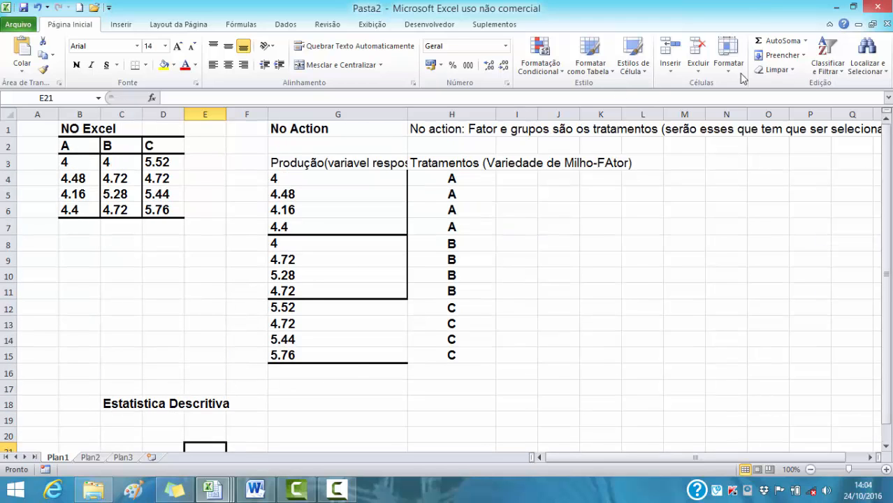
# Step: Start the Estatística descritiva data analysis with input range B2:D6 and labels in the first row
pyautogui.click(284, 26)
pyautogui.click(827, 43)
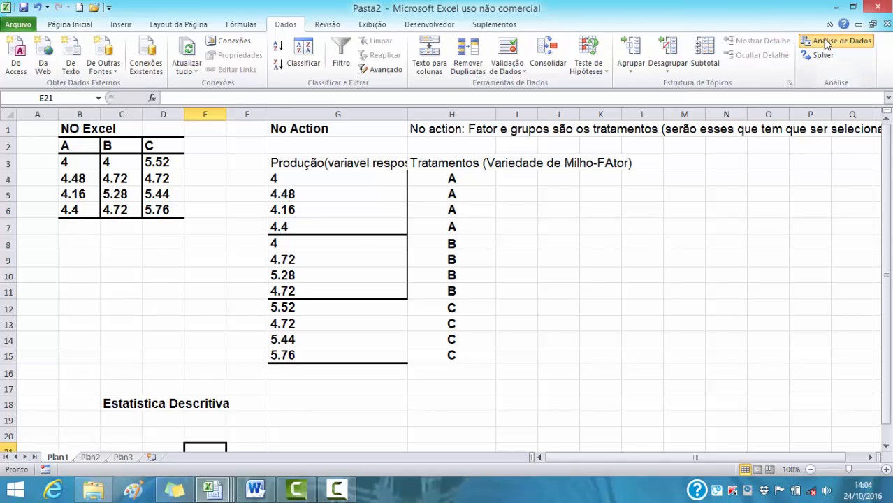
pyautogui.moveTo(548, 231); pyautogui.dragTo(642, 159)
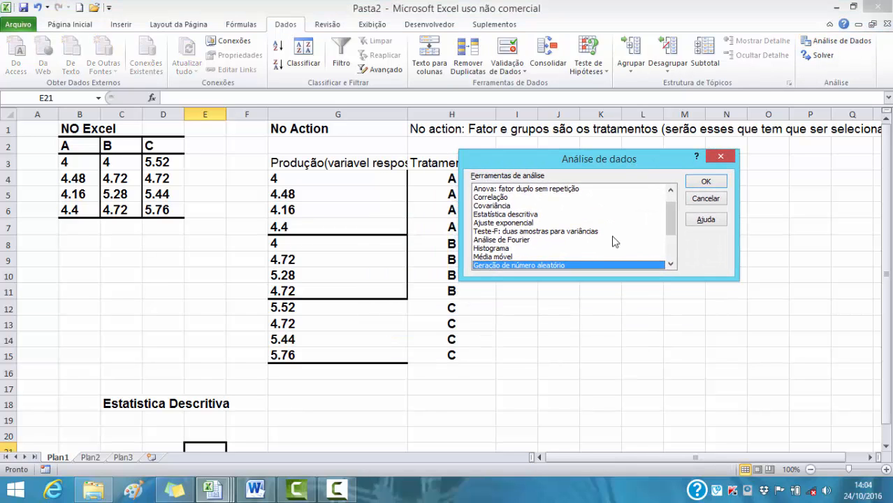
pyautogui.click(528, 213)
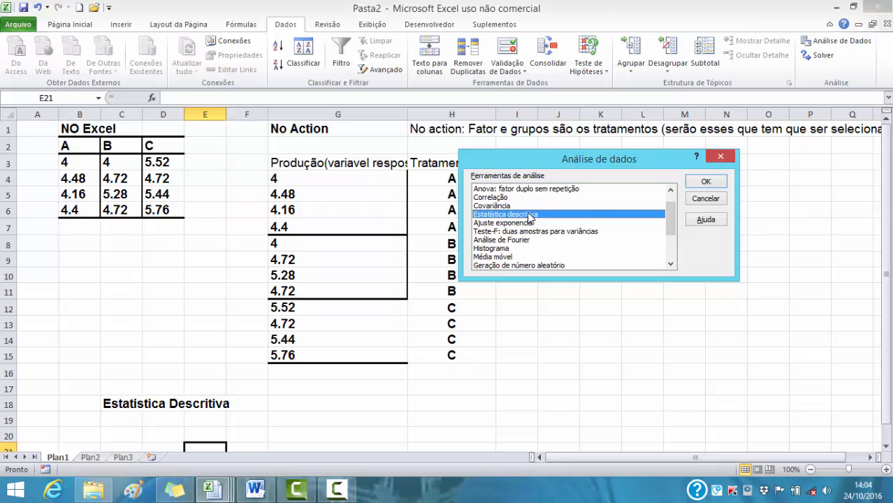
pyautogui.click(702, 183)
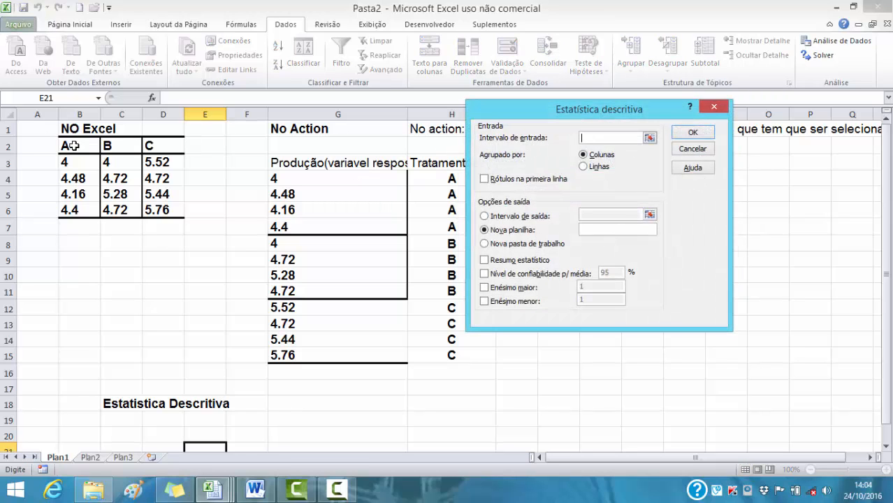
pyautogui.moveTo(74, 145); pyautogui.dragTo(162, 208)
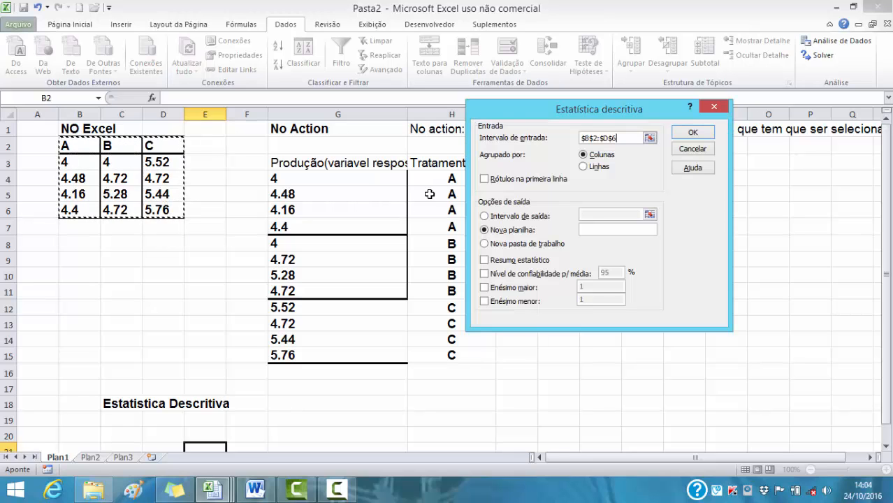
pyautogui.click(485, 180)
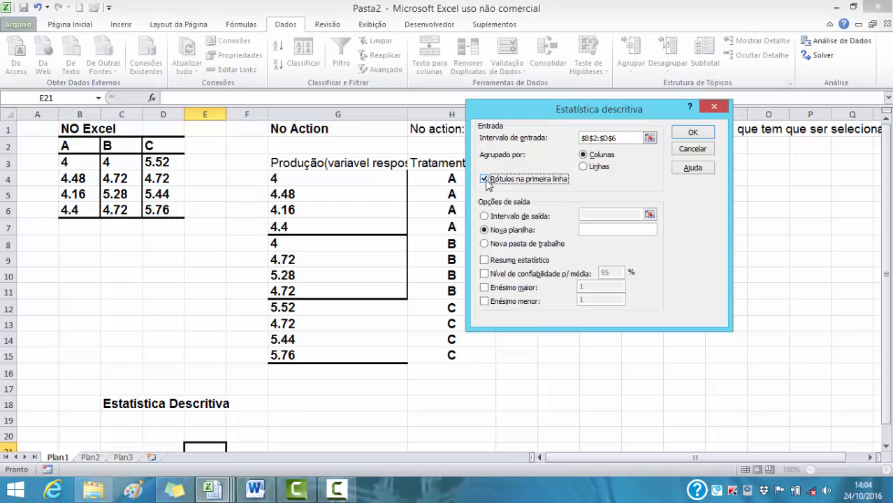
# Step: Set the output range to C20, include the statistical summary, and run the analysis
pyautogui.click(484, 216)
pyautogui.click(587, 216)
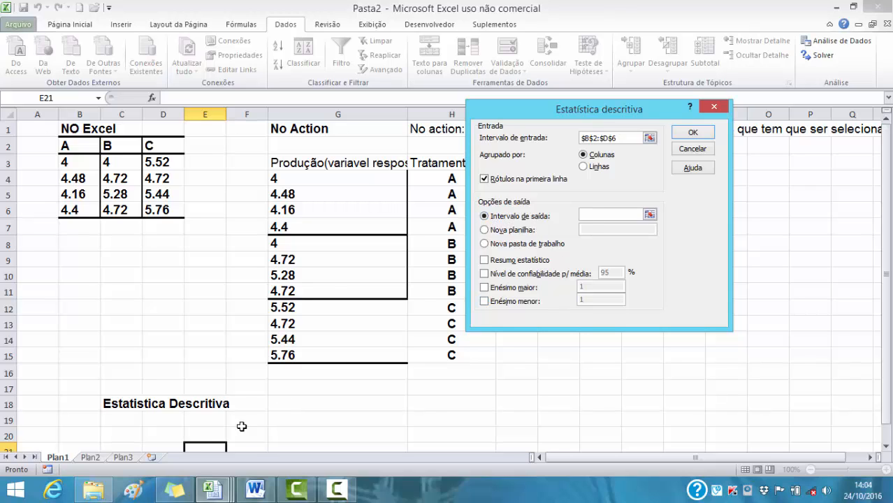
pyautogui.click(123, 438)
pyautogui.click(485, 260)
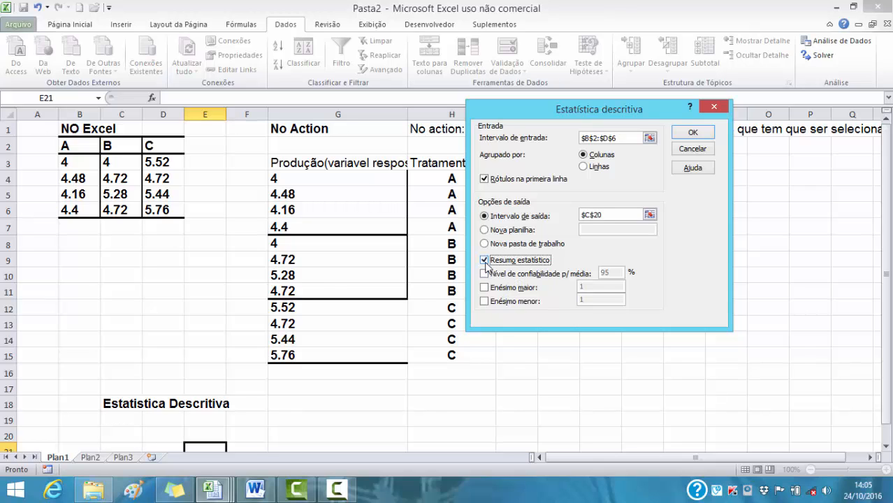
pyautogui.click(691, 138)
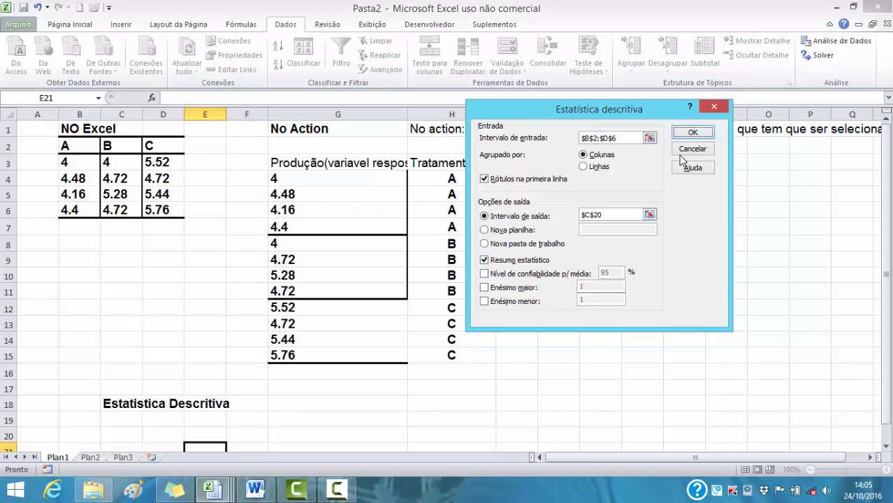
pyautogui.click(690, 137)
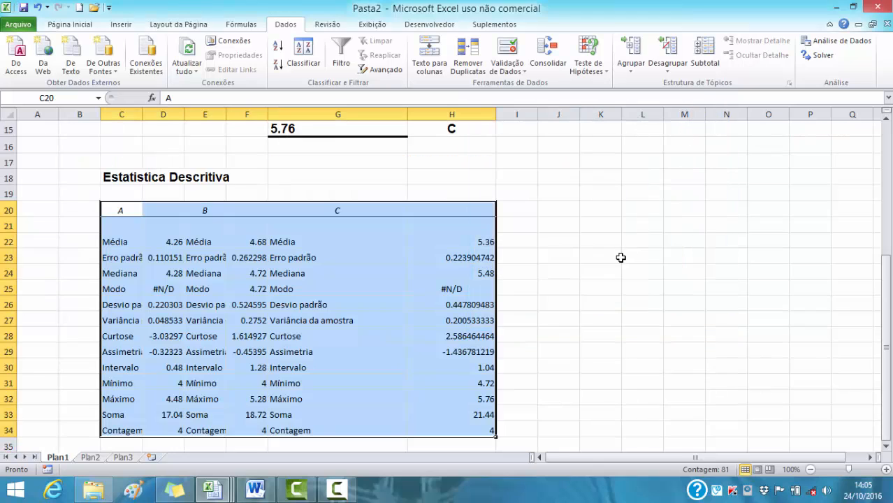
# Step: Set the font size of the descriptive statistics table to 16 and widen column C to show its labels
pyautogui.click(70, 24)
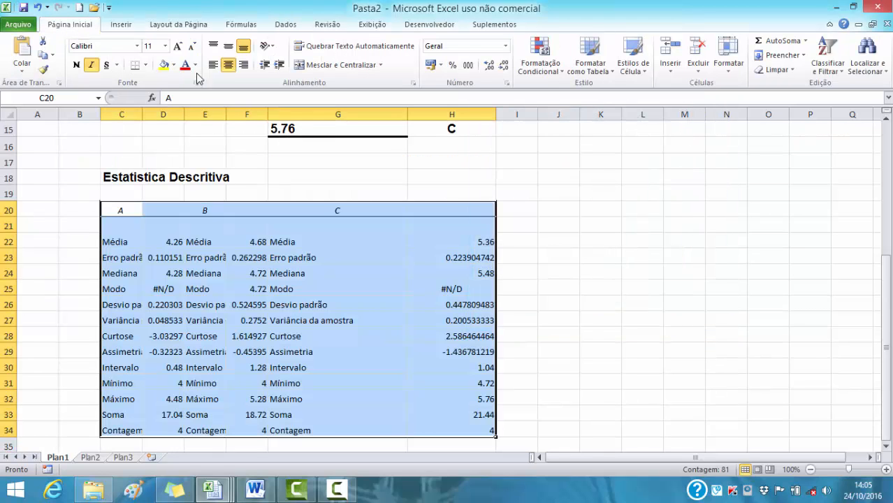
pyautogui.click(165, 45)
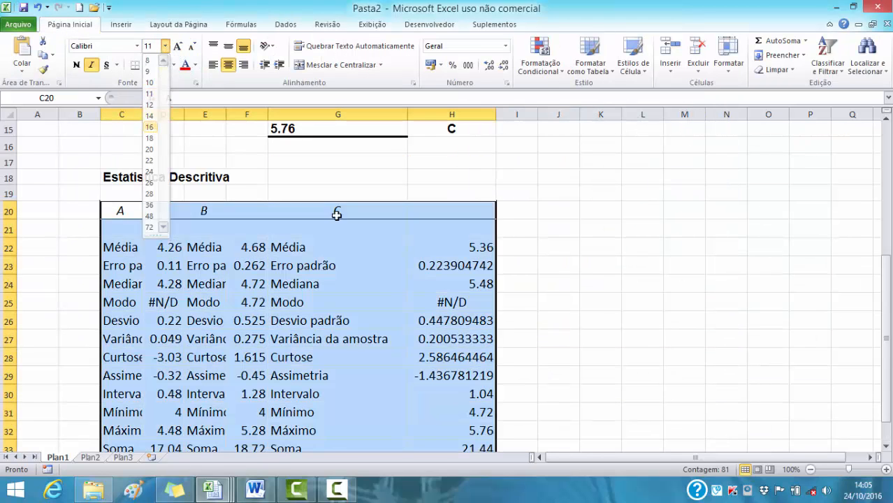
pyautogui.click(149, 116)
pyautogui.click(599, 262)
pyautogui.scroll(-1, 599, 262)
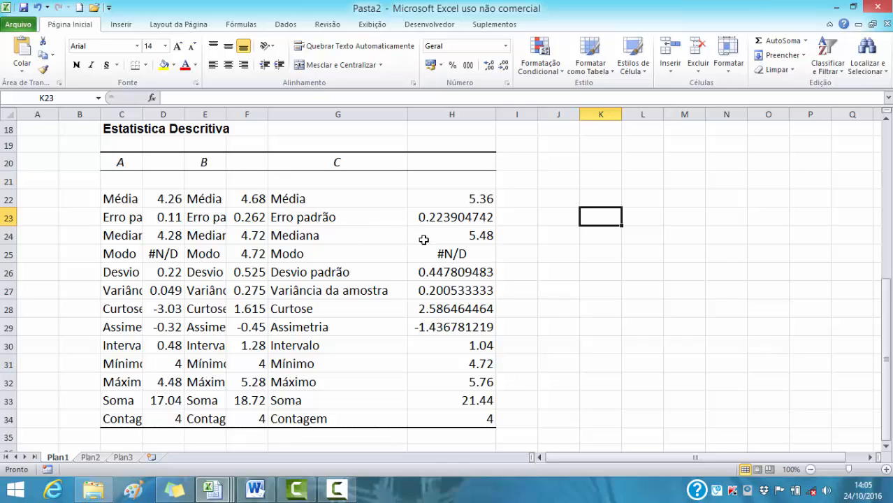
pyautogui.moveTo(141, 112); pyautogui.dragTo(211, 114)
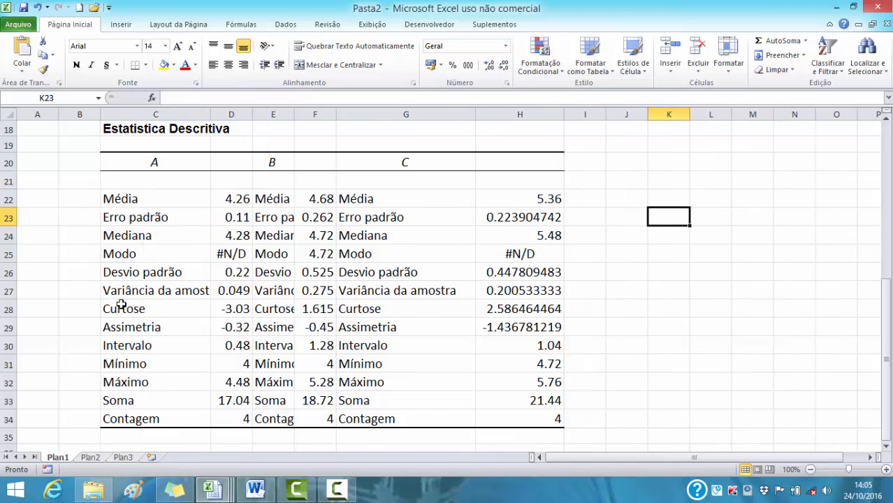
# Step: Delete the Erro padrão row from the descriptive statistics table
pyautogui.click(4, 219)
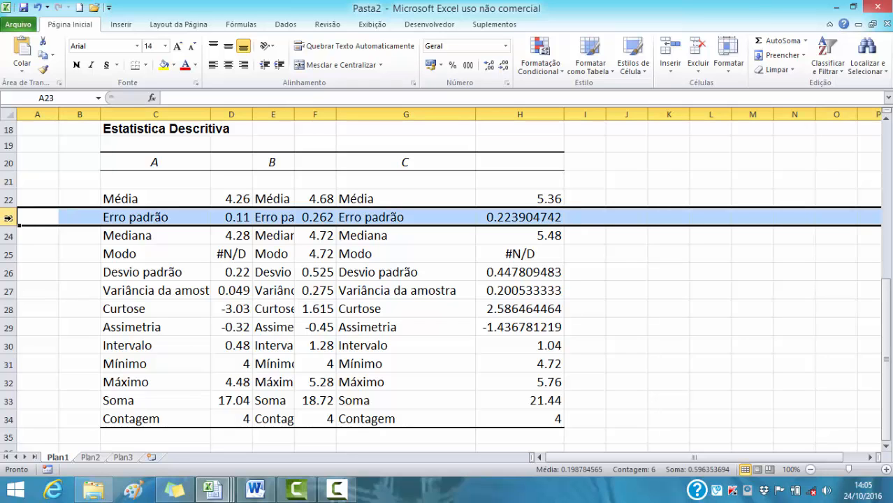
pyautogui.rightClick(24, 219)
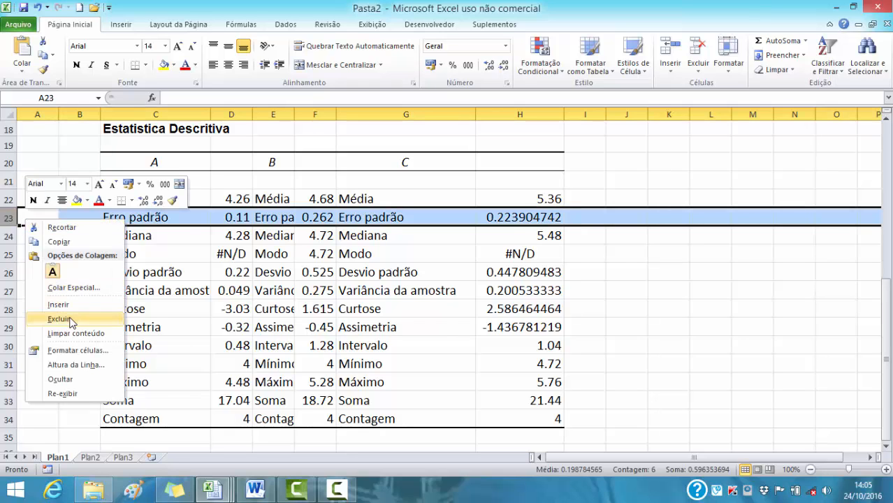
pyautogui.click(59, 319)
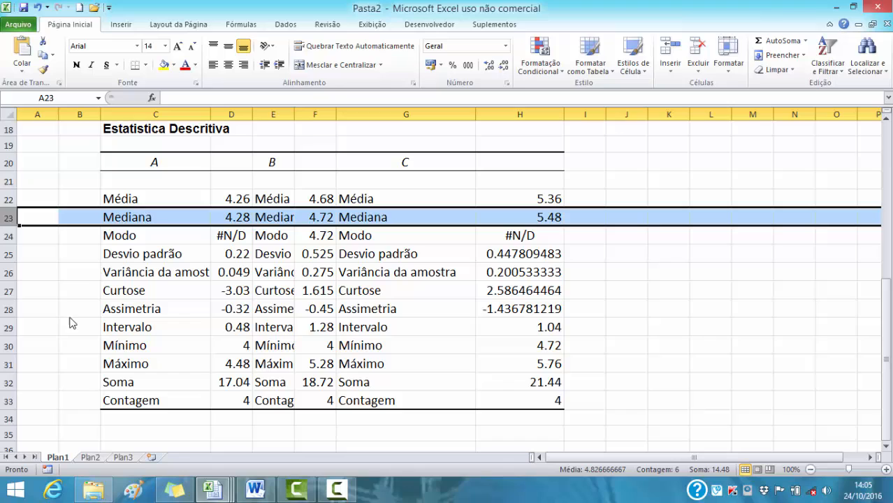
# Step: Replace the label in C24 with "Moda"
pyautogui.click(117, 235)
pyautogui.write('Moda')
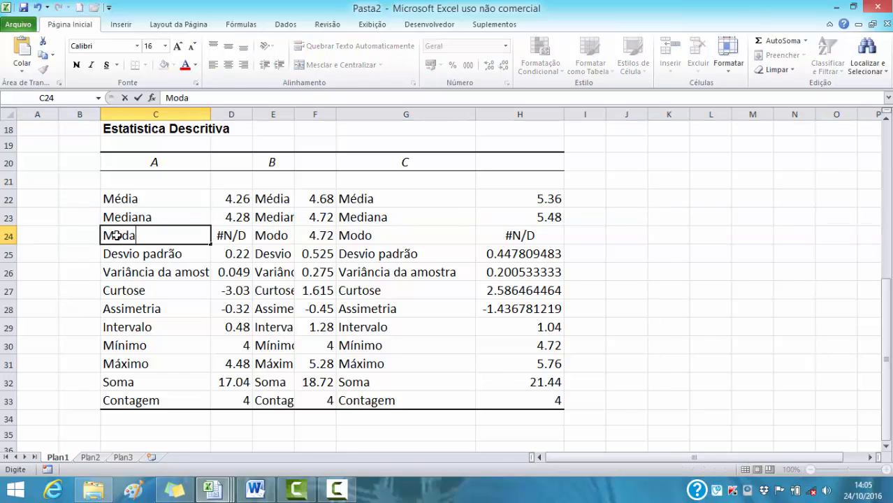
pyautogui.click(65, 292)
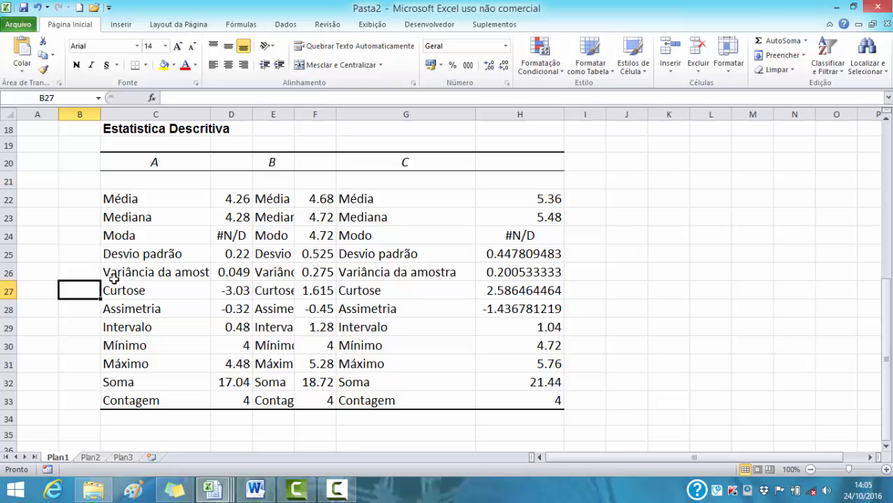
# Step: Make the statistic labels in C22:C33 bold and widen column C to fit "Variância da amostra"
pyautogui.moveTo(132, 202); pyautogui.dragTo(149, 406)
pyautogui.click(77, 65)
pyautogui.click(164, 253)
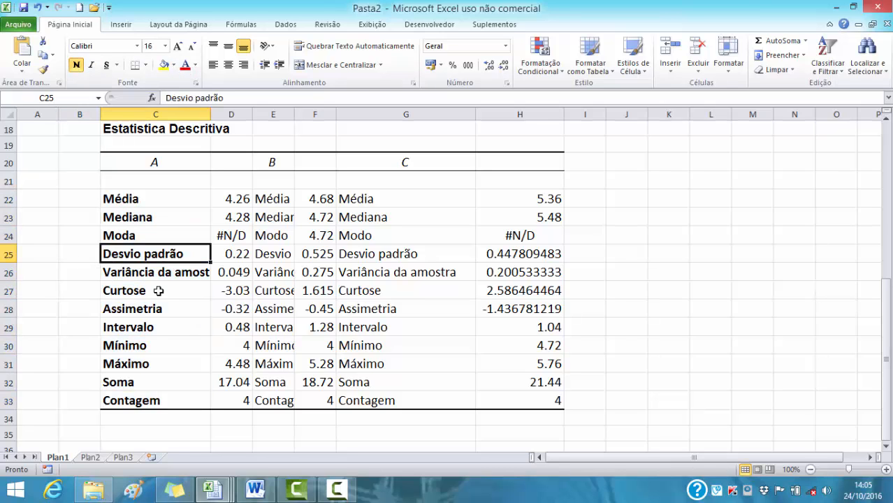
pyautogui.moveTo(210, 114); pyautogui.dragTo(236, 114)
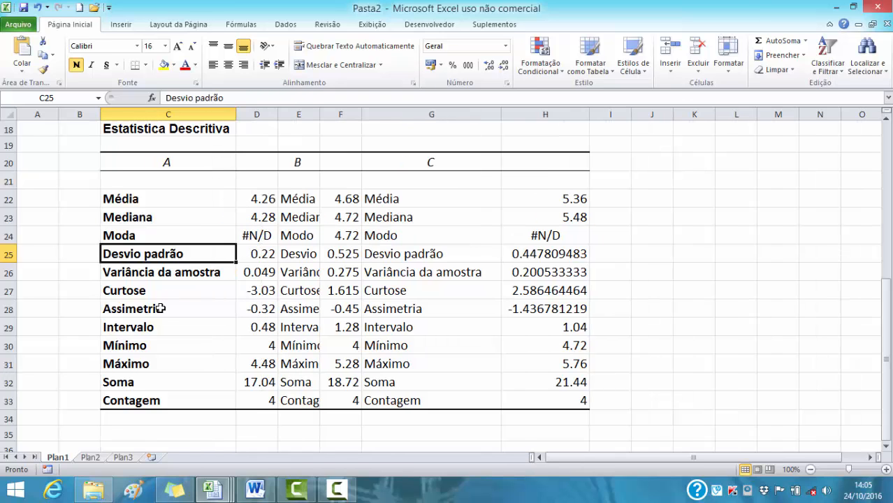
# Step: Delete the Intervalo row from the descriptive statistics table
pyautogui.click(6, 327)
pyautogui.moveTo(5, 330)
pyautogui.mouseDown()
pyautogui.moveTo(5, 349)
pyautogui.moveTo(5, 319)
pyautogui.mouseUp()
pyautogui.click(4, 329)
pyautogui.rightClick(5, 329)
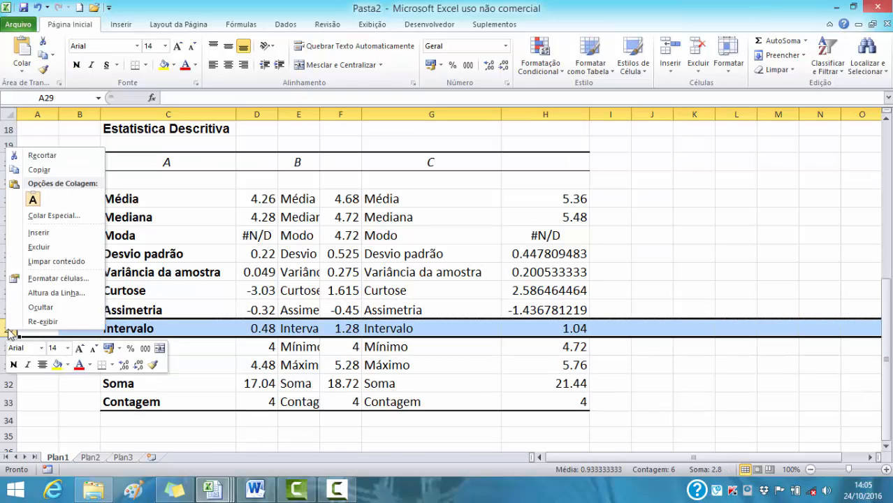
pyautogui.click(45, 248)
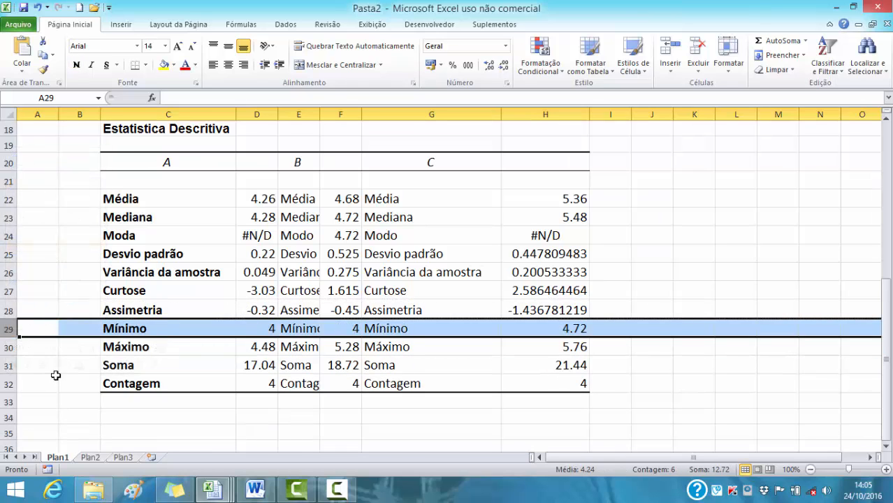
# Step: Delete the Soma and Contagem rows from the end of the descriptive statistics table
pyautogui.moveTo(7, 365); pyautogui.dragTo(8, 377)
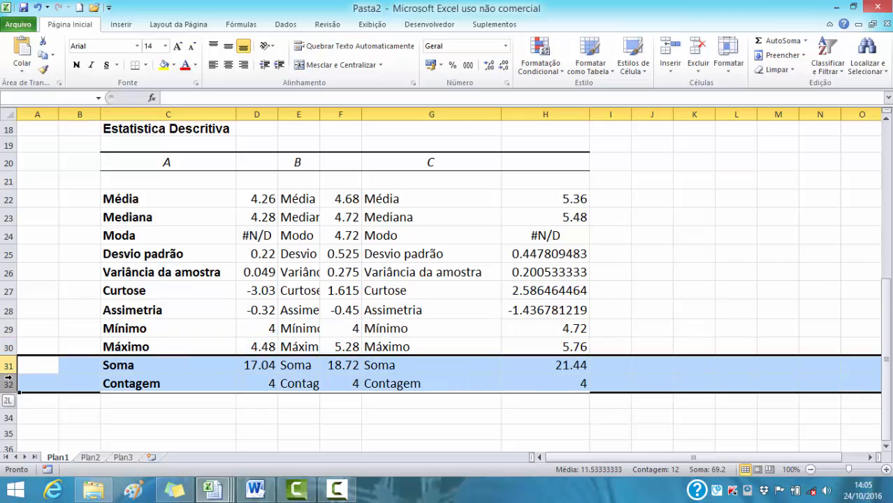
pyautogui.rightClick(53, 373)
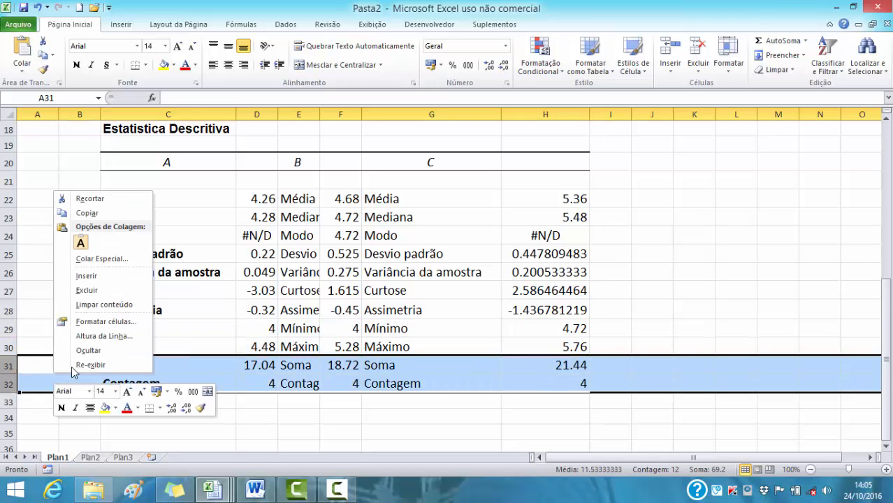
pyautogui.click(87, 290)
pyautogui.click(160, 429)
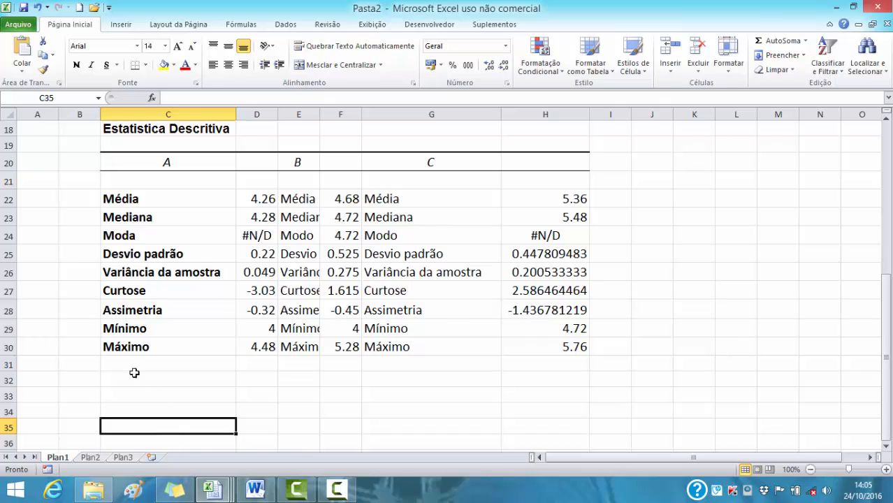
# Step: Add the labels "Quartil 1", "Quartil 3" and "Coef Var." in C31:C33 below Máximo
pyautogui.click(129, 363)
pyautogui.write('Quartil 1')
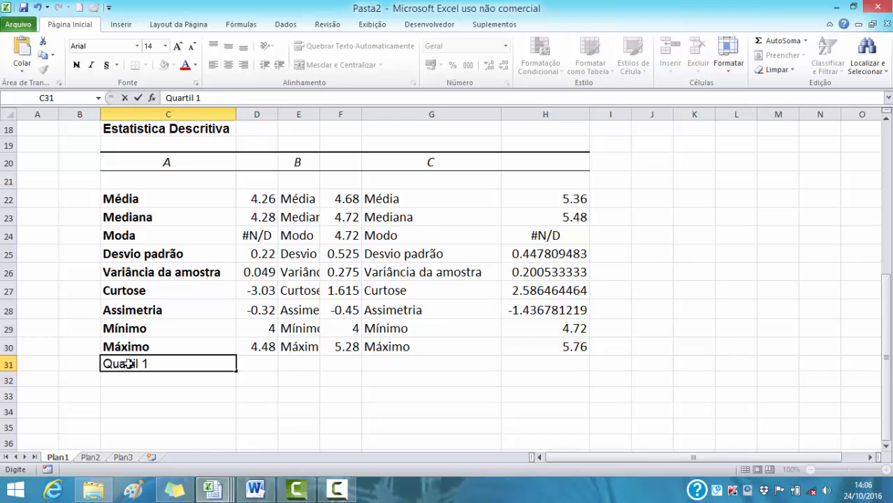
pyautogui.press('Return')
pyautogui.write('Qua')
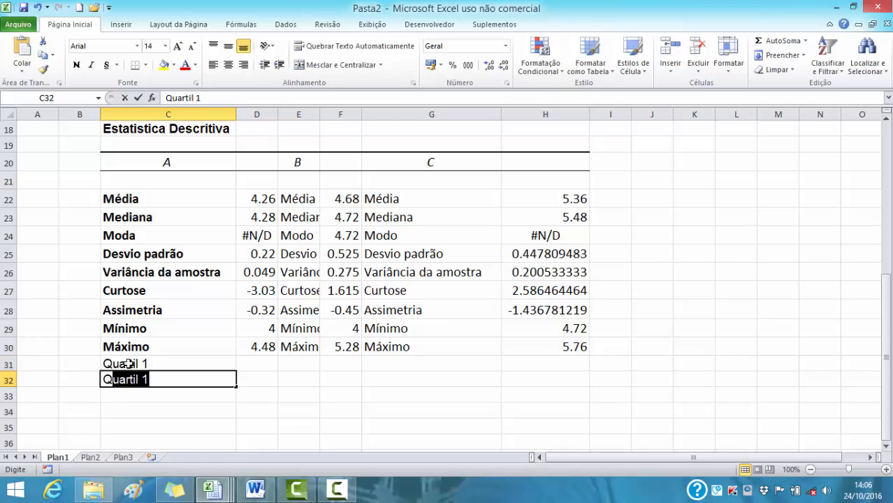
pyautogui.write('rtiç')
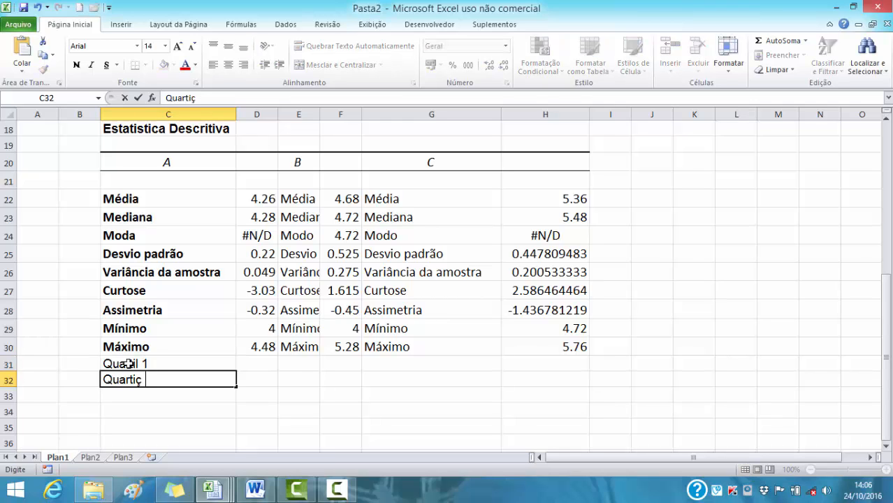
pyautogui.press('BackSpace')
pyautogui.write('l 3')
pyautogui.press('Return')
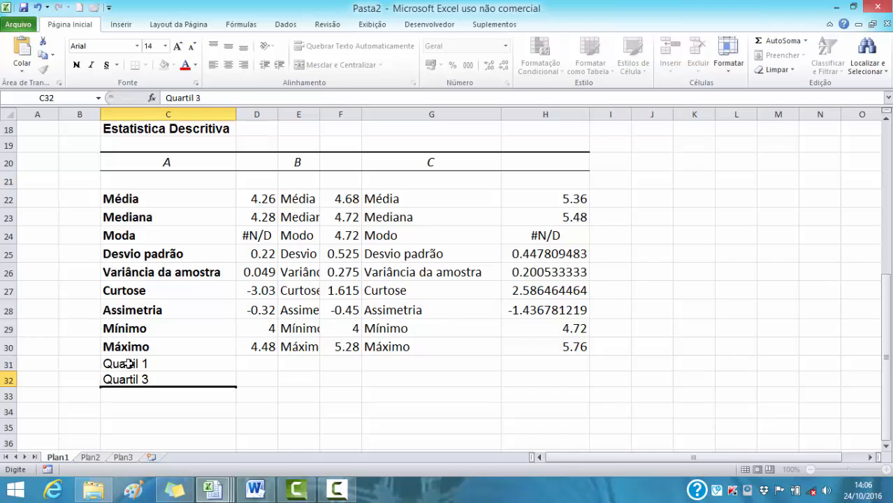
pyautogui.write('C')
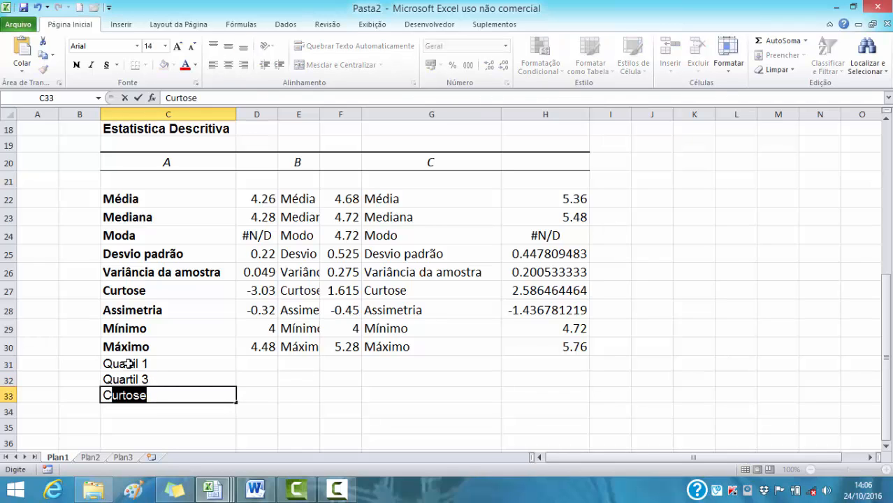
pyautogui.write('oef Var.')
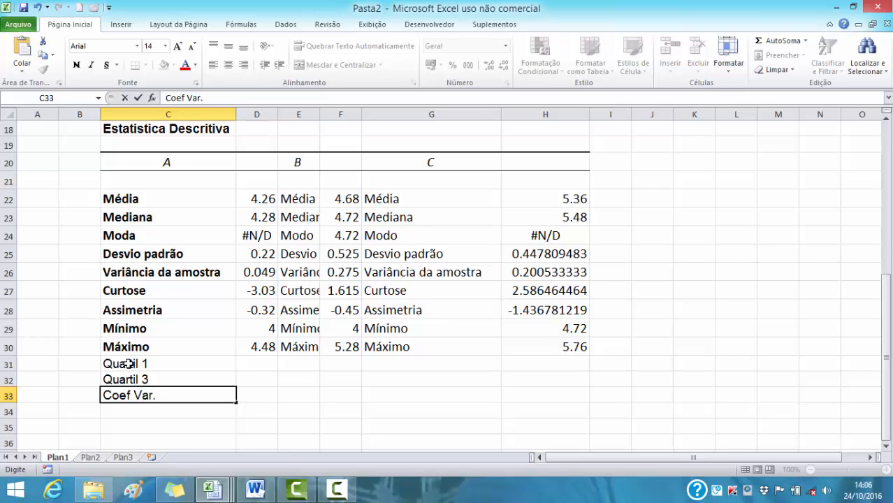
pyautogui.click(260, 409)
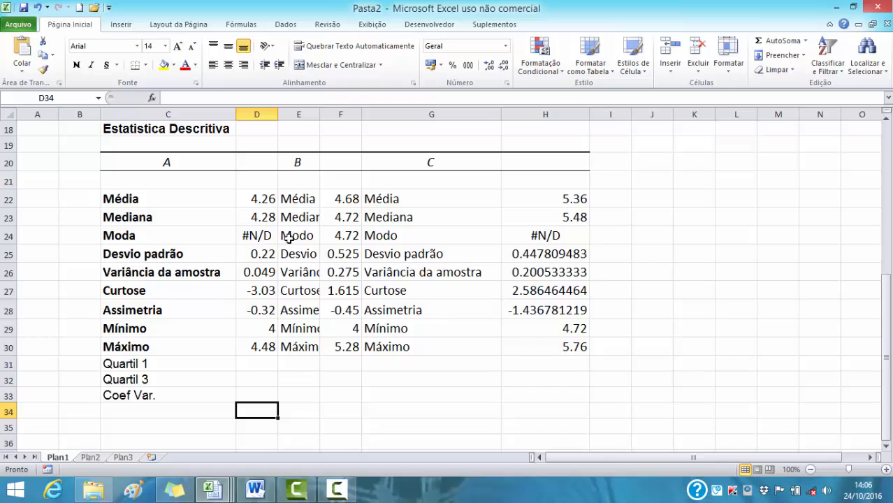
# Step: Enter the treatment headings "B" in F20 and "C" in H20 above their value columns
pyautogui.click(299, 114)
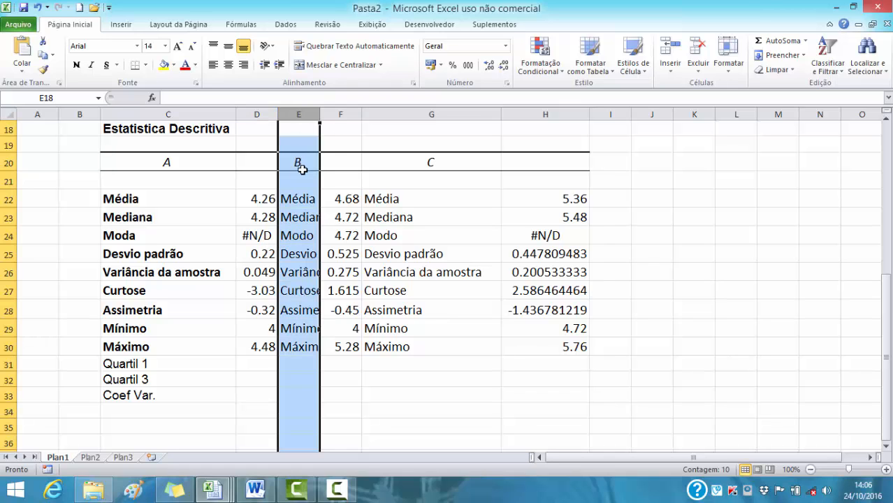
pyautogui.click(346, 160)
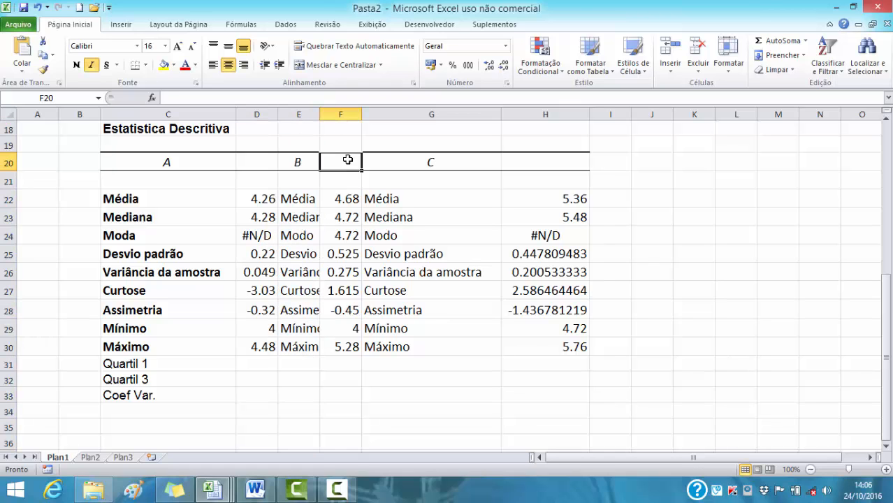
pyautogui.write('B')
pyautogui.click(516, 165)
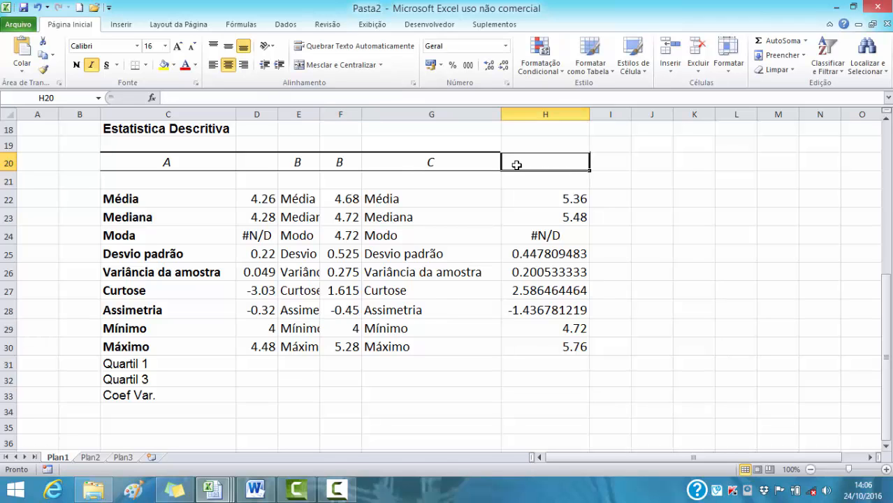
pyautogui.write('C')
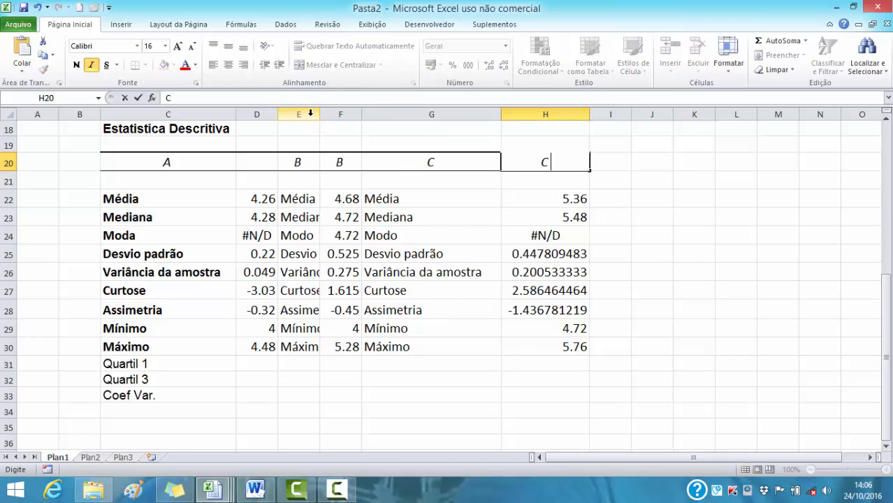
# Step: Delete the two columns that repeat the statistic labels for treatments B and C, keeping only their values
pyautogui.click(299, 113)
pyautogui.rightClick(301, 160)
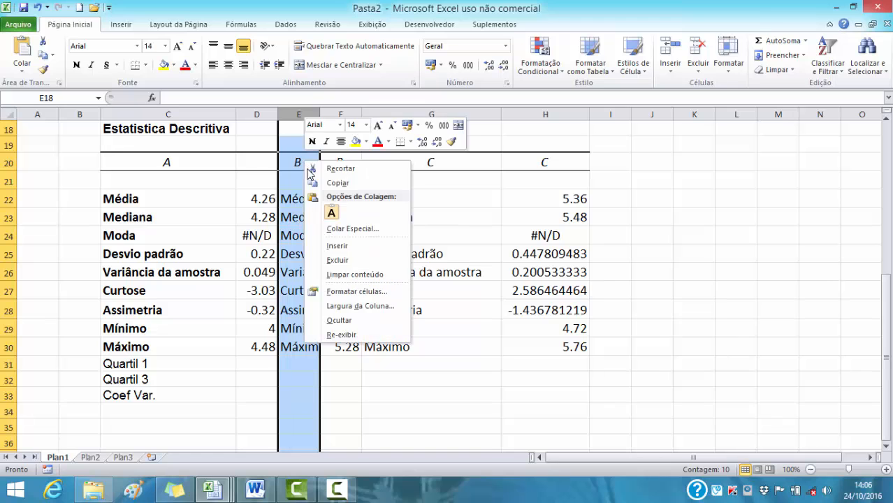
pyautogui.click(351, 256)
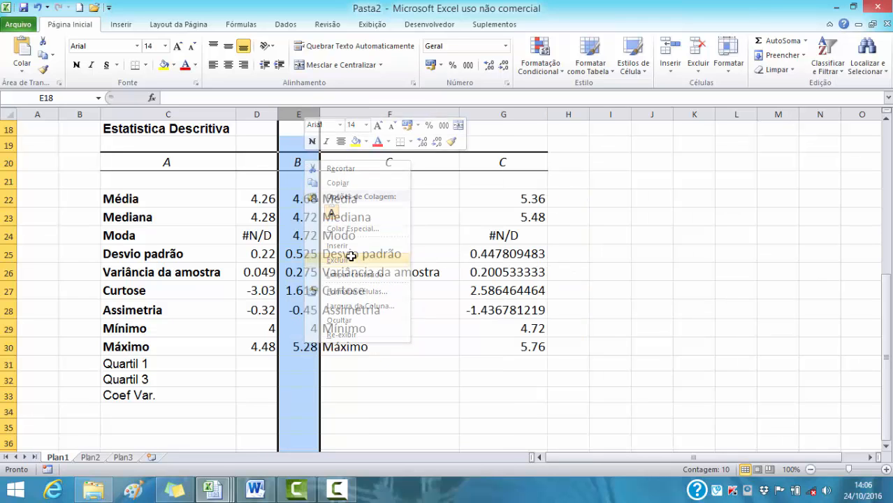
pyautogui.click(385, 115)
pyautogui.rightClick(398, 171)
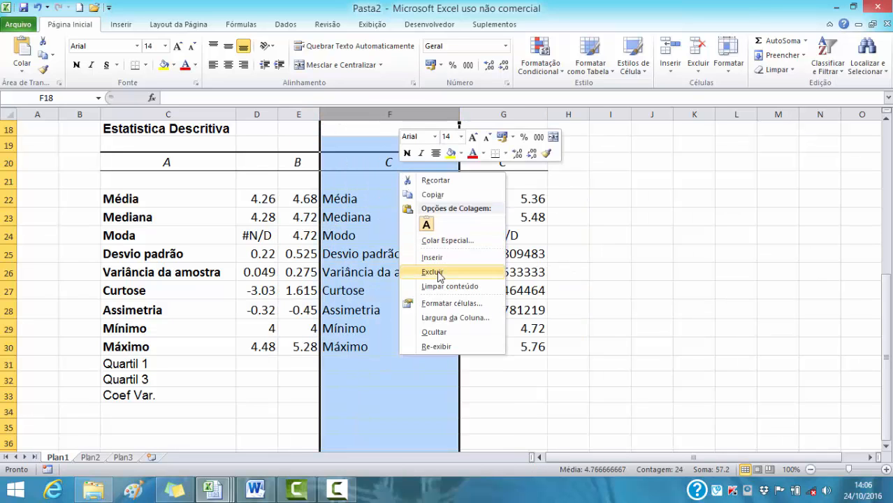
pyautogui.click(432, 272)
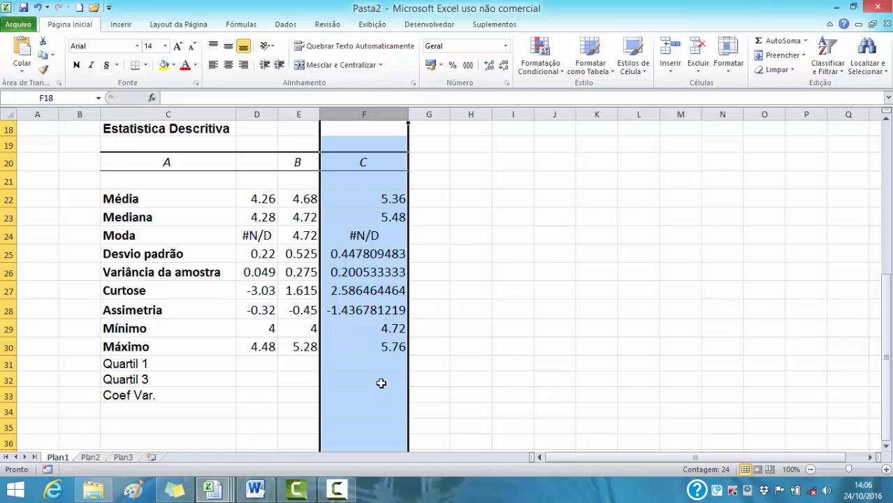
pyautogui.click(256, 365)
pyautogui.write('=qua')
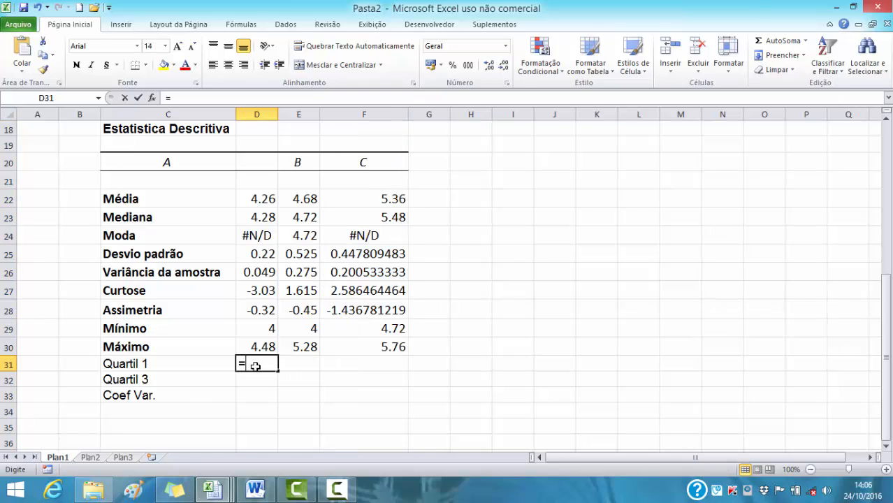
pyautogui.click(283, 411)
# Step: Calculate Quartil 1 for treatment A in D31 with =QUARTIL(B3:B6;1) and fill the formula across to F31
pyautogui.click(250, 364)
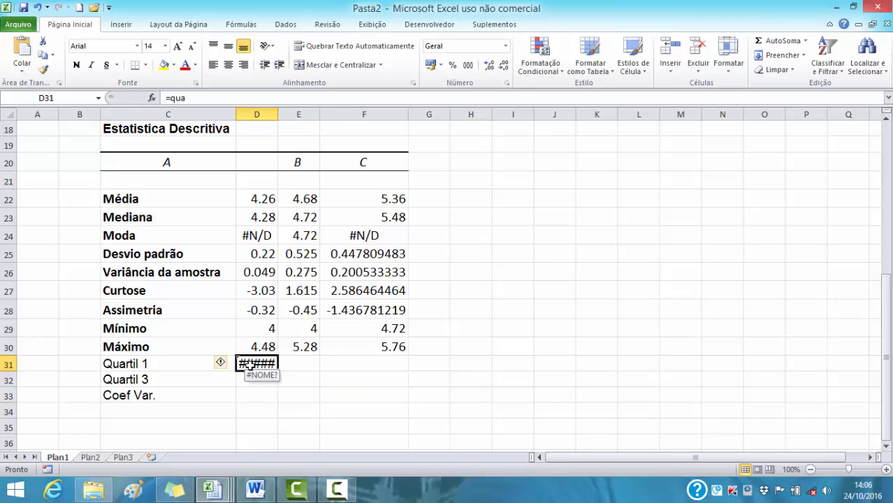
pyautogui.write('=qua')
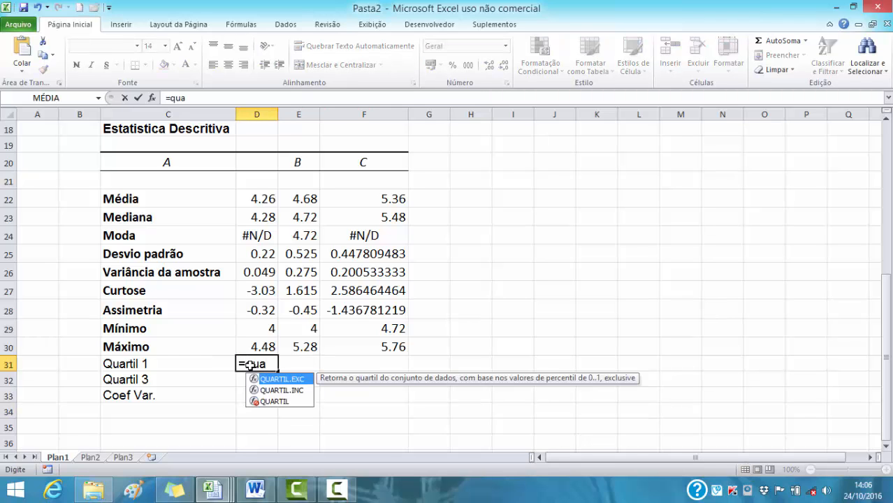
pyautogui.write('rt')
pyautogui.doubleClick(274, 402)
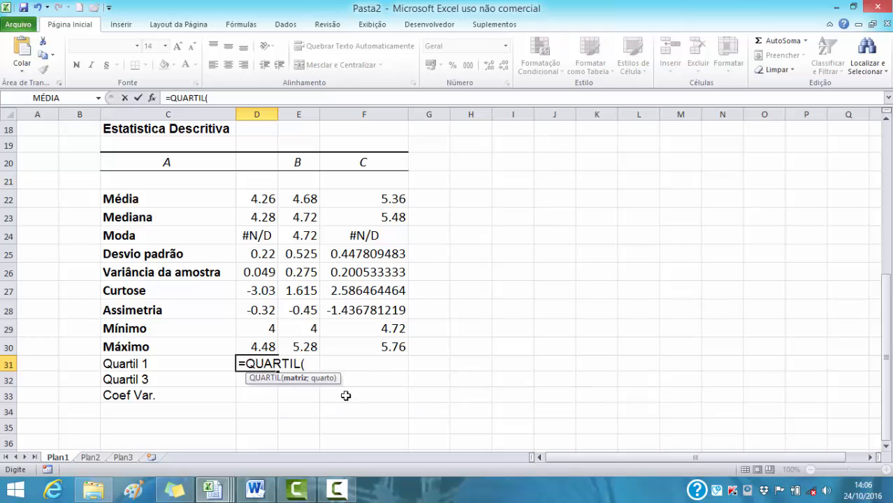
pyautogui.scroll(6, 353, 294)
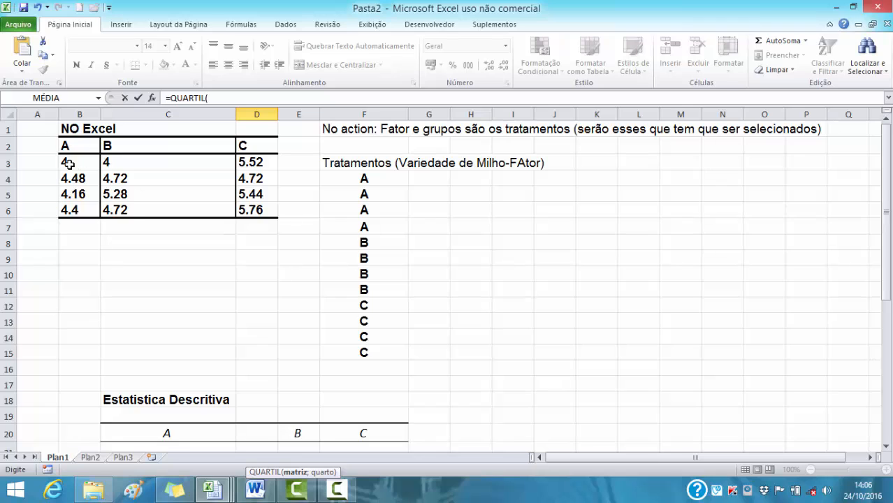
pyautogui.moveTo(69, 164); pyautogui.dragTo(70, 211)
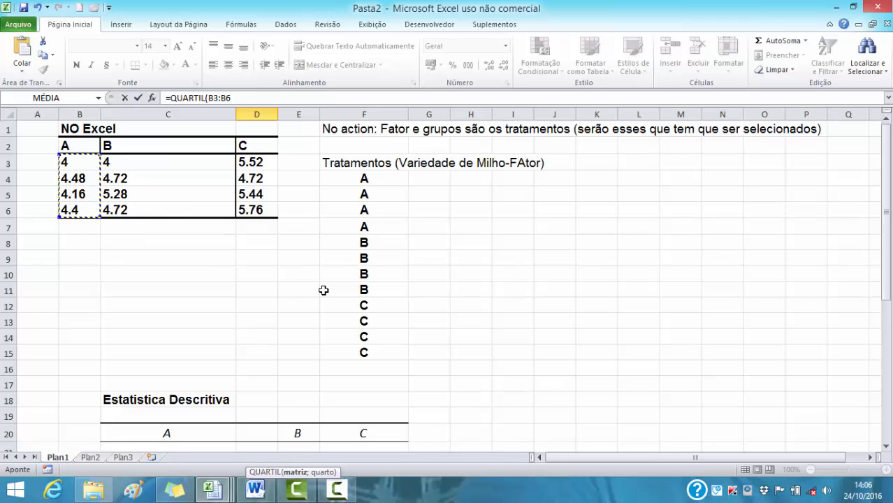
pyautogui.write(';1')
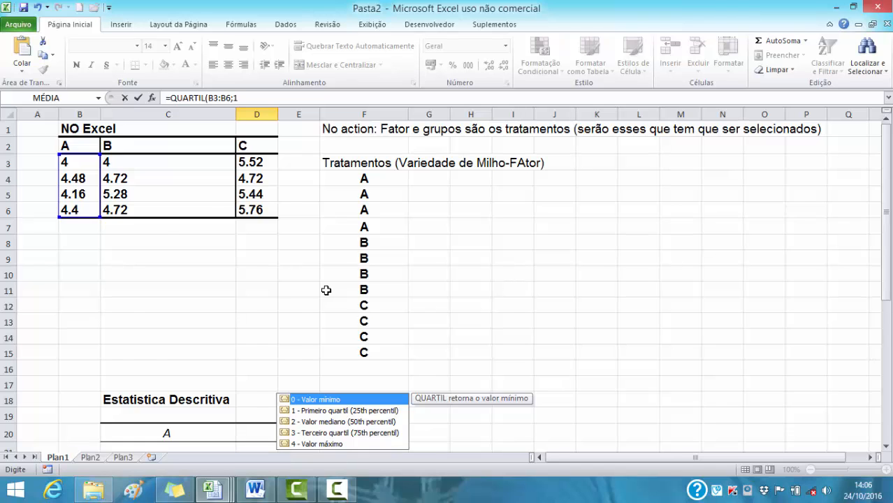
pyautogui.press('Return')
pyautogui.click(258, 426)
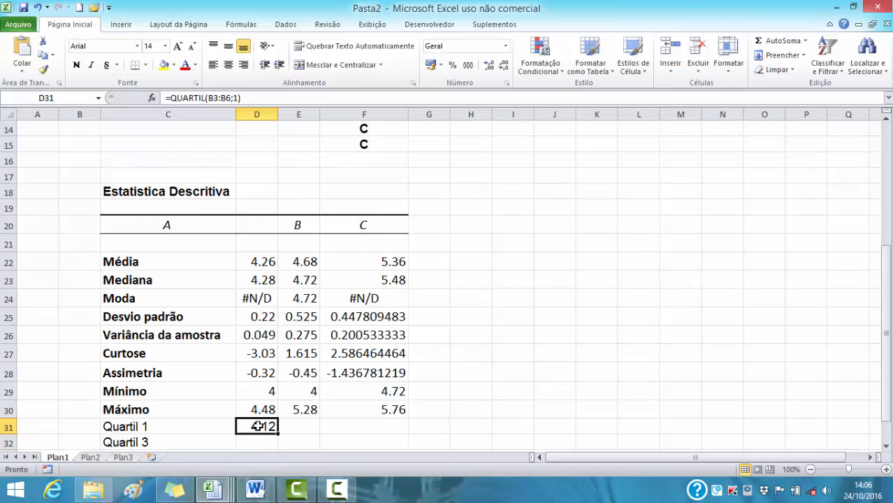
pyautogui.moveTo(279, 434); pyautogui.dragTo(409, 434)
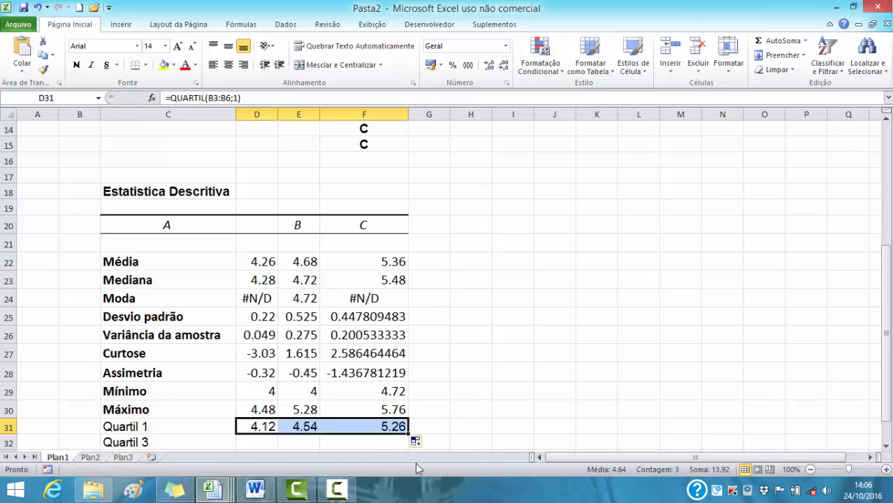
# Step: Calculate Quartil 3 for treatment A in D32 with =QUARTIL(B3:B6;3)
pyautogui.scroll(-1, 386, 445)
pyautogui.click(253, 398)
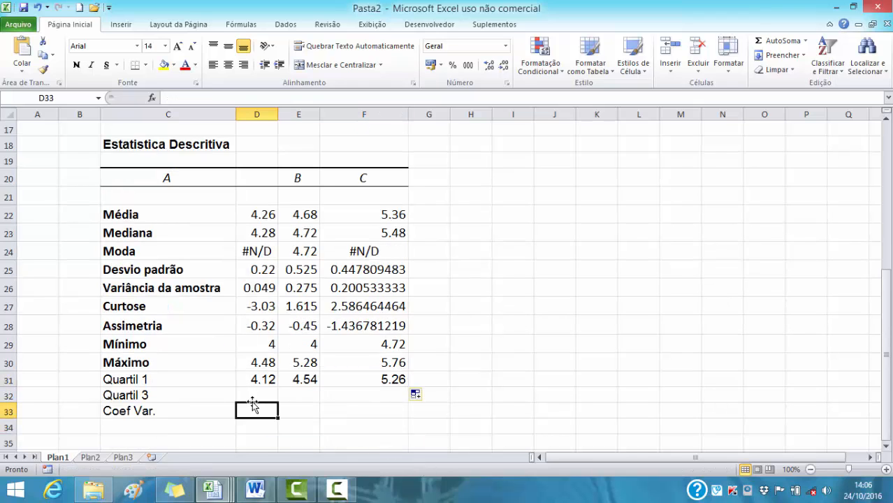
pyautogui.write('=qu')
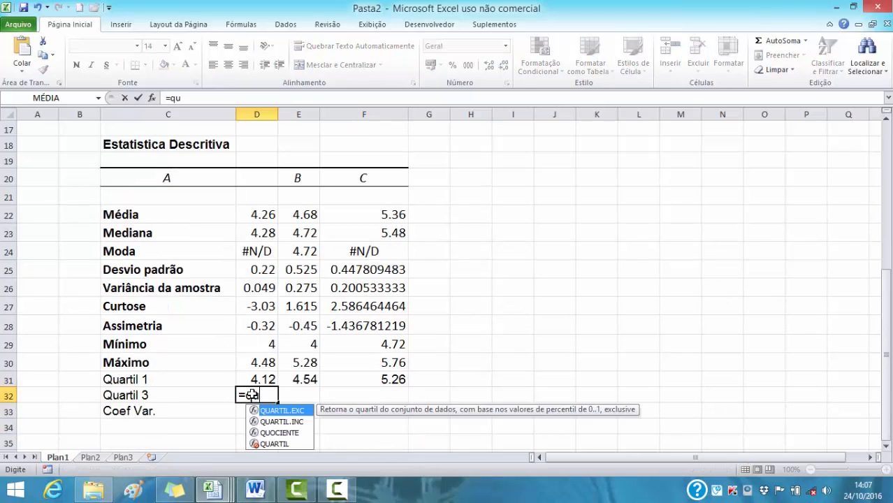
pyautogui.doubleClick(275, 444)
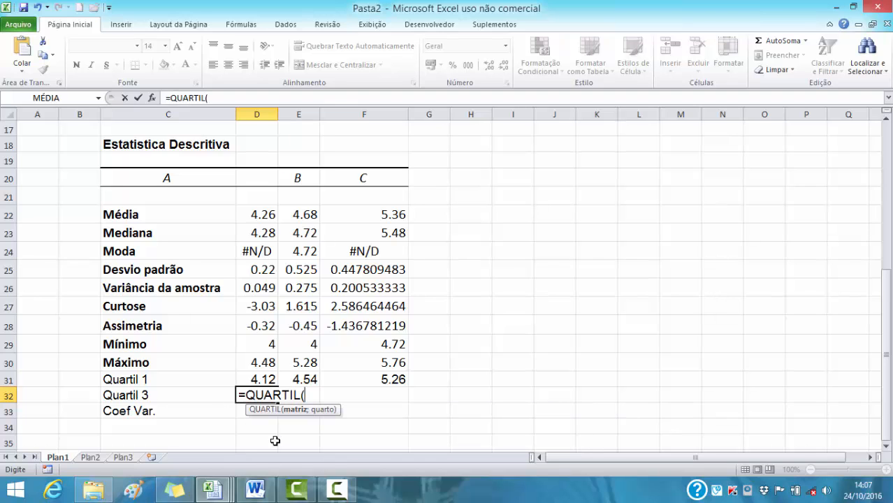
pyautogui.scroll(5, 235, 313)
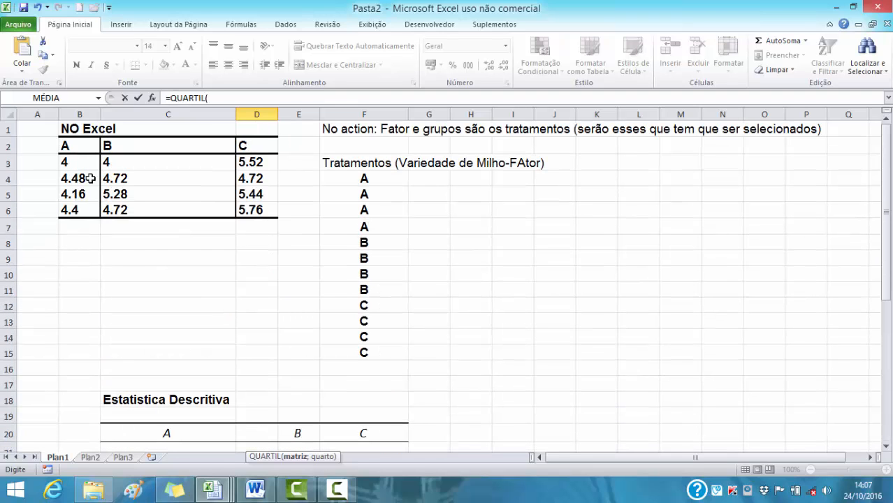
pyautogui.click(73, 166)
pyautogui.moveTo(72, 166); pyautogui.dragTo(70, 209)
pyautogui.write(';')
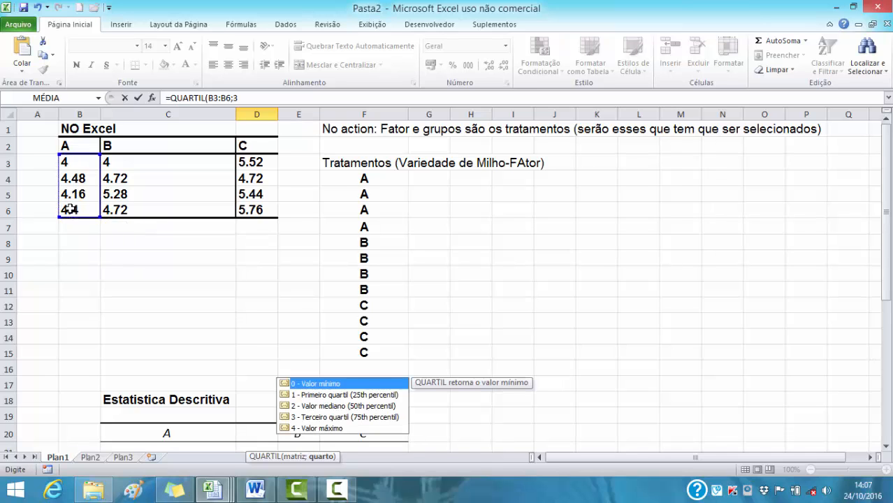
pyautogui.write('3')
pyautogui.press('Return')
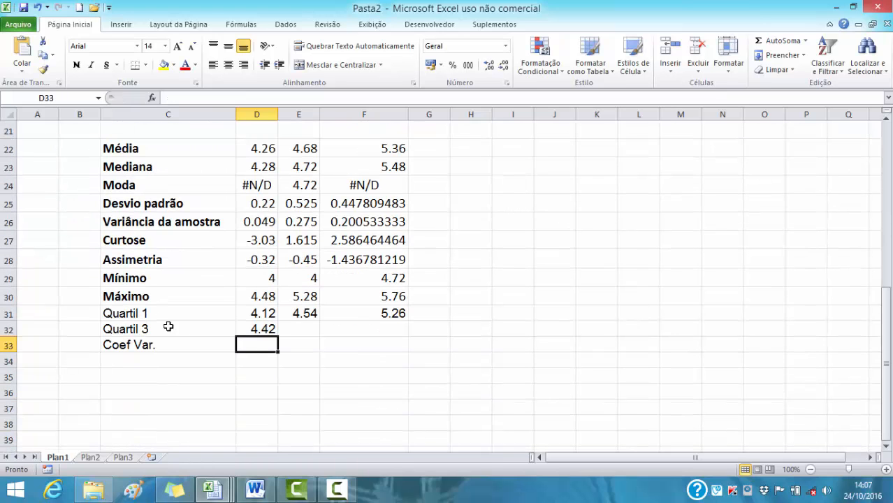
# Step: Fill the Quartil 3 formula across to F32 and set the statistic values in D22:F32 to Arial
pyautogui.click(253, 329)
pyautogui.moveTo(279, 336); pyautogui.dragTo(399, 331)
pyautogui.scroll(2, 399, 331)
pyautogui.moveTo(265, 245); pyautogui.dragTo(379, 423)
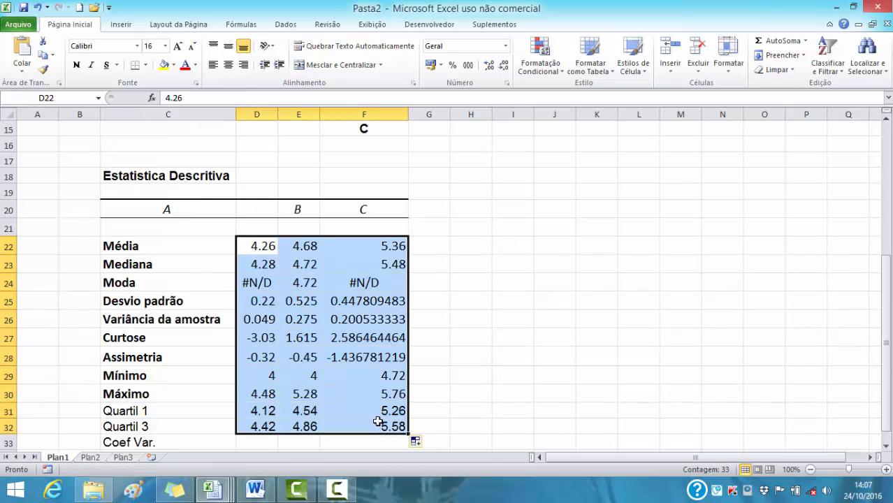
pyautogui.click(137, 46)
pyautogui.click(96, 243)
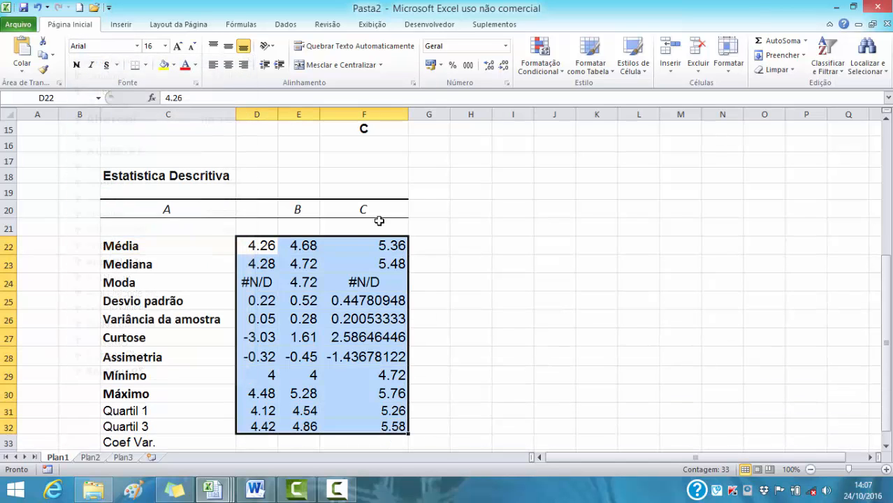
# Step: Calculate the coefficient of variation for treatment A in D33 with =D25/D22*100
pyautogui.scroll(-4, 445, 208)
pyautogui.click(251, 237)
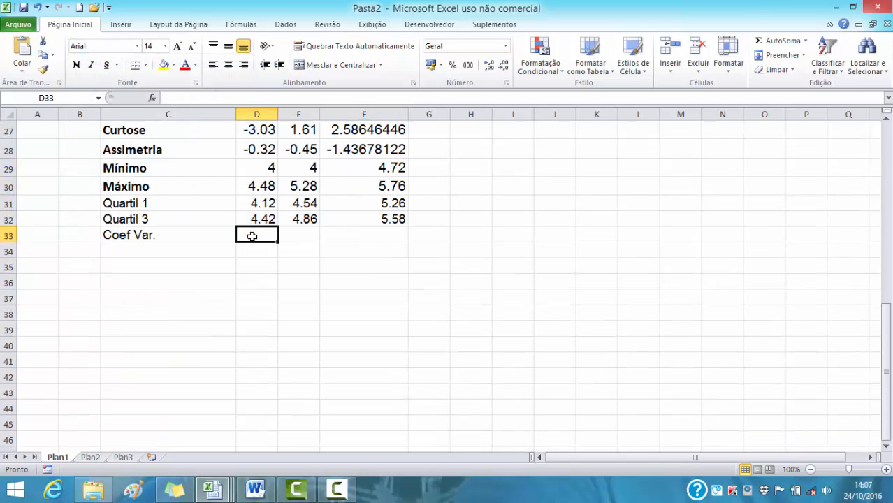
pyautogui.write('=')
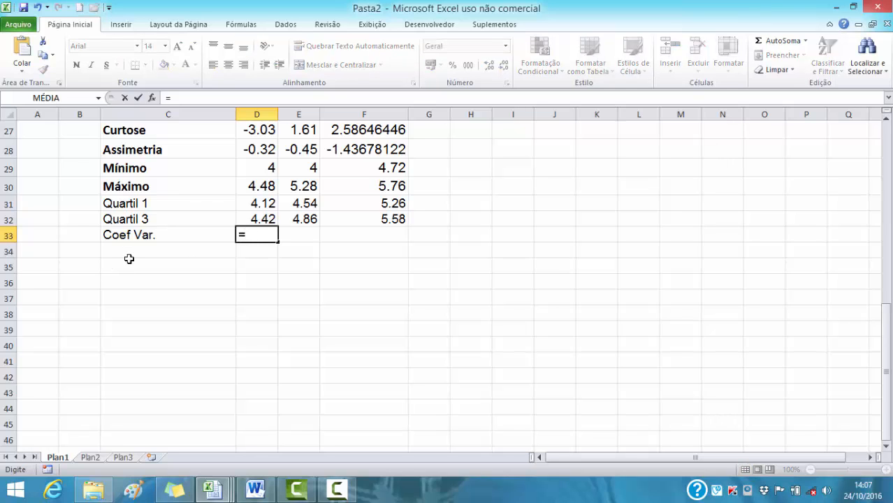
pyautogui.scroll(1, 261, 263)
pyautogui.scroll(1, 262, 263)
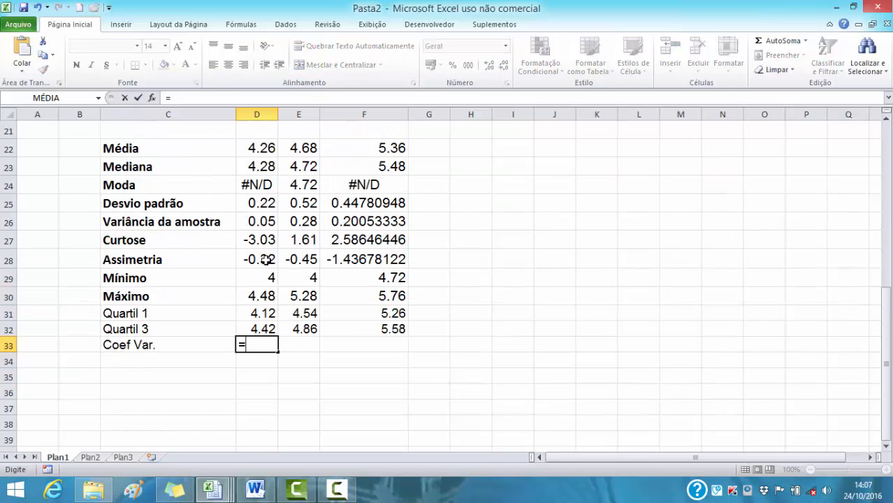
pyautogui.click(265, 205)
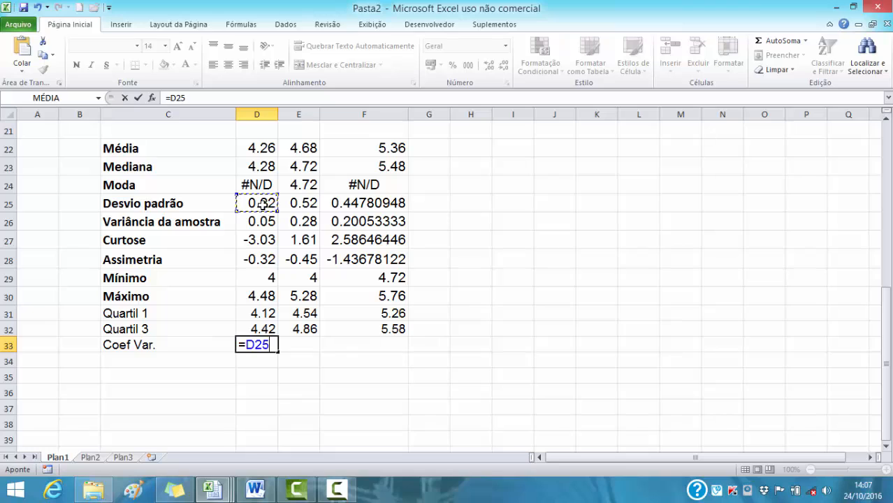
pyautogui.write('/')
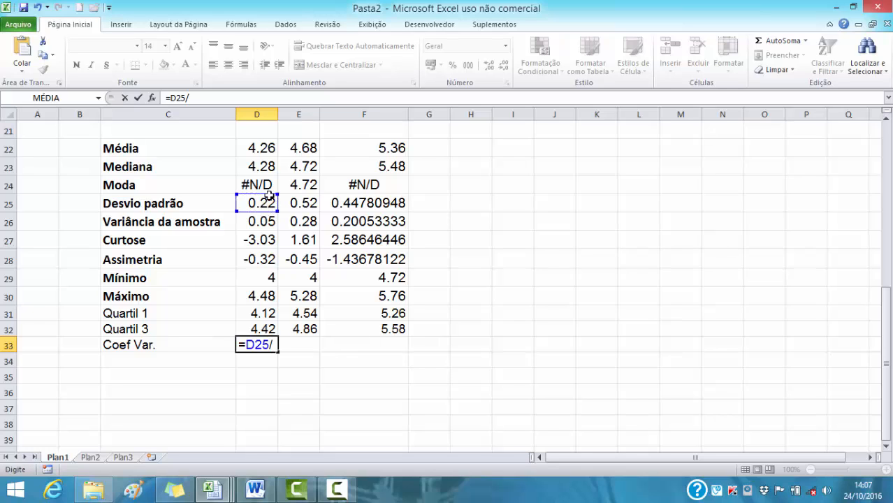
pyautogui.click(258, 147)
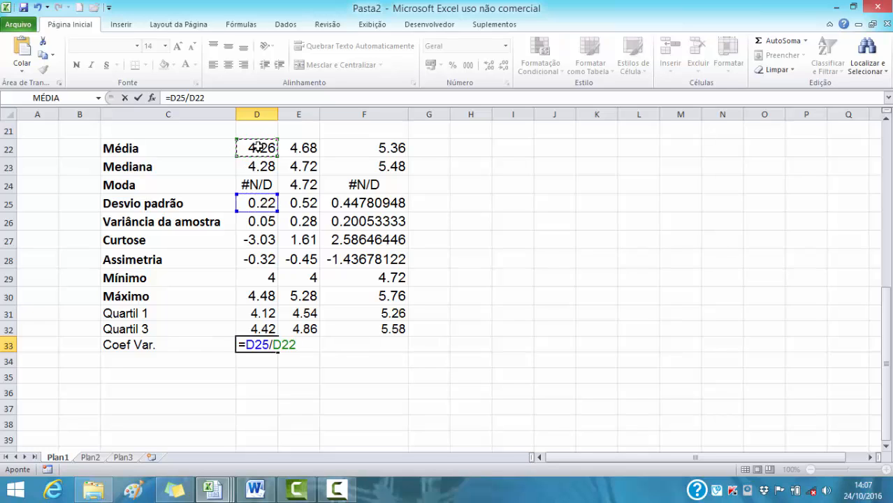
pyautogui.write('*100')
pyautogui.press('Return')
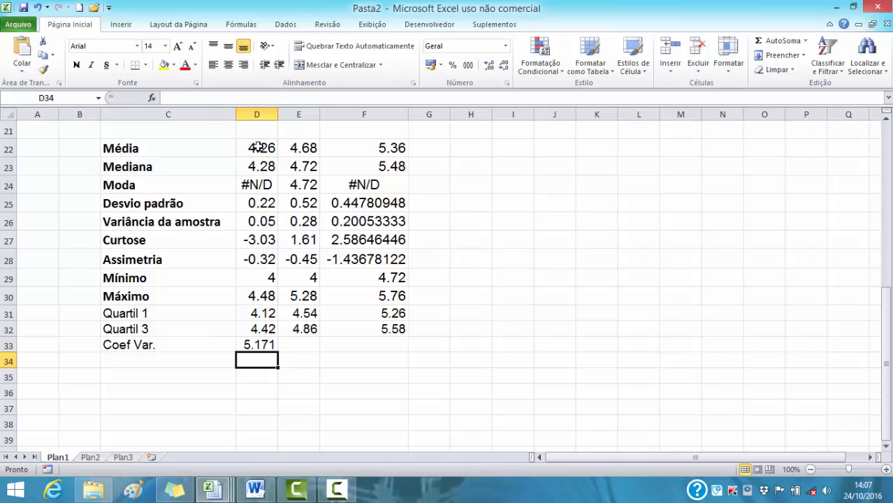
# Step: Fill the coefficient of variation formula from D33 across to F33 for treatments B and C
pyautogui.click(257, 345)
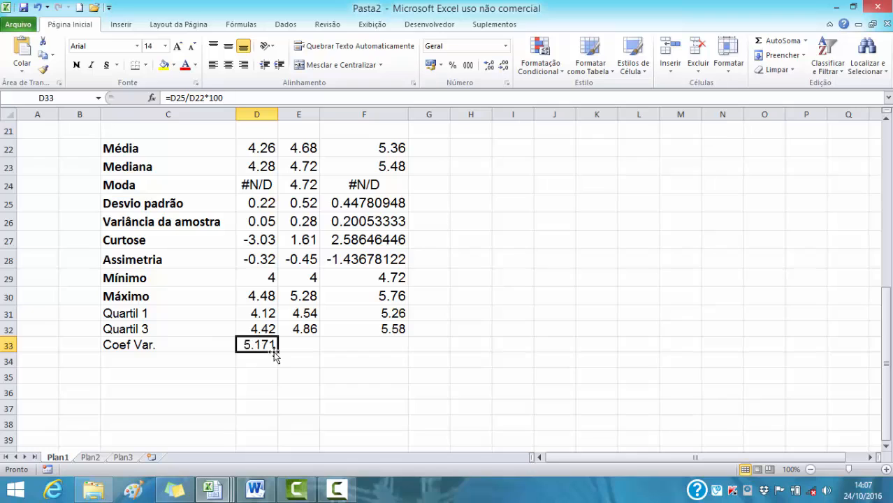
pyautogui.moveTo(276, 355); pyautogui.dragTo(370, 356)
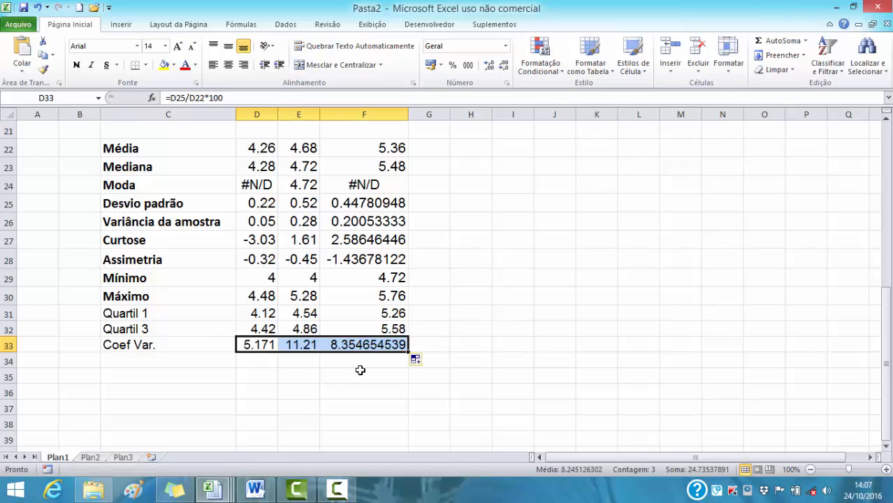
pyautogui.click(336, 373)
# Step: Write the note "CV=desvio/média*100" in C35 below the statistics table
pyautogui.click(136, 375)
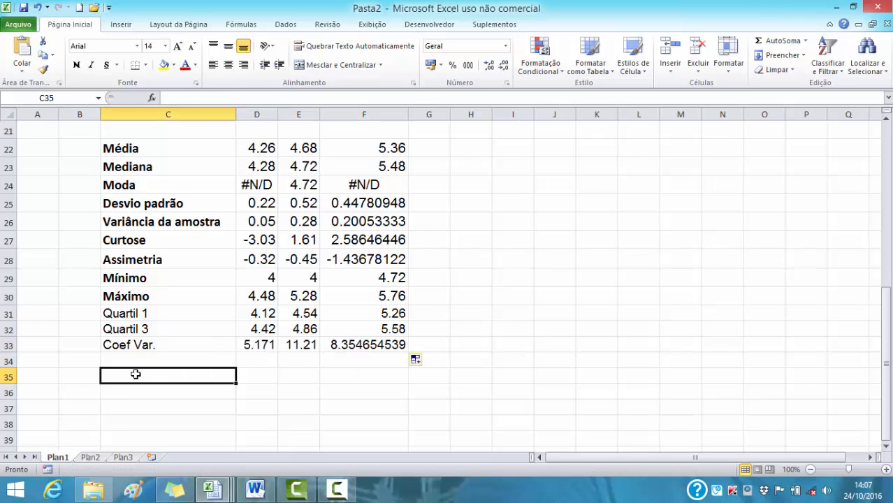
pyautogui.write('CV')
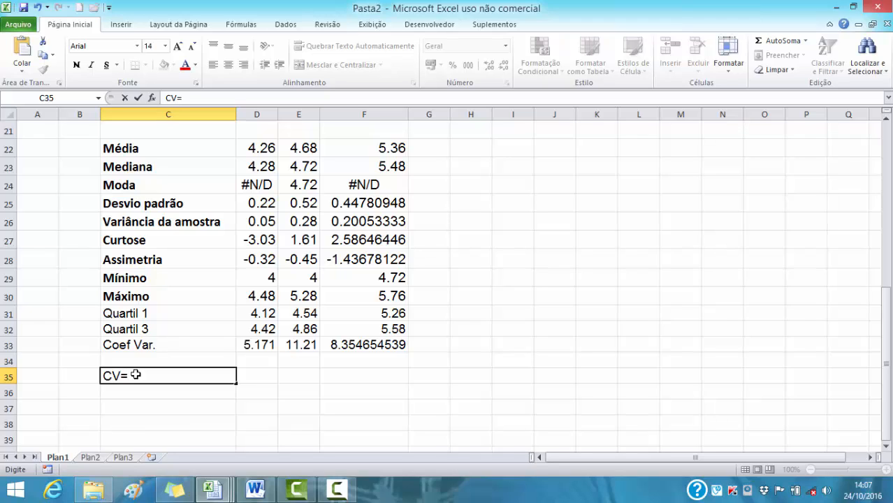
pyautogui.write('=desc')
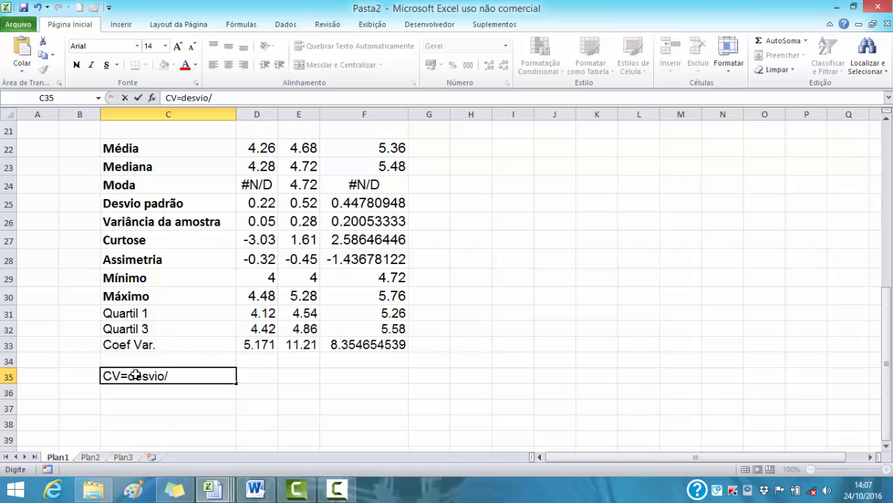
pyautogui.write('édia*100')
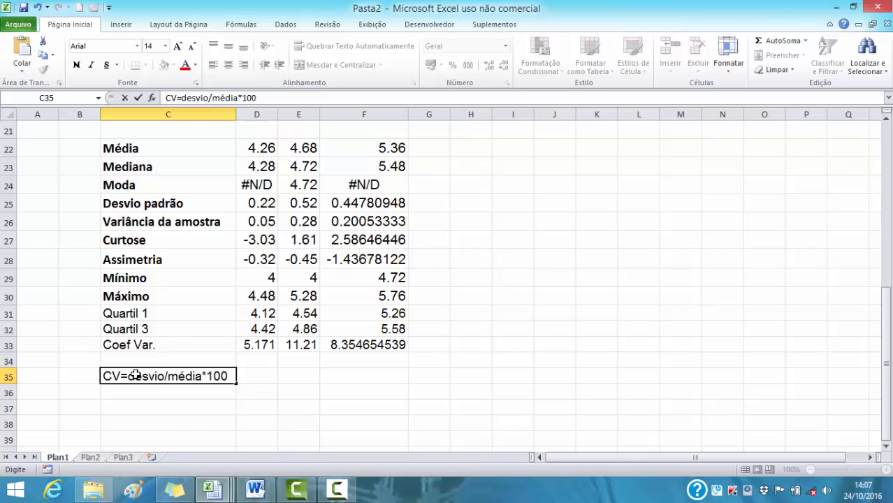
pyautogui.click(371, 422)
# Step: Widen columns E and F of the statistics table slightly
pyautogui.scroll(1, 373, 421)
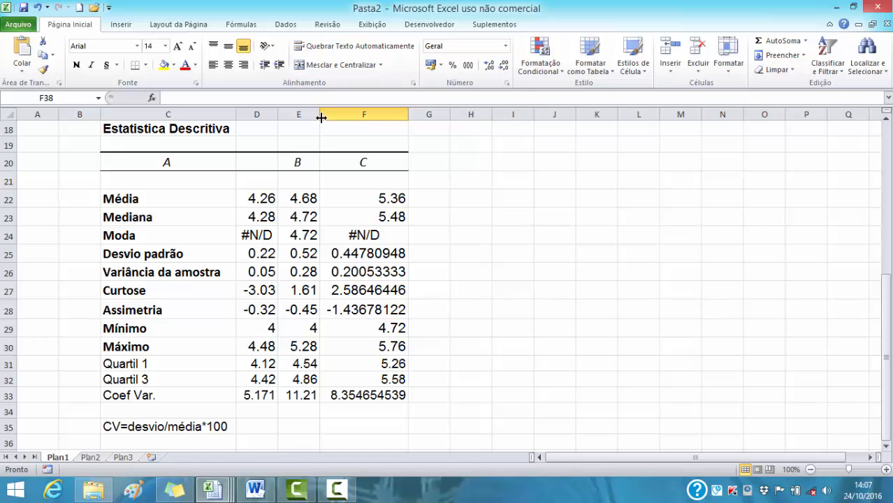
pyautogui.moveTo(320, 113); pyautogui.dragTo(338, 113)
pyautogui.moveTo(426, 114); pyautogui.dragTo(433, 114)
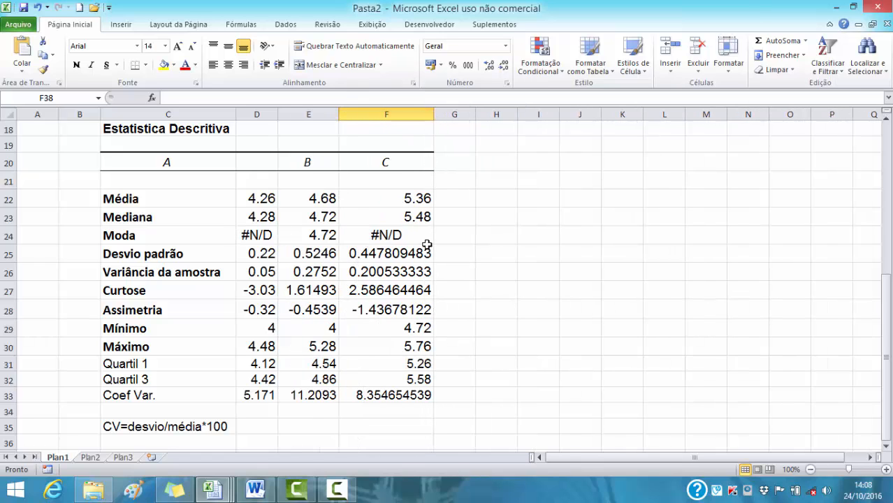
# Step: Format all the statistic values in D22:F33 with two decimal places
pyautogui.click(389, 254)
pyautogui.moveTo(257, 253); pyautogui.dragTo(398, 315)
pyautogui.moveTo(255, 198); pyautogui.dragTo(391, 395)
pyautogui.click(503, 65)
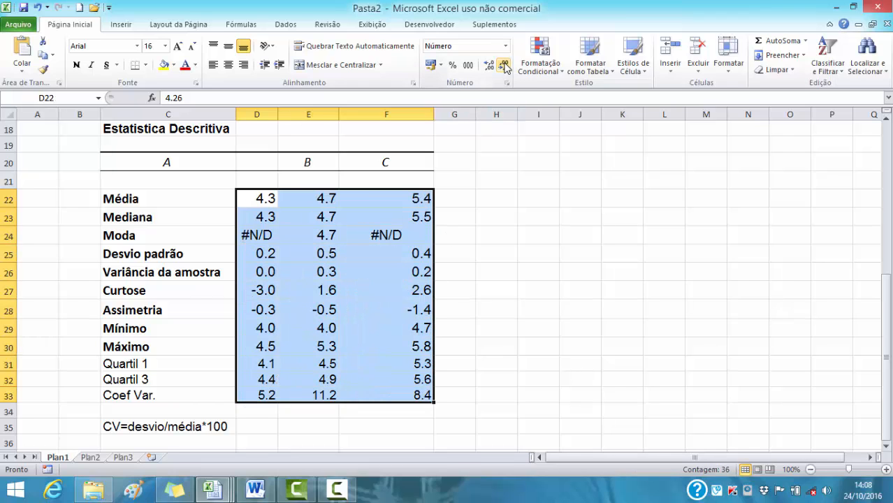
pyautogui.click(488, 65)
pyautogui.click(543, 278)
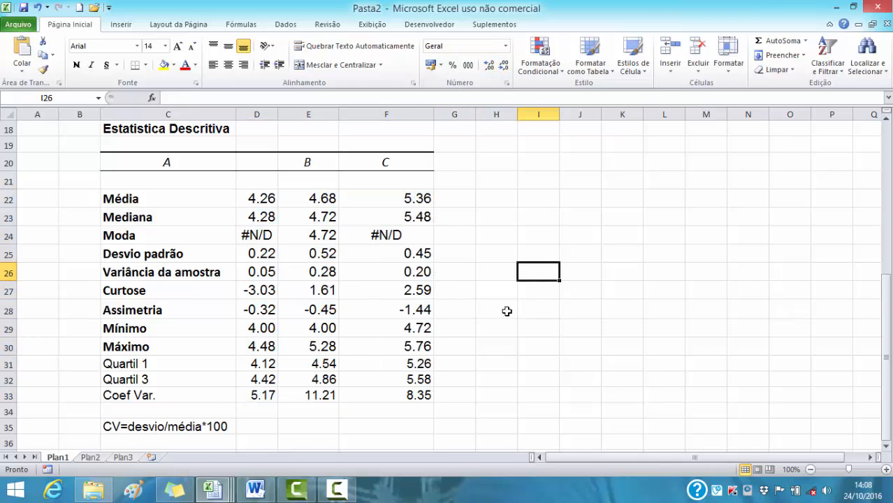
# Step: Try to centre the headings and values in D20:F33
pyautogui.click(261, 194)
pyautogui.moveTo(262, 194); pyautogui.dragTo(374, 379)
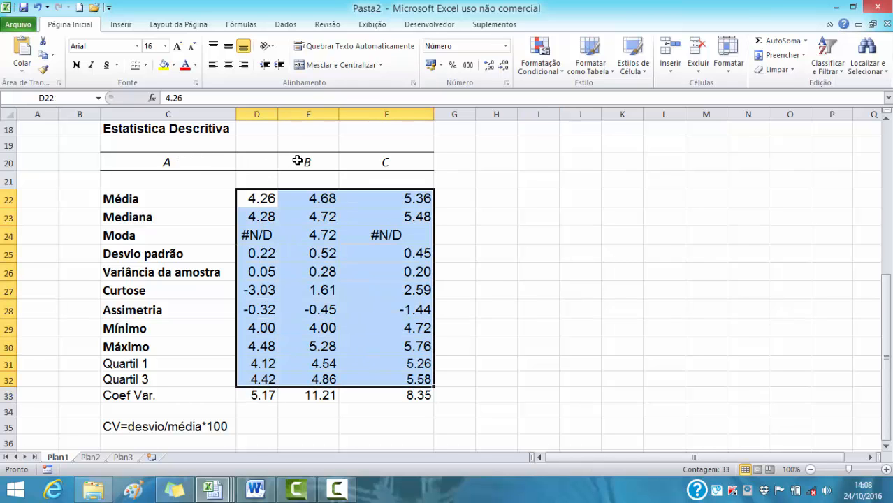
pyautogui.moveTo(271, 160); pyautogui.dragTo(378, 399)
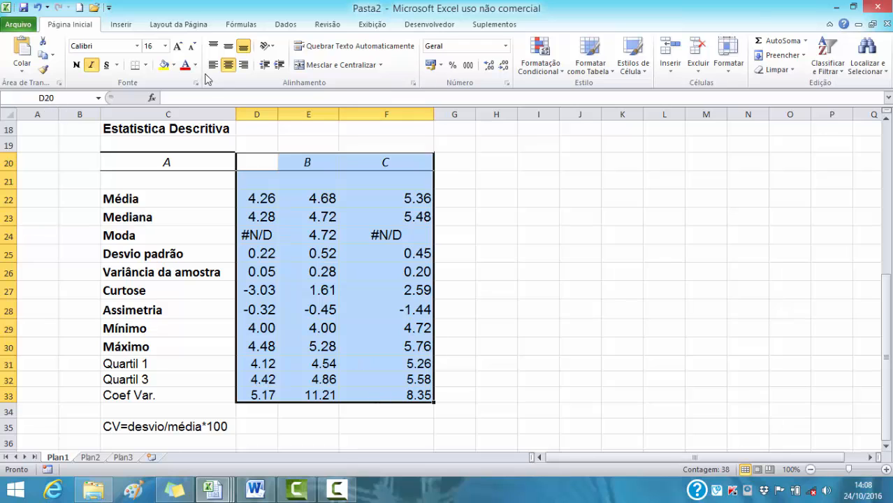
pyautogui.click(228, 64)
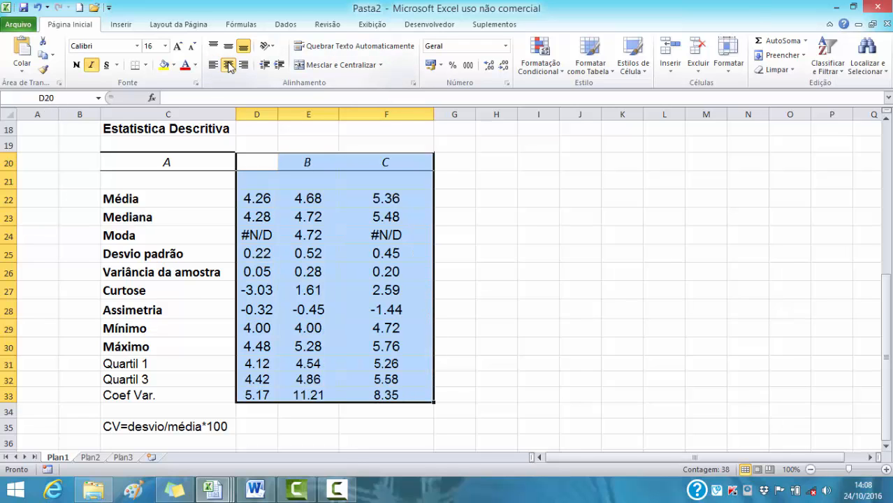
pyautogui.click(229, 65)
pyautogui.click(499, 298)
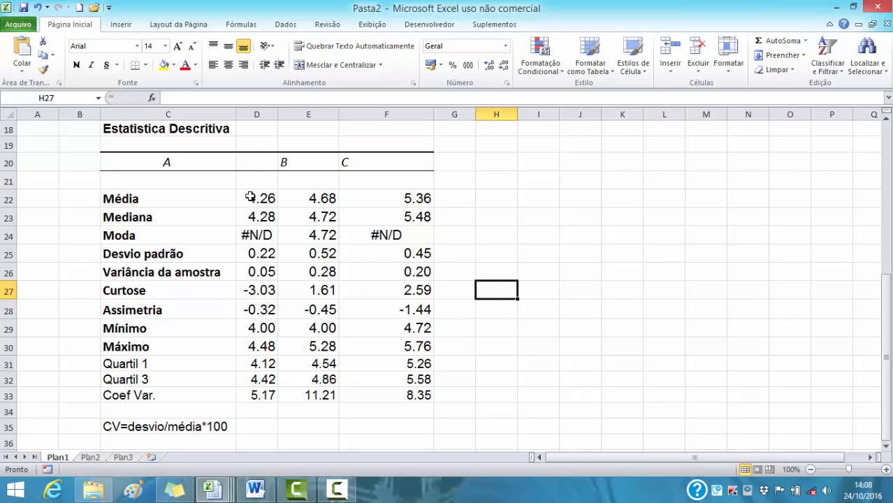
# Step: Enter the heading "A" in D20 above its values and clear the misplaced "A" from C20
pyautogui.click(262, 162)
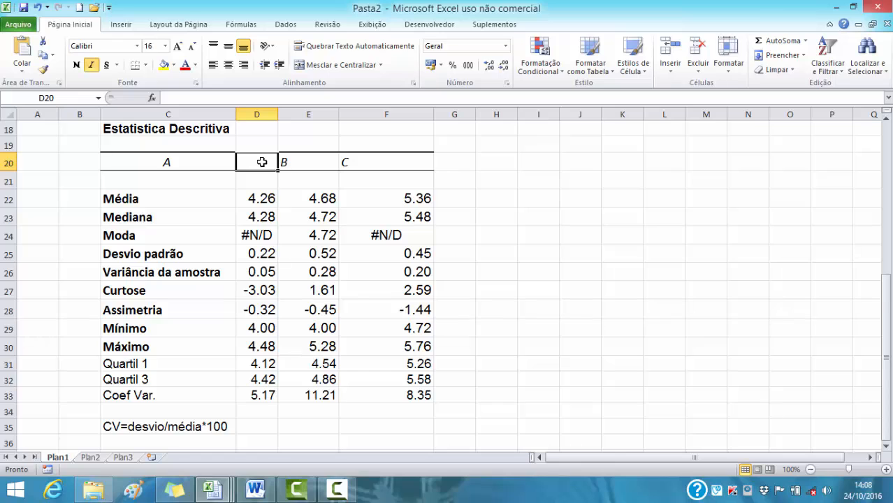
pyautogui.write('A')
pyautogui.click(546, 236)
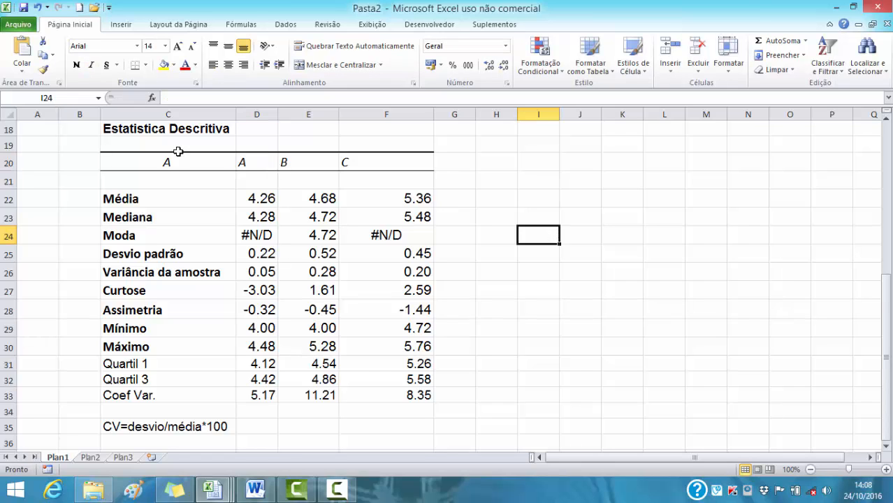
pyautogui.click(171, 162)
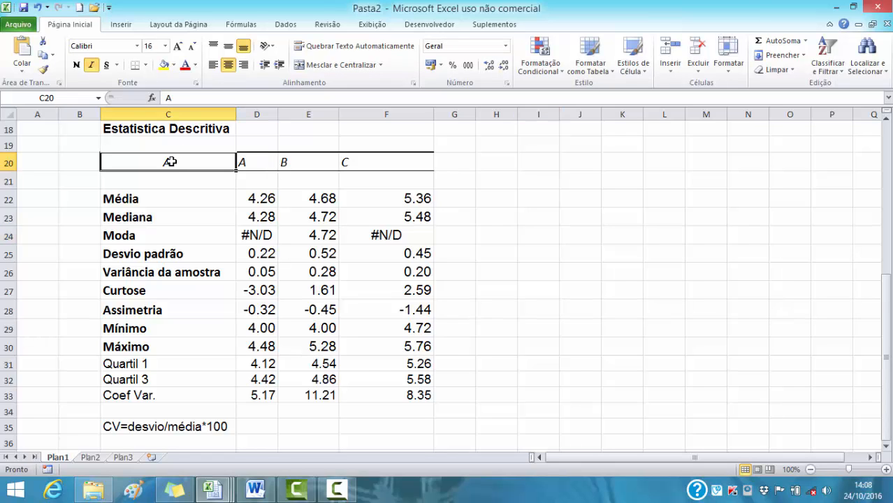
pyautogui.click(344, 216)
# Step: Widen columns D and E so the treatment columns are more evenly spaced
pyautogui.moveTo(278, 113); pyautogui.dragTo(291, 114)
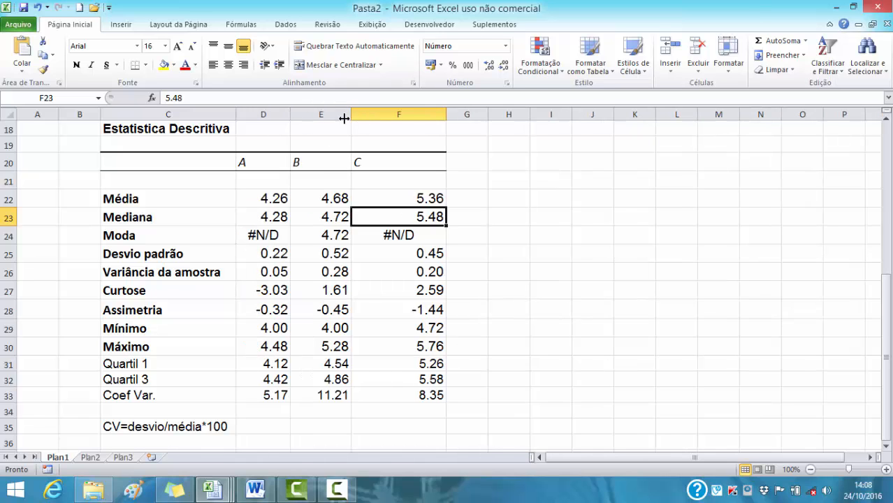
pyautogui.moveTo(351, 113); pyautogui.dragTo(364, 115)
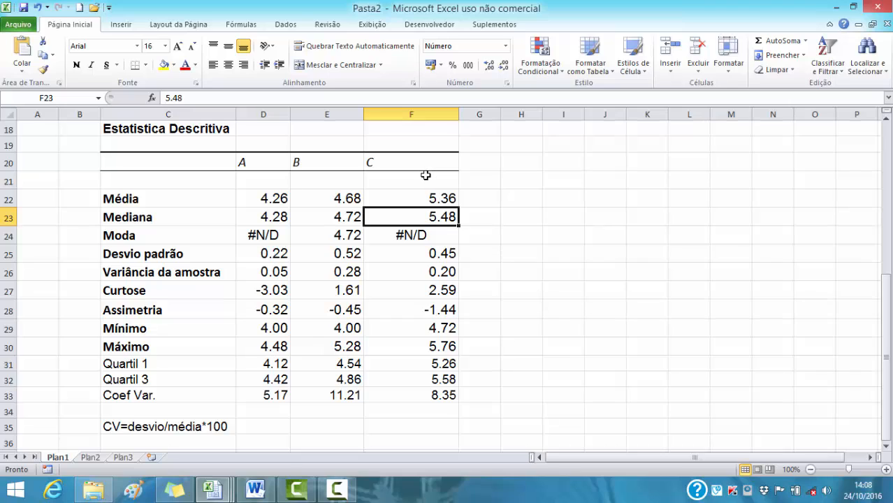
pyautogui.click(426, 199)
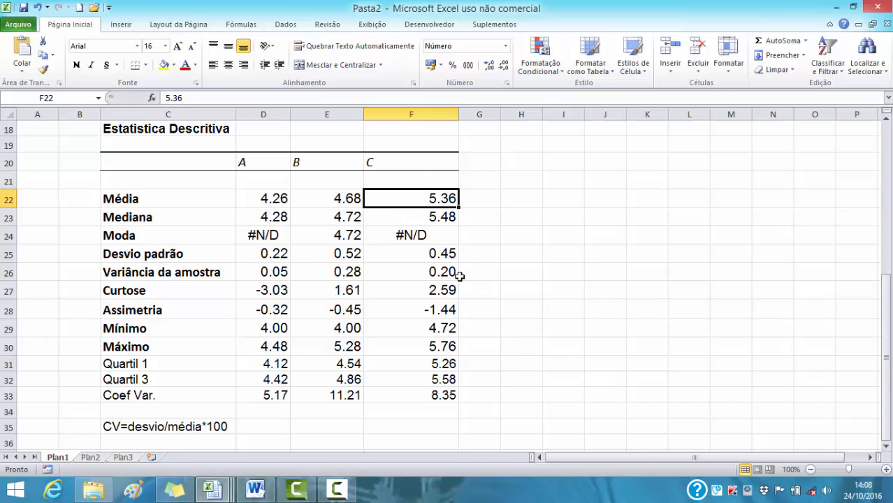
pyautogui.click(341, 395)
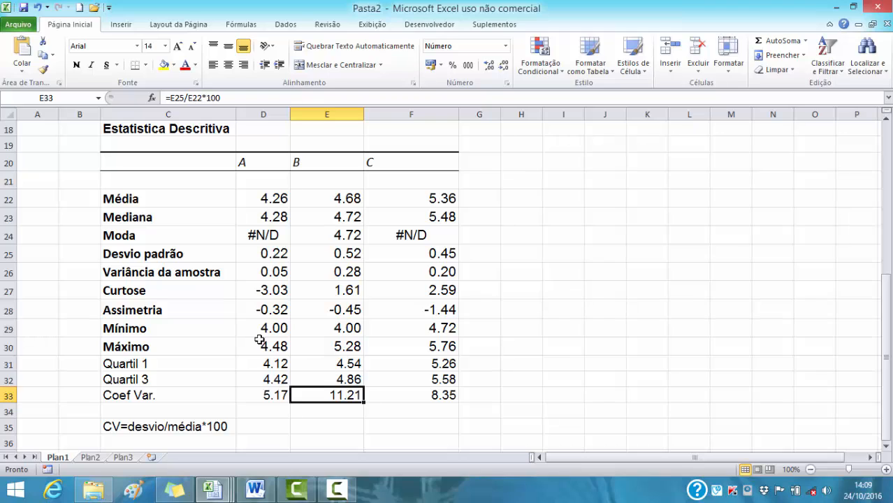
pyautogui.click(268, 395)
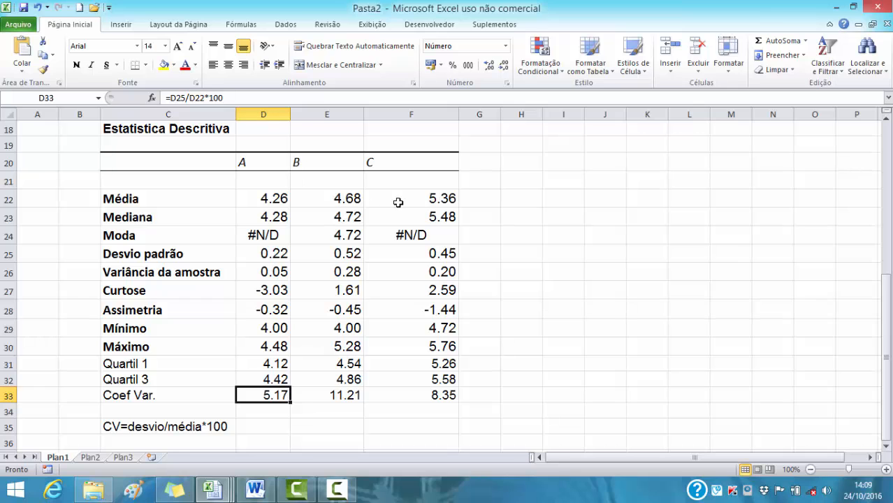
# Step: Centre the treatment headings A, B and C in D20:F20
pyautogui.moveTo(258, 157); pyautogui.dragTo(385, 157)
pyautogui.click(228, 65)
pyautogui.click(513, 252)
pyautogui.scroll(6, 500, 250)
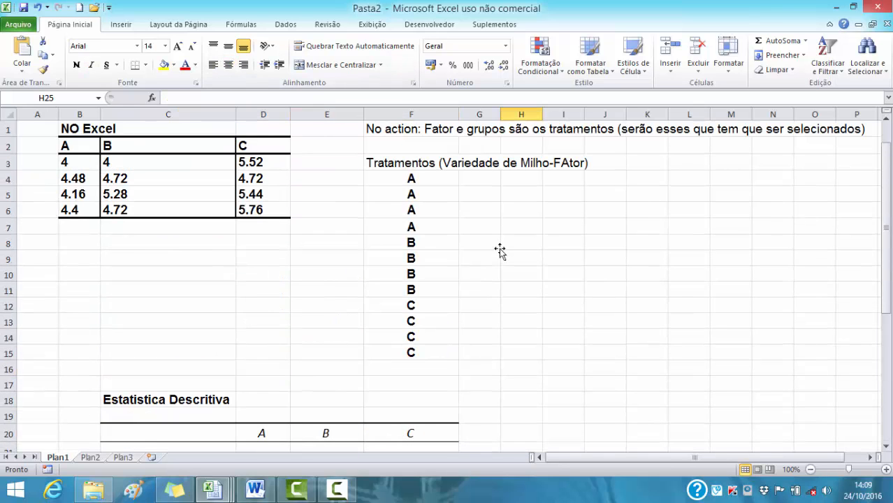
pyautogui.scroll(-7, 499, 250)
pyautogui.scroll(7, 498, 248)
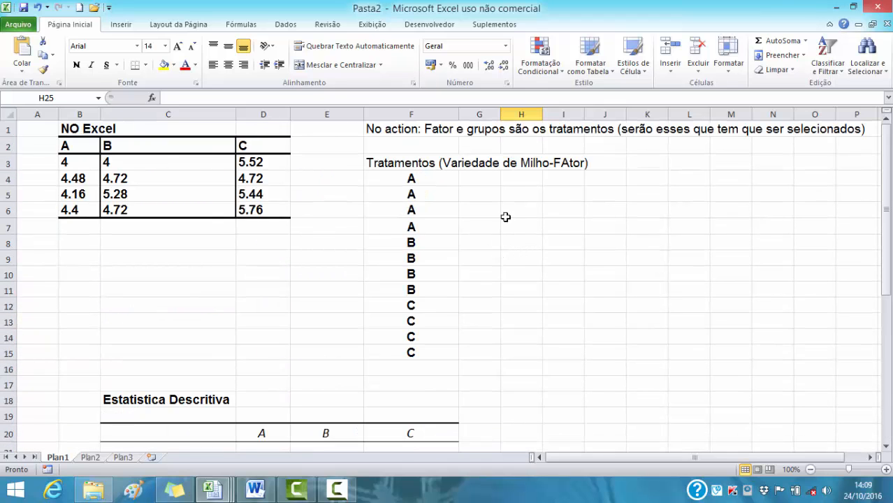
pyautogui.click(493, 25)
pyautogui.click(41, 42)
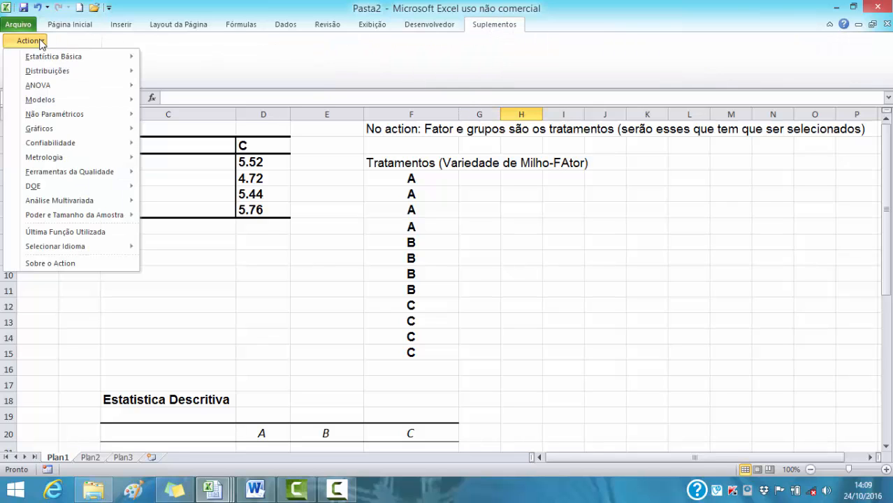
pyautogui.moveTo(137, 129)
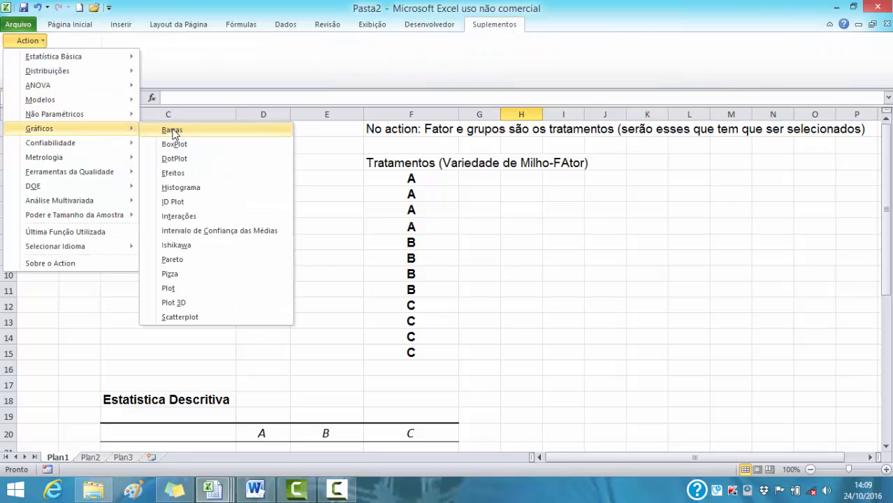
pyautogui.click(174, 145)
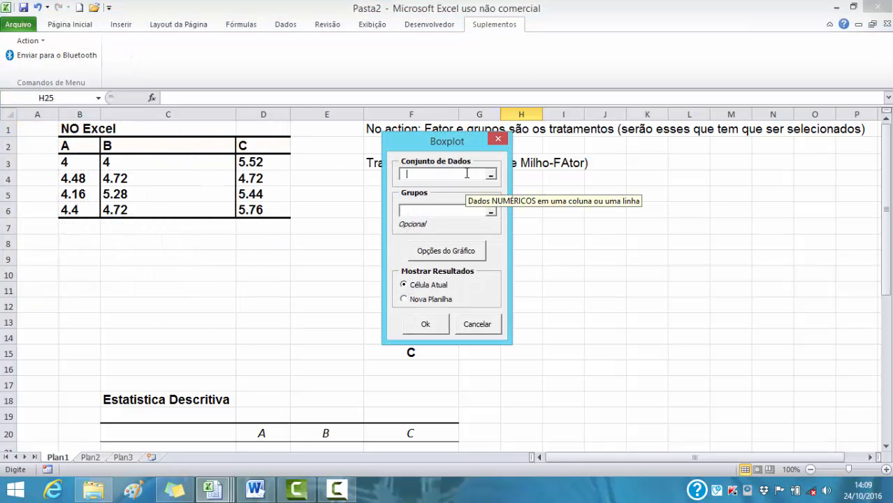
pyautogui.moveTo(434, 142); pyautogui.dragTo(575, 147)
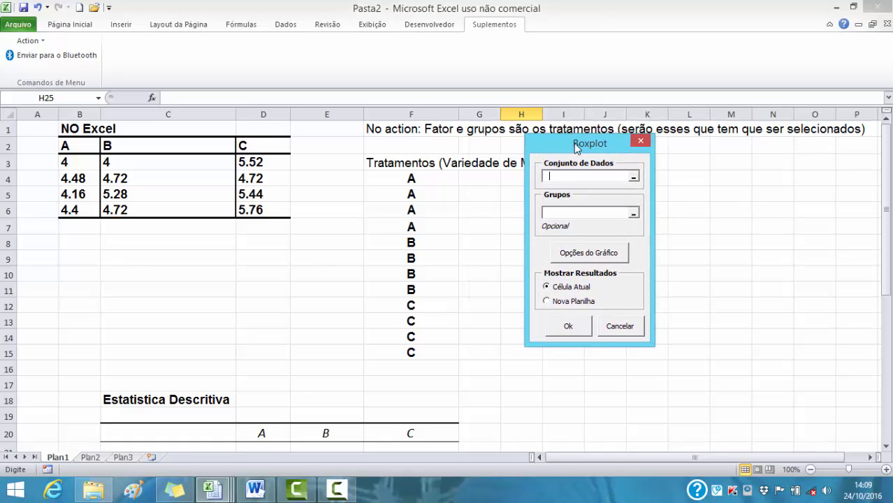
pyautogui.click(625, 328)
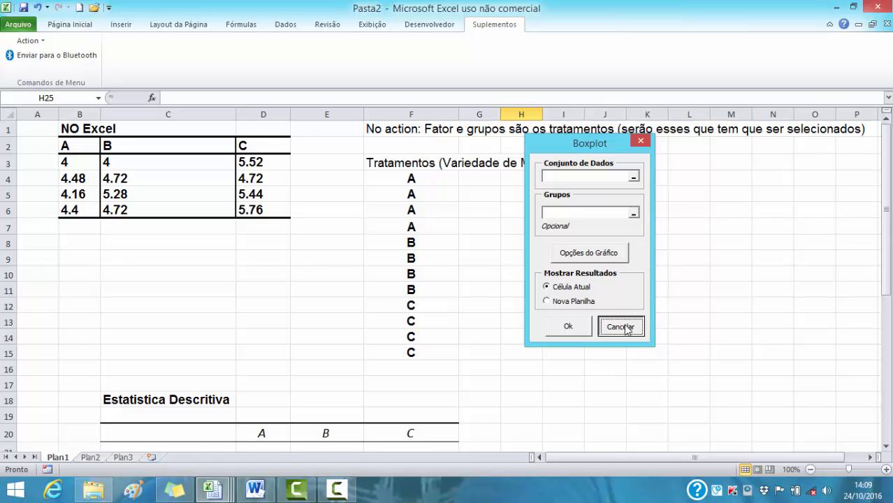
pyautogui.click(625, 329)
# Step: Copy the treatment A values from B3:B6 into E4:E7, beside the A labels in column F
pyautogui.scroll(-3, 338, 321)
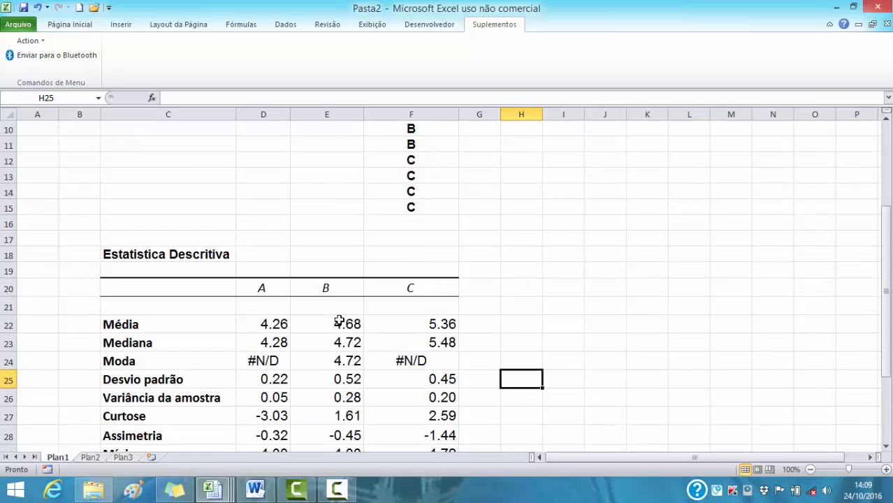
pyautogui.scroll(3, 325, 311)
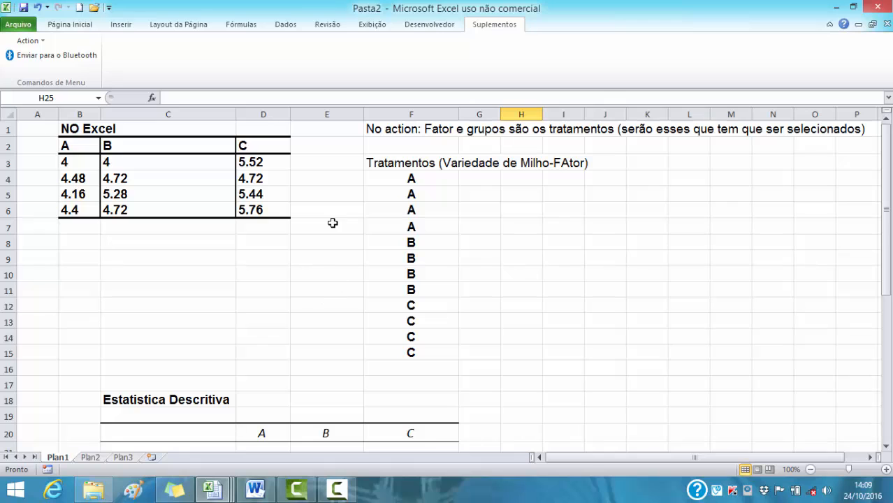
pyautogui.moveTo(66, 163); pyautogui.dragTo(71, 207)
pyautogui.rightClick(71, 207)
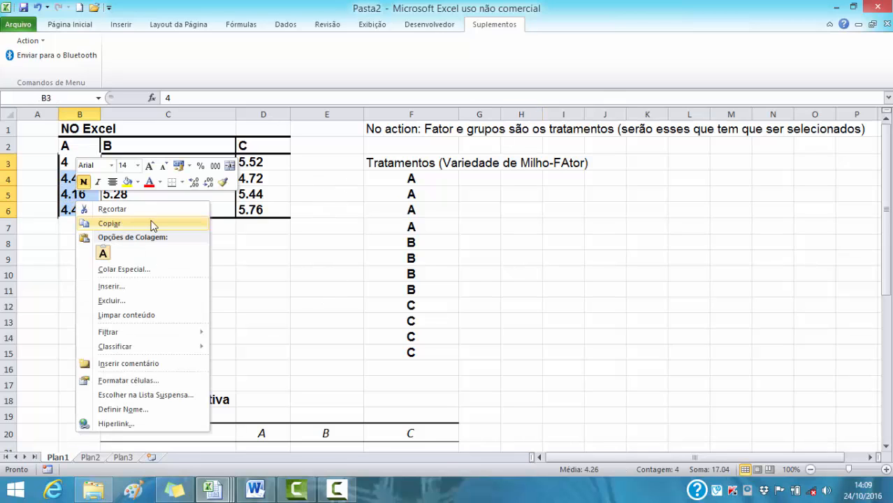
pyautogui.click(153, 224)
pyautogui.click(329, 182)
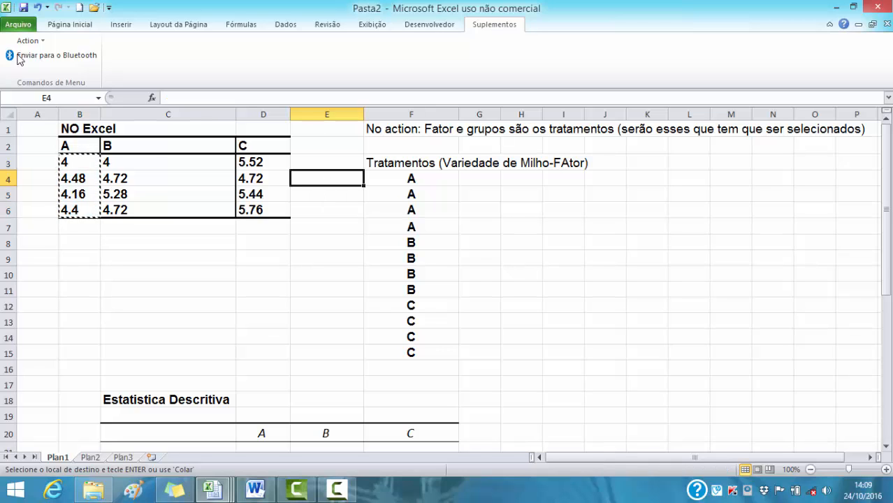
pyautogui.click(56, 25)
pyautogui.click(22, 47)
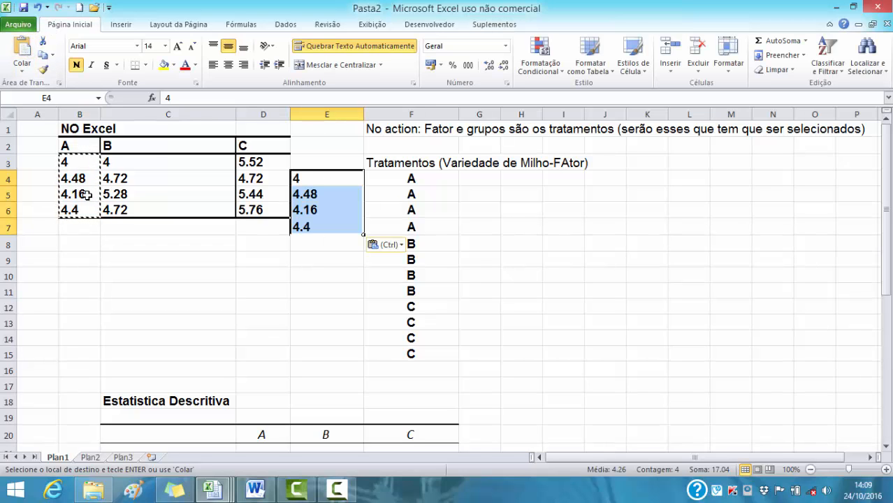
# Step: Copy the treatment B values from C3:C6 into E8:E11, beside the B labels
pyautogui.moveTo(123, 169); pyautogui.dragTo(119, 207)
pyautogui.rightClick(120, 207)
pyautogui.click(155, 225)
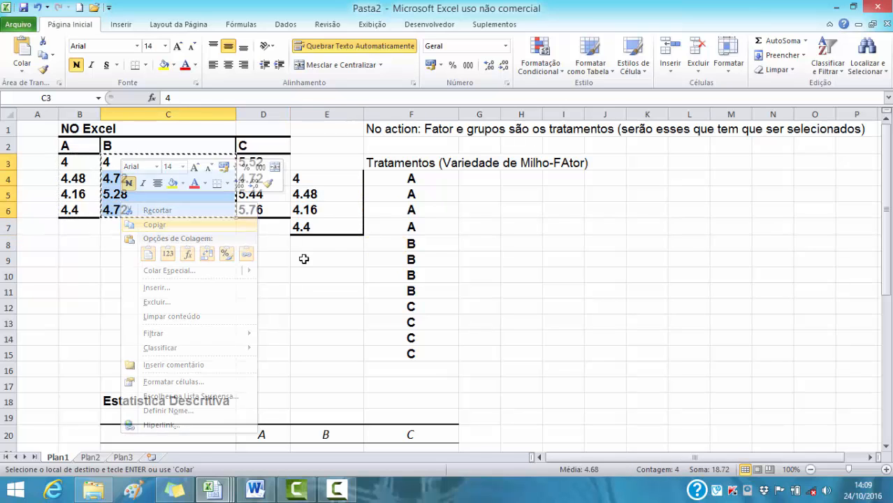
pyautogui.click(325, 242)
pyautogui.click(24, 50)
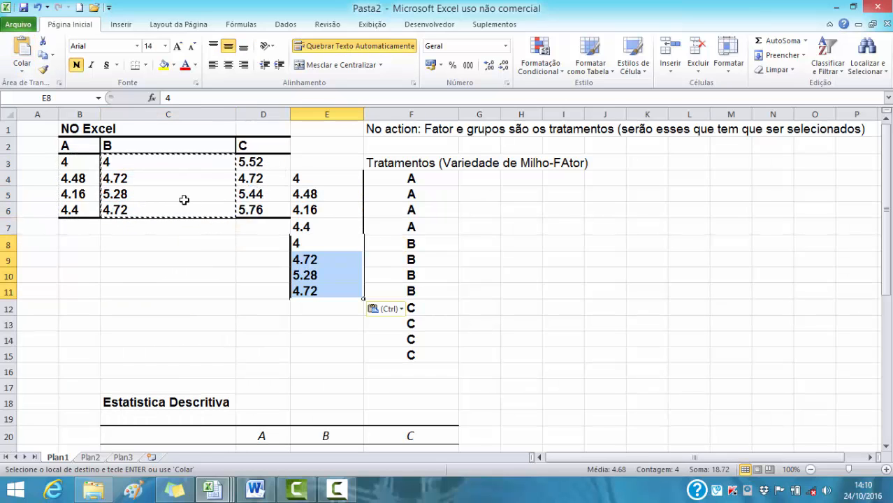
# Step: Copy the treatment C values from D3:D6 into E12:E15, beside the C labels
pyautogui.moveTo(259, 165); pyautogui.dragTo(258, 207)
pyautogui.rightClick(259, 207)
pyautogui.click(310, 227)
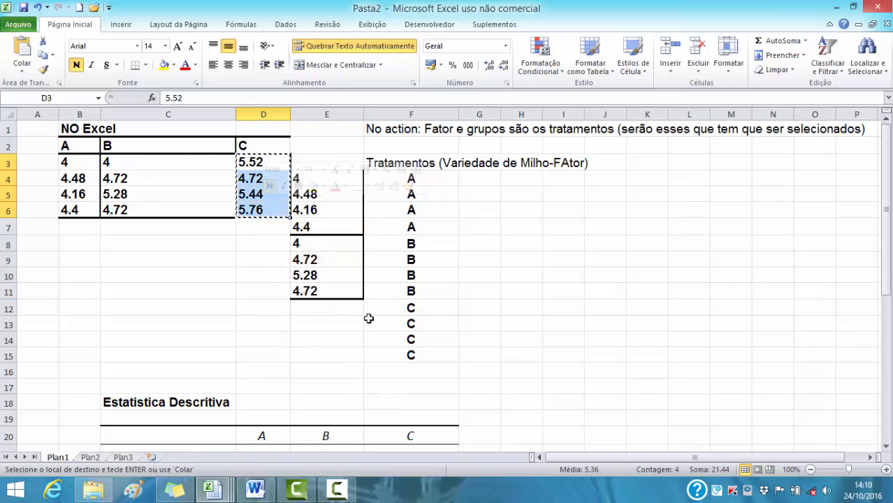
pyautogui.click(330, 308)
pyautogui.click(23, 54)
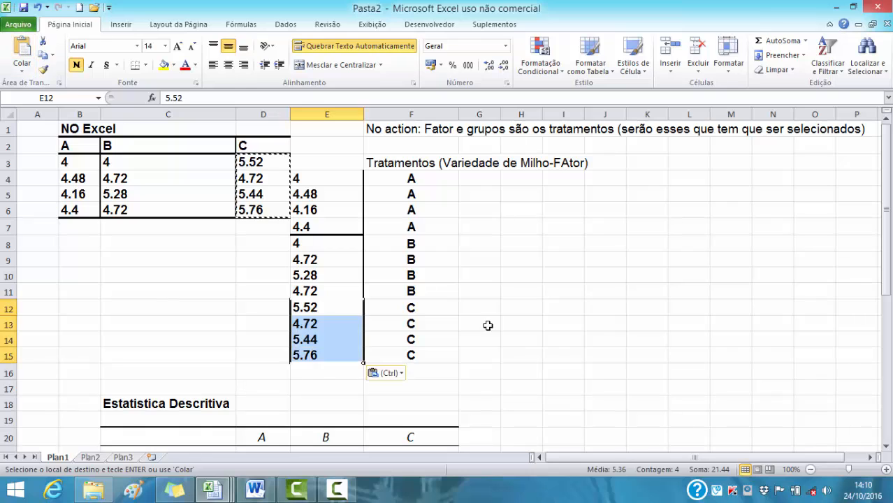
pyautogui.click(480, 322)
# Step: Move the stacked values and treatment labels in E3:F15 to a block starting at J4
pyautogui.click(315, 179)
pyautogui.click(372, 181)
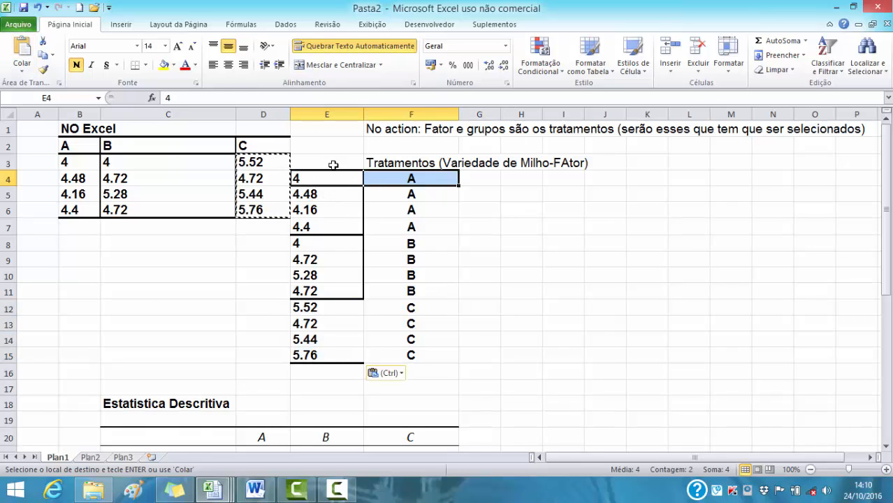
pyautogui.moveTo(359, 164); pyautogui.dragTo(413, 356)
pyautogui.rightClick(406, 335)
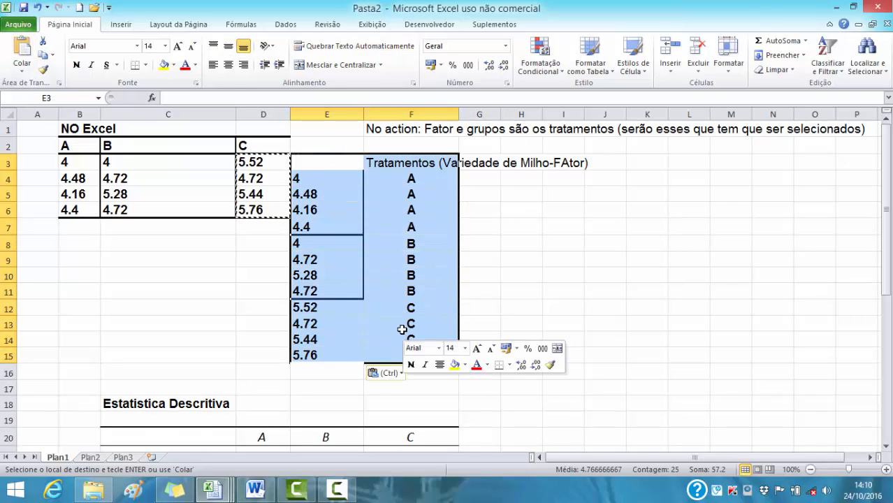
pyautogui.click(439, 120)
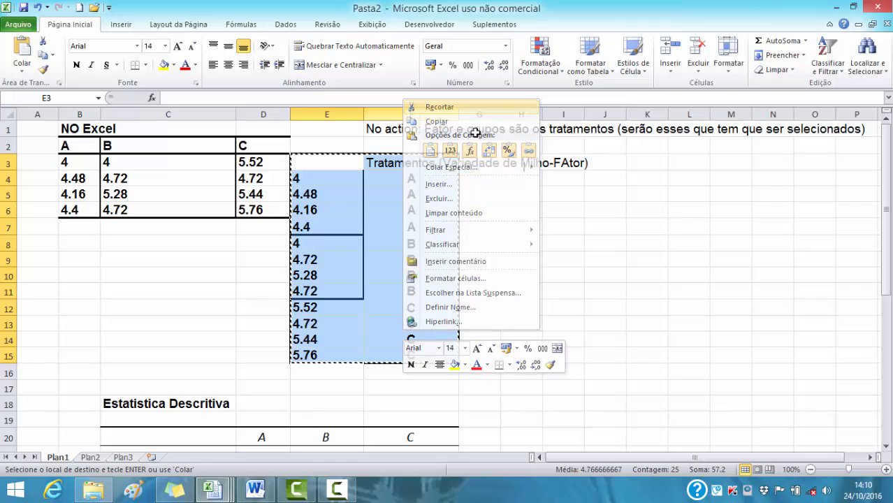
pyautogui.click(606, 180)
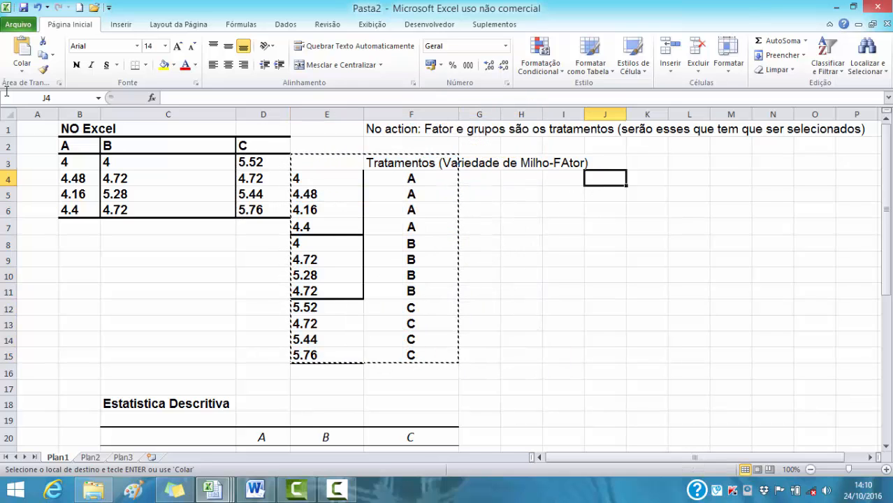
pyautogui.click(22, 50)
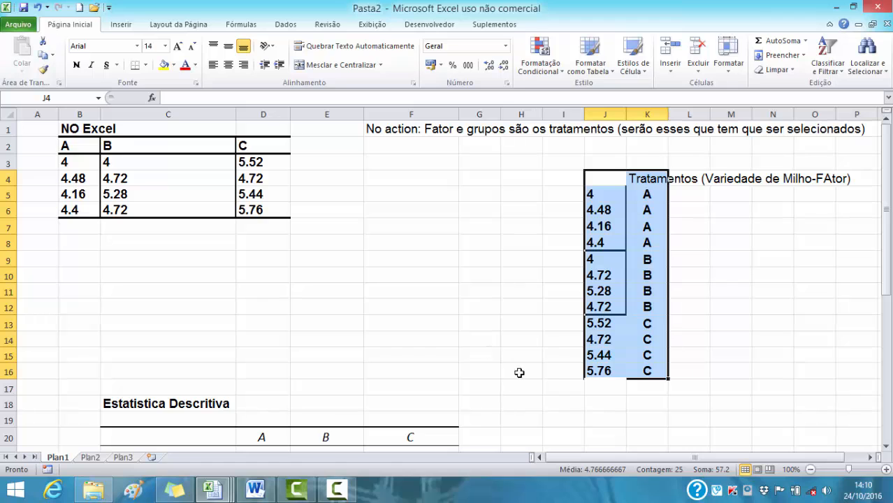
# Step: Remove all borders from the stacked data block J4:K16
pyautogui.click(147, 67)
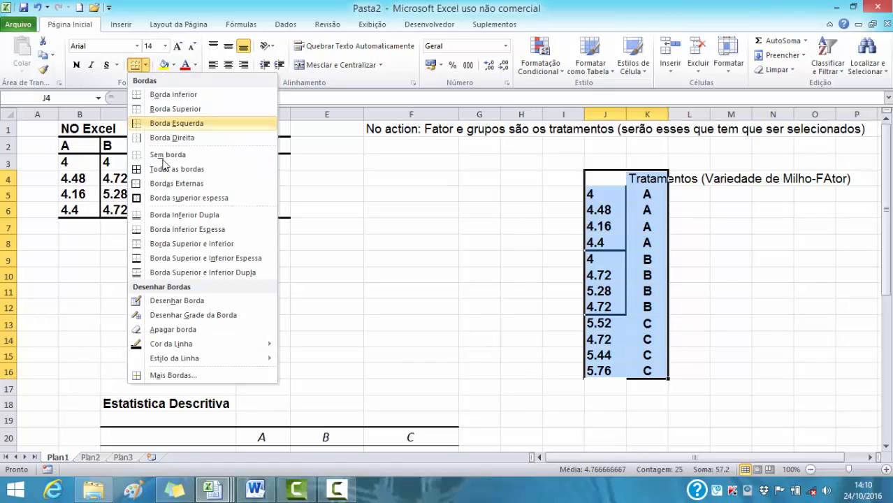
pyautogui.click(159, 152)
pyautogui.click(731, 368)
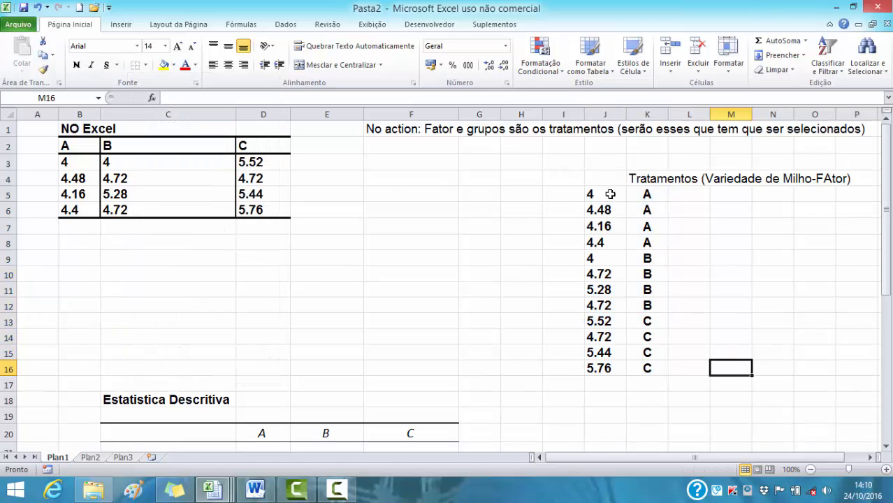
# Step: Enter the heading "Produção" in J4 above the values and widen columns J and K
pyautogui.click(602, 179)
pyautogui.write('Pr')
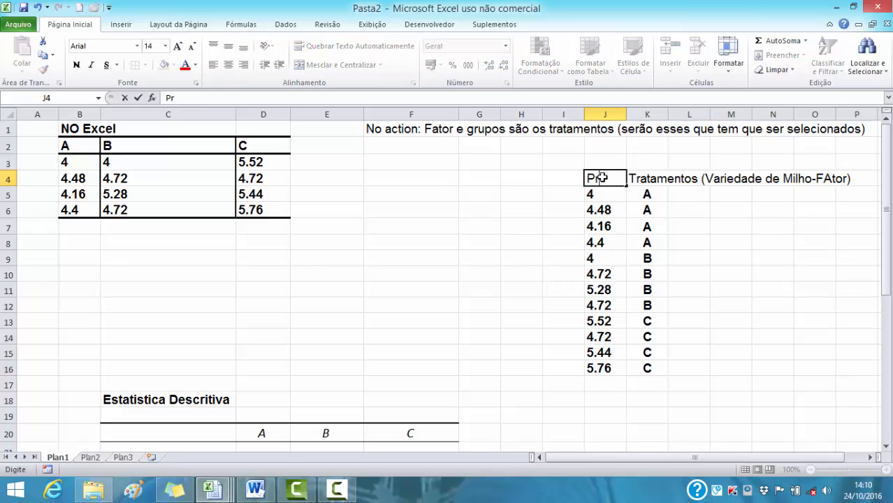
pyautogui.write('odução')
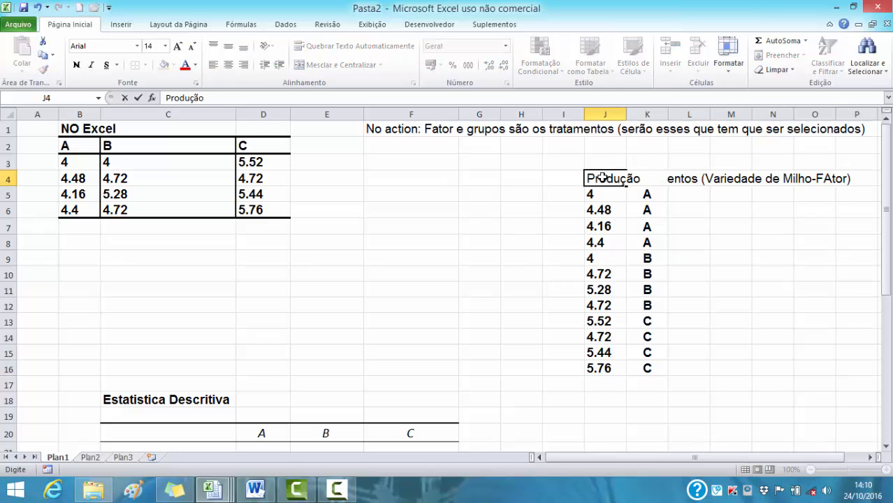
pyautogui.click(621, 114)
pyautogui.moveTo(624, 116); pyautogui.dragTo(708, 116)
# Step: Bold the headings in J4:K4 and centre the whole data block J4:K16
pyautogui.moveTo(621, 179); pyautogui.dragTo(654, 179)
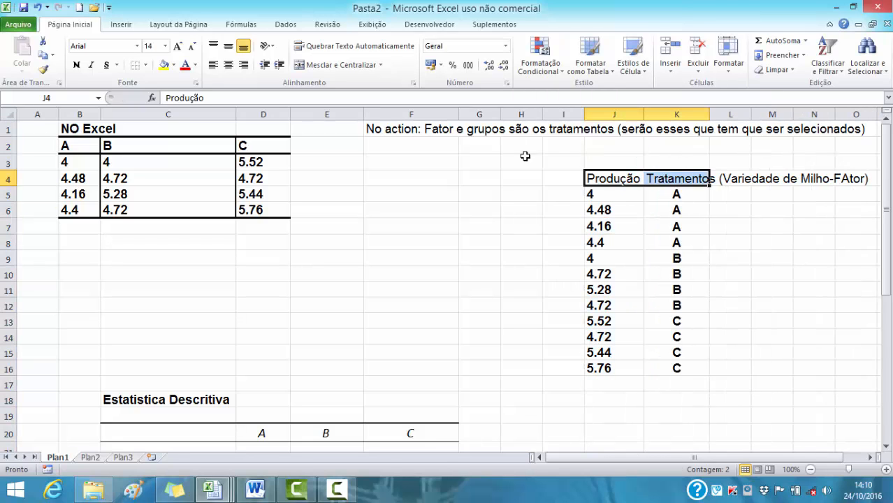
pyautogui.click(77, 65)
pyautogui.click(399, 222)
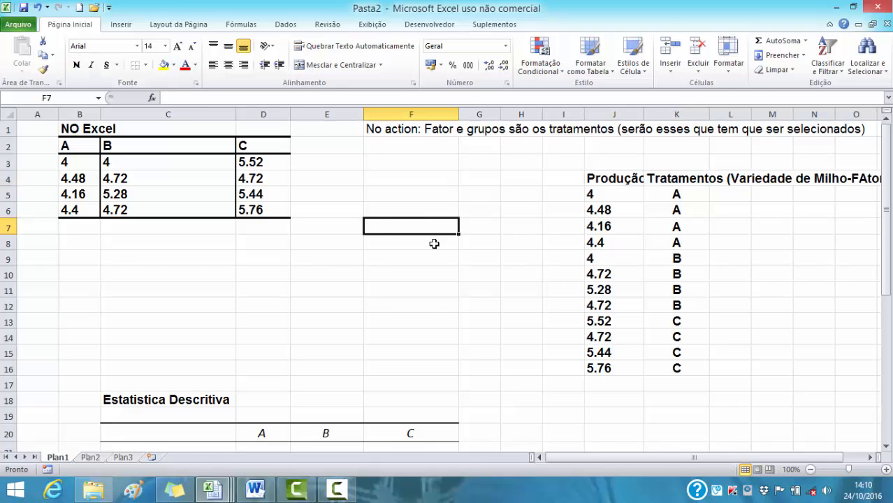
pyautogui.moveTo(611, 178); pyautogui.dragTo(699, 368)
pyautogui.click(229, 65)
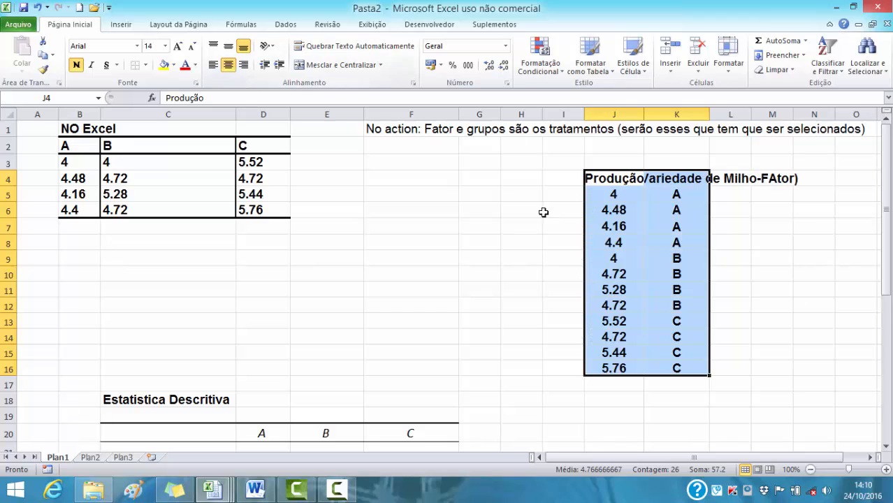
pyautogui.click(762, 273)
# Step: Widen columns J and K further so both headings fit fully within their cells
pyautogui.moveTo(650, 113); pyautogui.dragTo(655, 113)
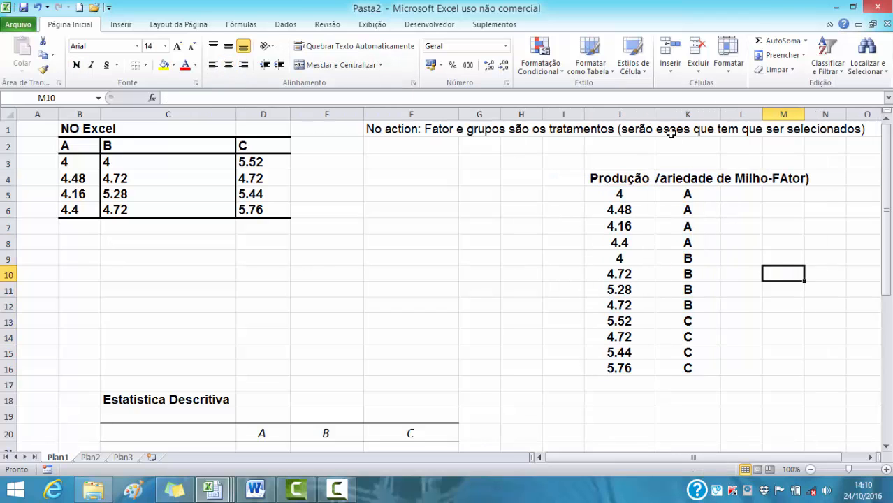
pyautogui.moveTo(720, 114); pyautogui.dragTo(735, 119)
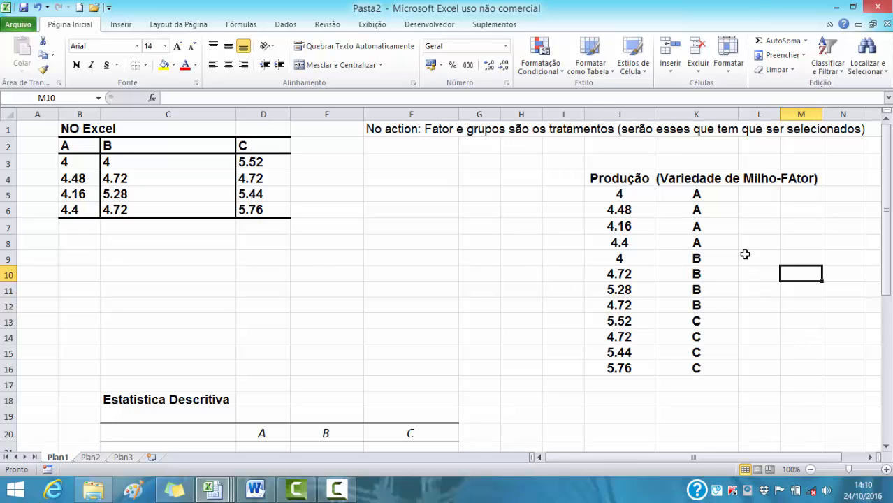
pyautogui.moveTo(738, 116); pyautogui.dragTo(815, 116)
pyautogui.click(681, 175)
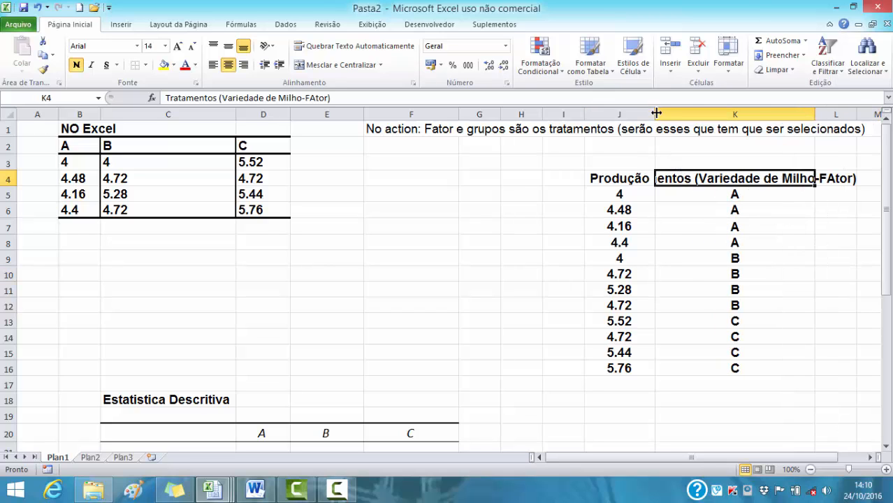
pyautogui.moveTo(815, 114); pyautogui.dragTo(874, 114)
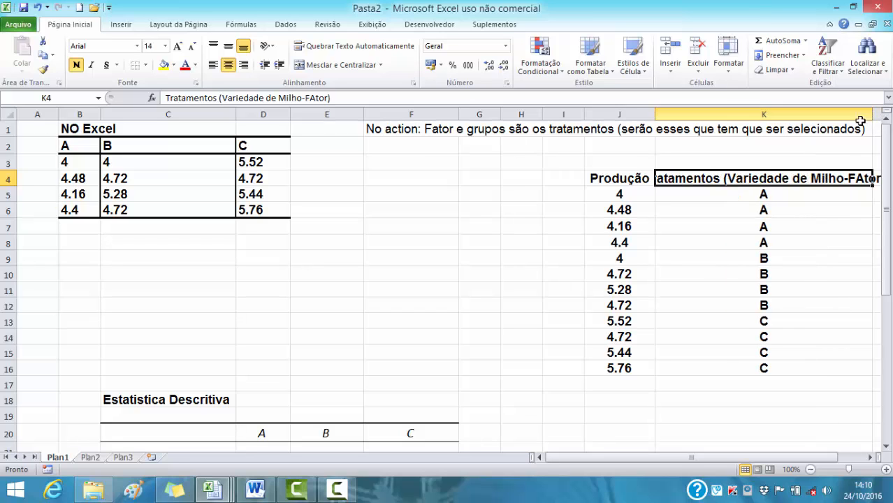
pyautogui.moveTo(725, 459); pyautogui.dragTo(809, 454)
pyautogui.moveTo(831, 114); pyautogui.dragTo(873, 118)
pyautogui.click(474, 373)
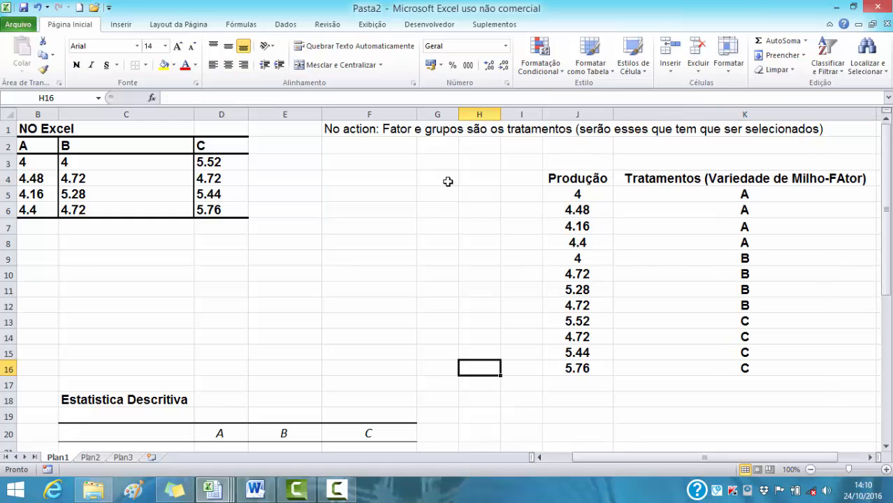
# Step: Open the Action add-in's BoxPlot chart setup and place its dialog clear of the stacked data
pyautogui.click(498, 25)
pyautogui.click(34, 41)
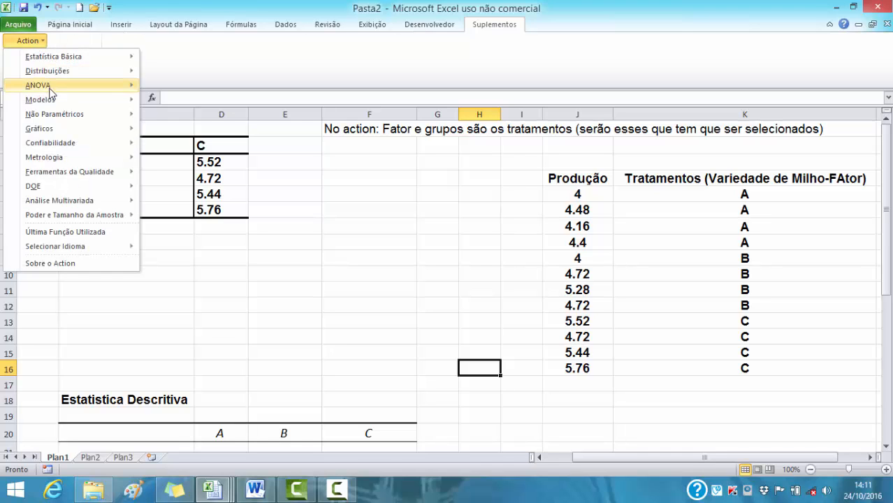
pyautogui.moveTo(74, 129)
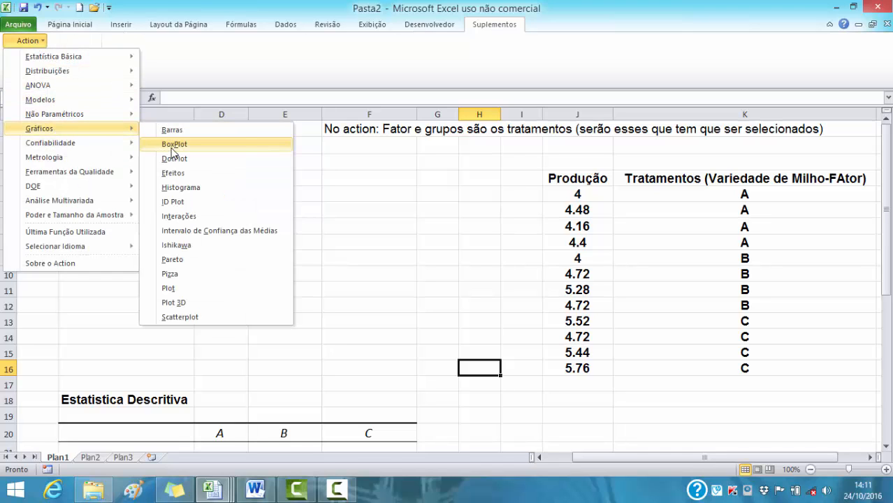
pyautogui.click(174, 144)
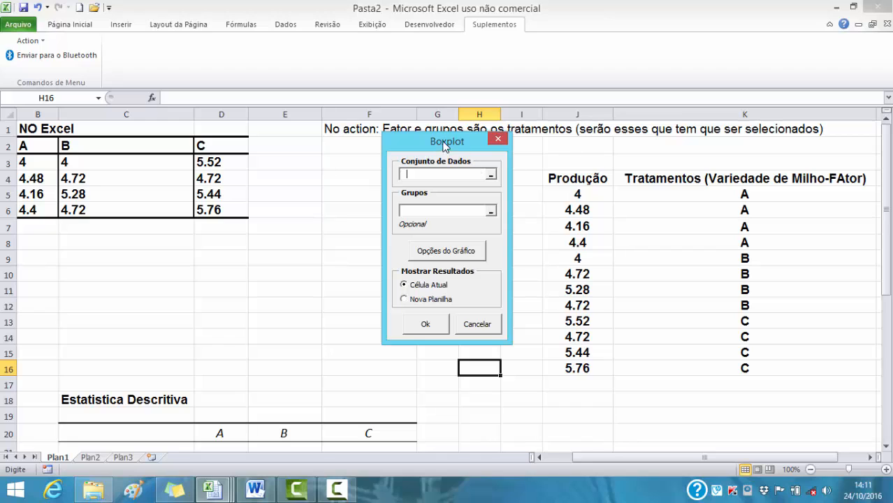
pyautogui.moveTo(443, 145); pyautogui.dragTo(313, 131)
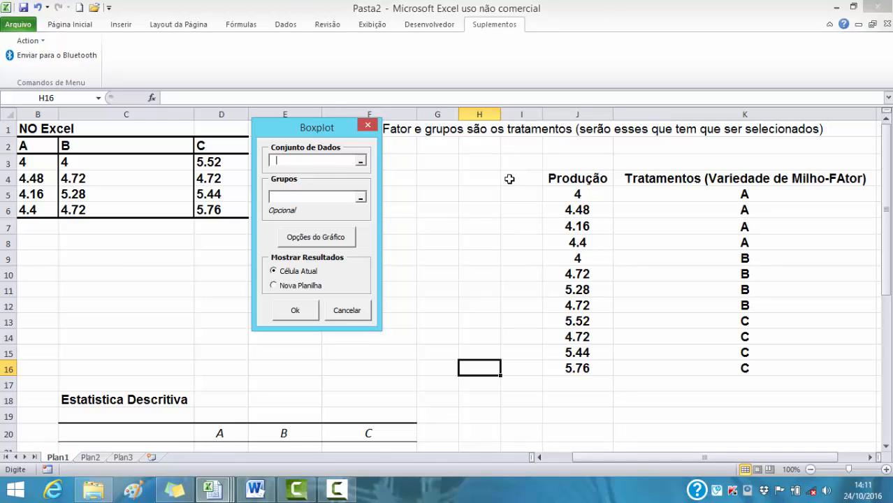
pyautogui.moveTo(579, 195); pyautogui.dragTo(560, 373)
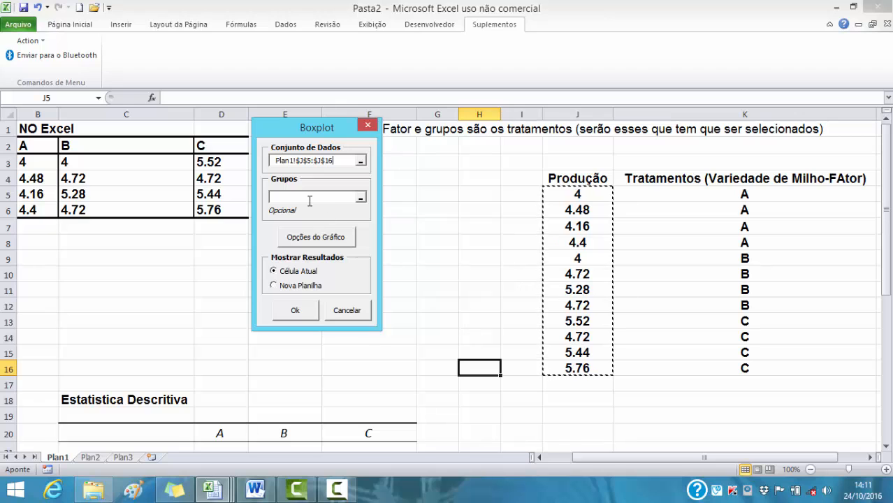
pyautogui.moveTo(330, 126); pyautogui.dragTo(307, 153)
pyautogui.moveTo(732, 195); pyautogui.dragTo(738, 362)
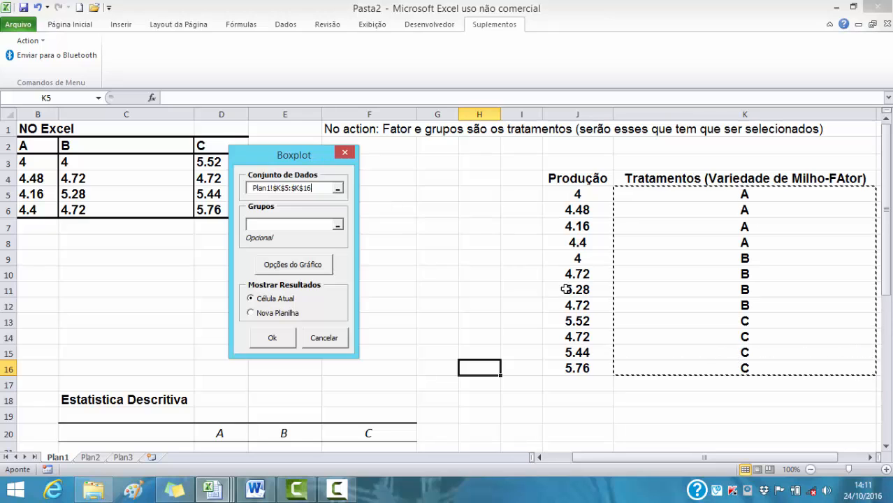
pyautogui.click(294, 224)
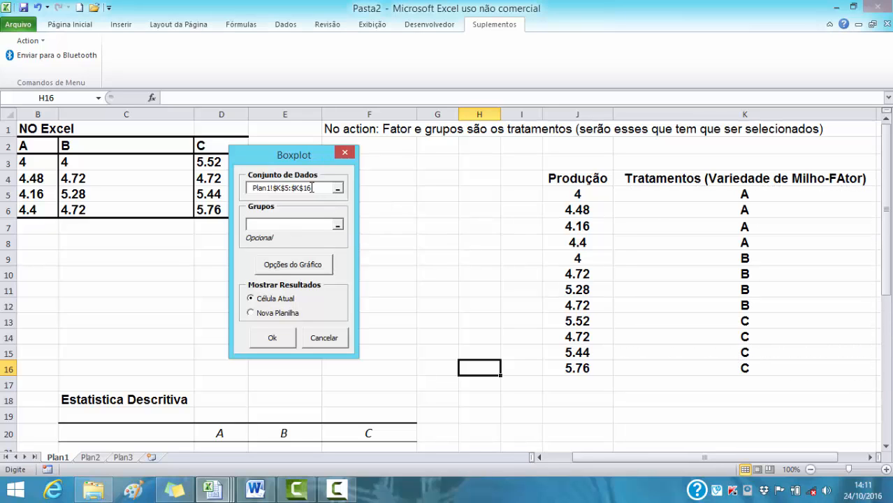
pyautogui.moveTo(312, 187); pyautogui.dragTo(173, 184)
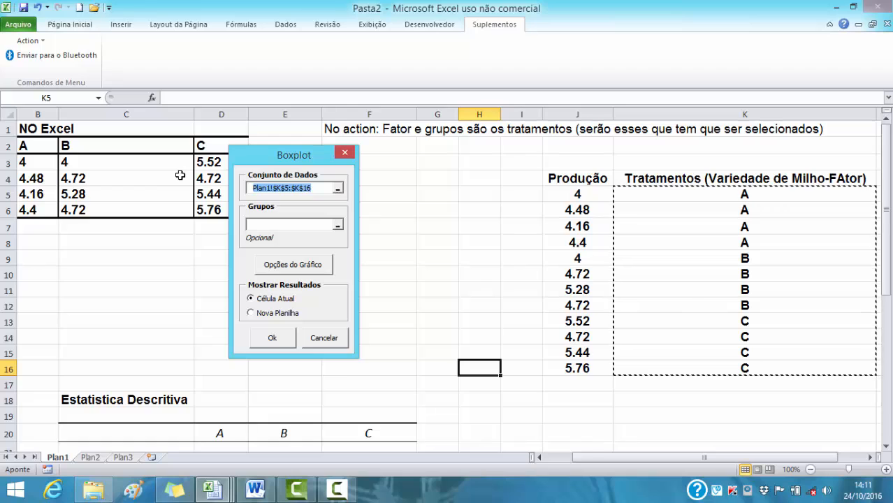
pyautogui.moveTo(316, 188); pyautogui.dragTo(230, 187)
pyautogui.press('Delete')
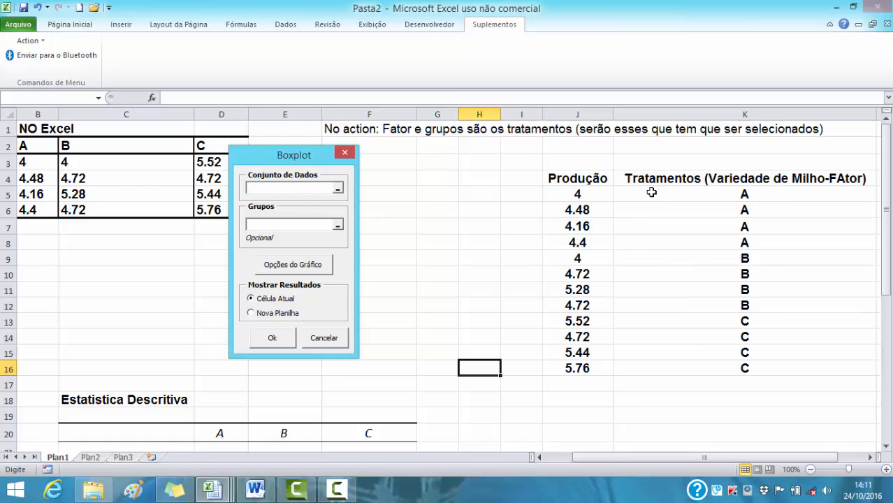
# Step: Set the boxplot's data set to the production values J5:J16 and its groups to the treatments K5:K16
pyautogui.moveTo(578, 195); pyautogui.dragTo(569, 361)
pyautogui.click(276, 226)
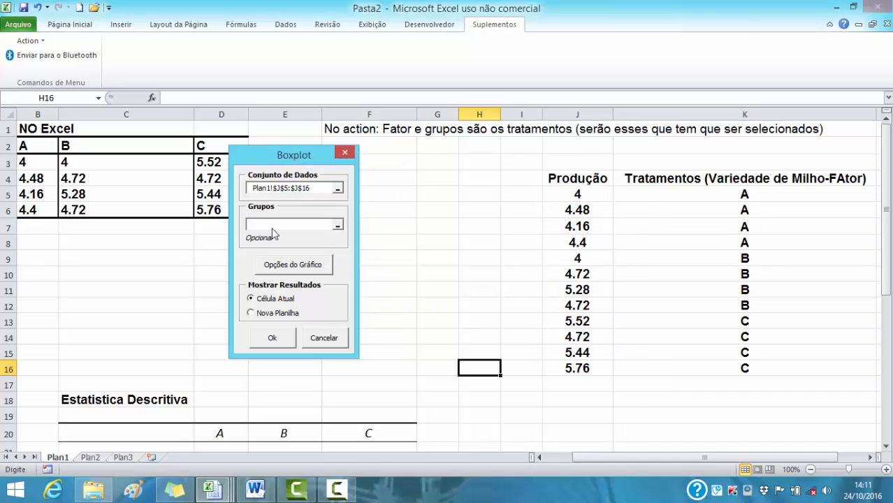
pyautogui.moveTo(714, 200); pyautogui.dragTo(713, 364)
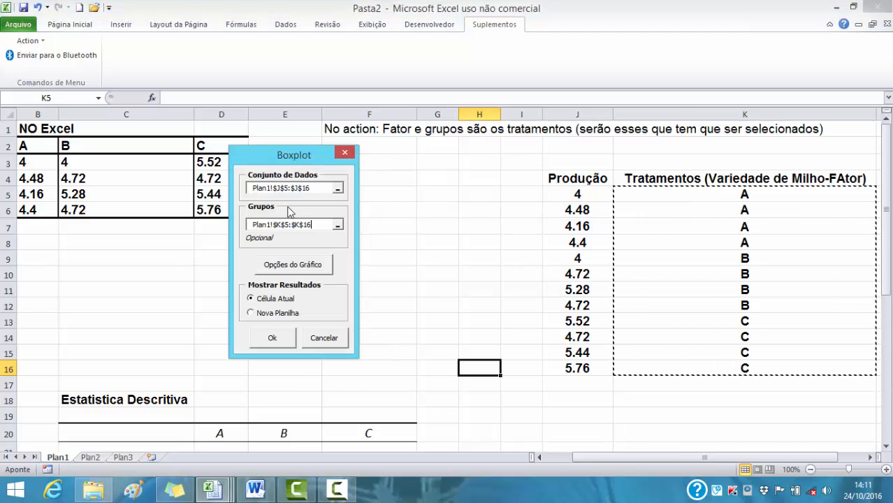
# Step: In the chart options, label the boxplot's X axis "Variedade" and its Y axis "Produção"
pyautogui.click(293, 269)
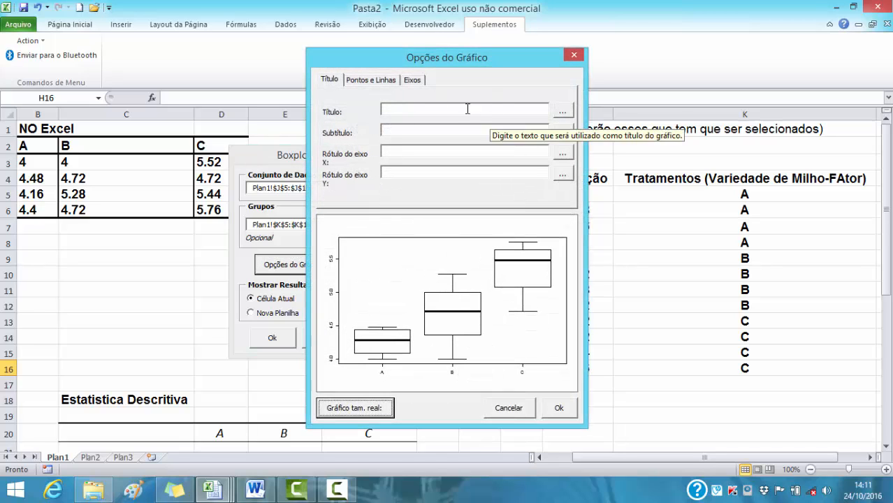
pyautogui.click(401, 153)
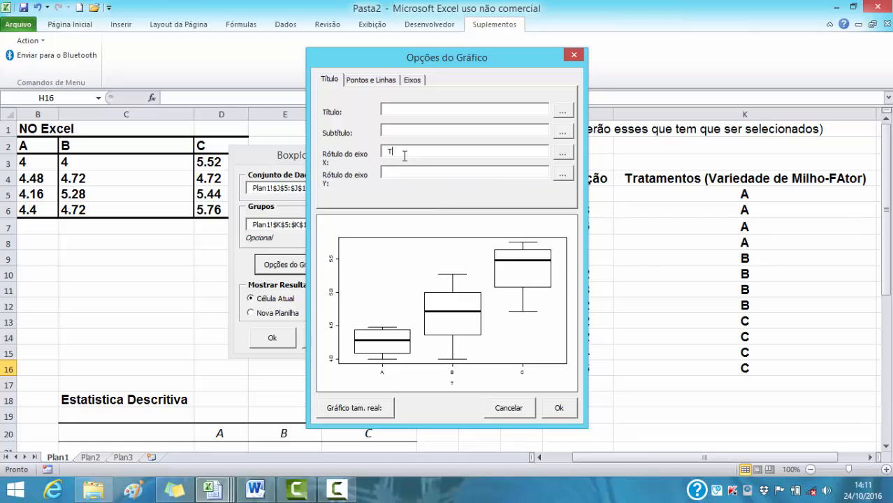
pyautogui.write('TRat')
pyautogui.press('BackSpace')
pyautogui.press('BackSpace')
pyautogui.press('BackSpace')
pyautogui.write('Varied')
pyautogui.click(391, 170)
pyautogui.write('Produção')
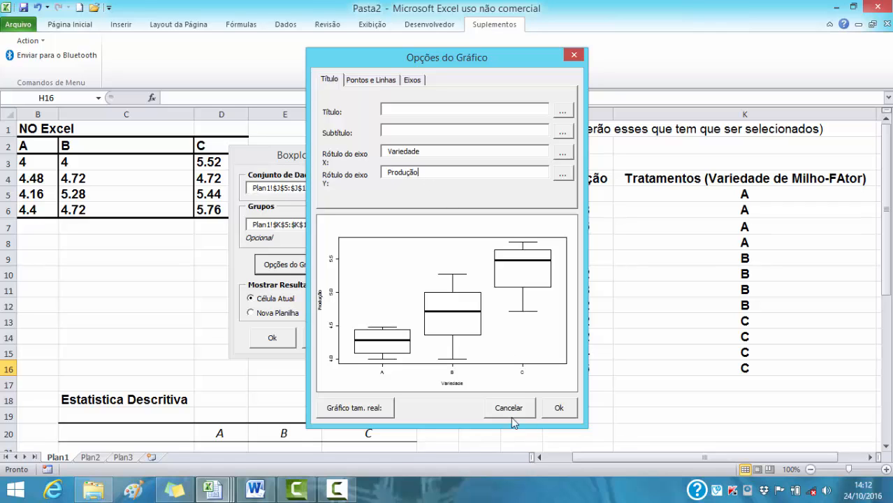
pyautogui.click(508, 411)
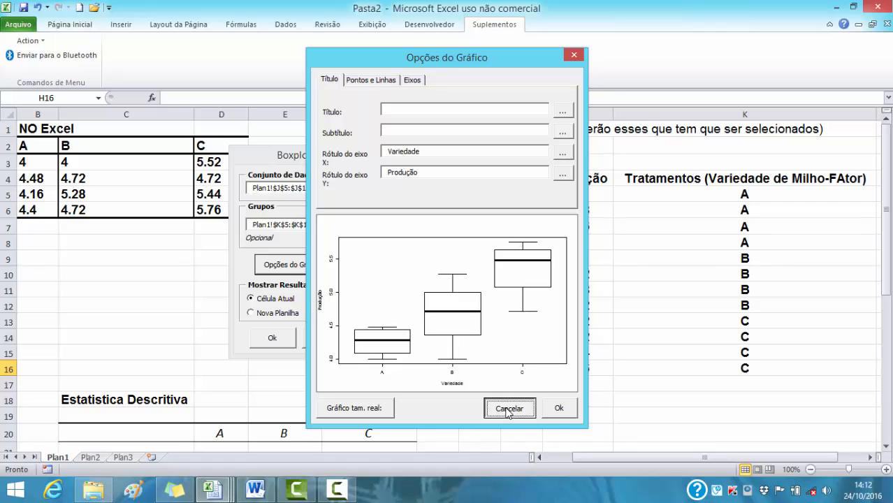
pyautogui.click(552, 411)
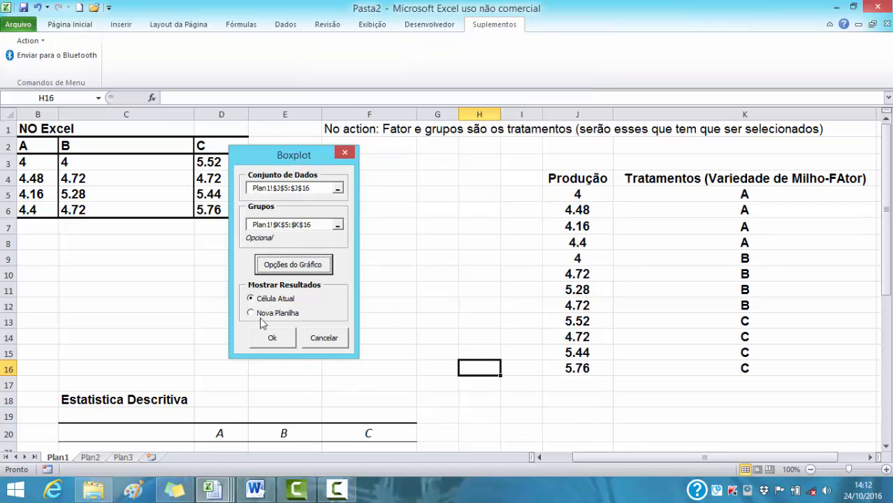
# Step: Generate the boxplot on a new worksheet and look over the boxes for varieties A, B and C
pyautogui.click(252, 314)
pyautogui.click(276, 342)
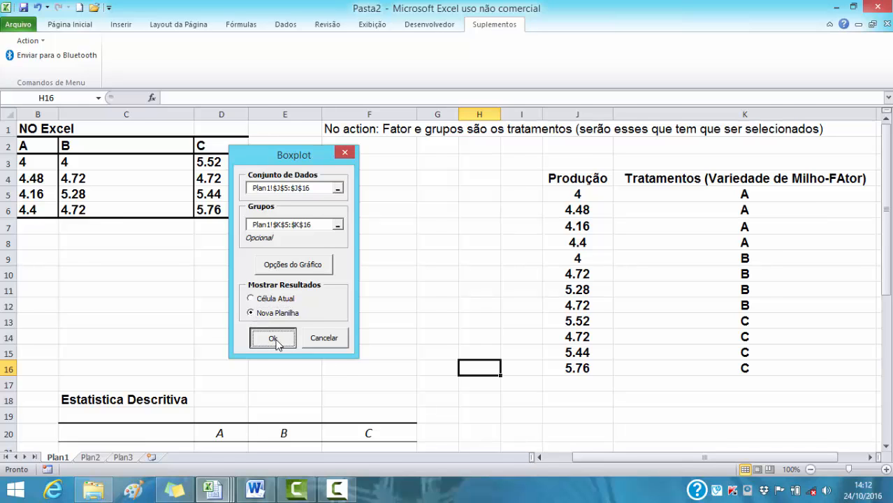
pyautogui.scroll(-3, 308, 338)
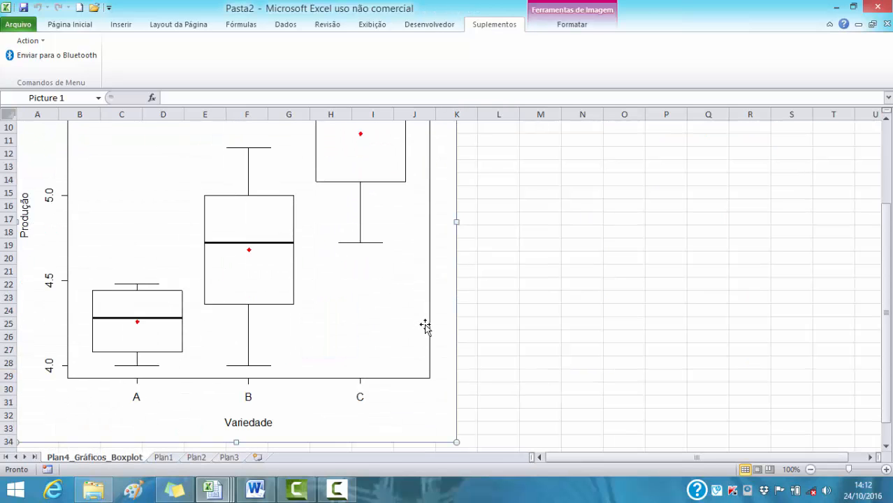
pyautogui.scroll(2, 425, 327)
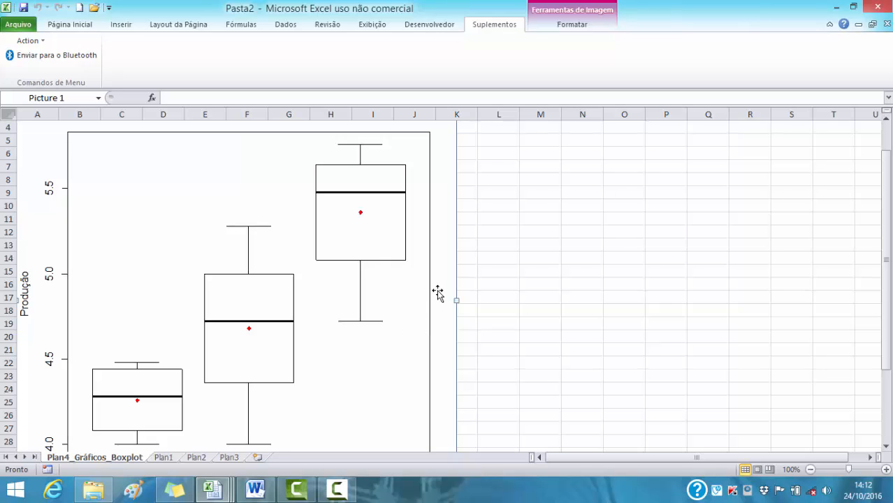
pyautogui.scroll(-1, 421, 292)
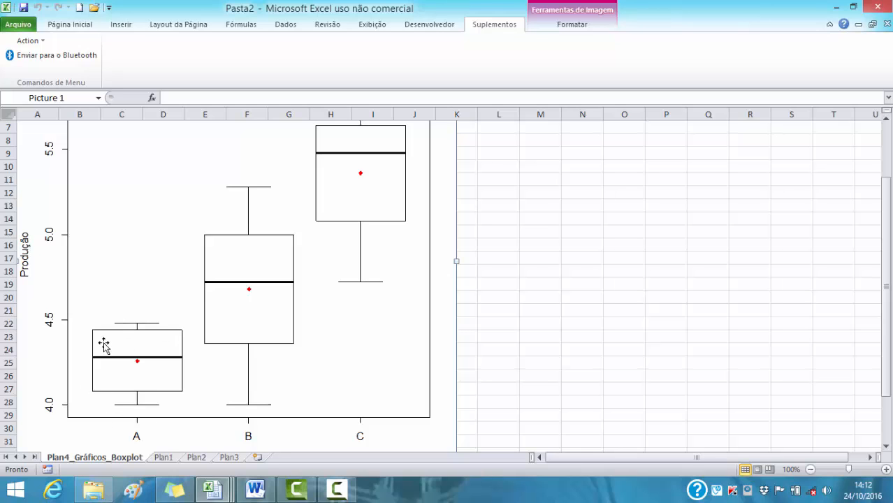
pyautogui.scroll(-1, 252, 307)
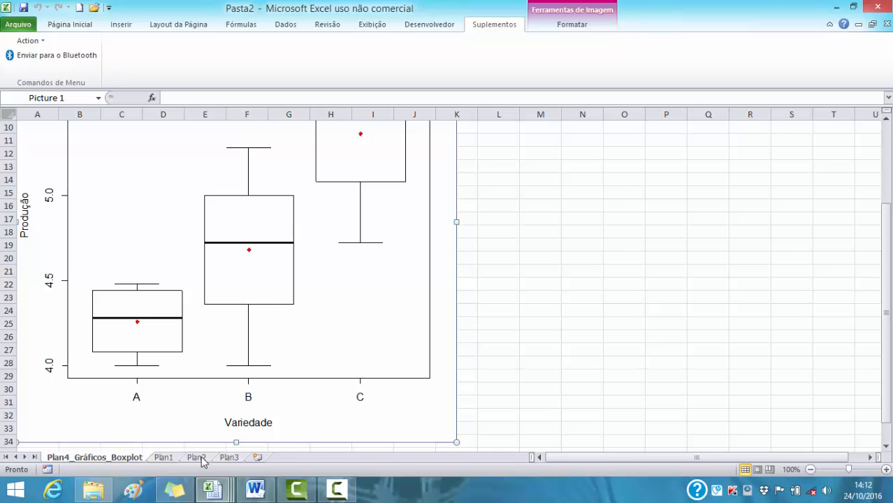
# Step: Return to sheet Plan1 and start the single-factor Anova (Anova: fator único) from the data analysis tools
pyautogui.click(165, 458)
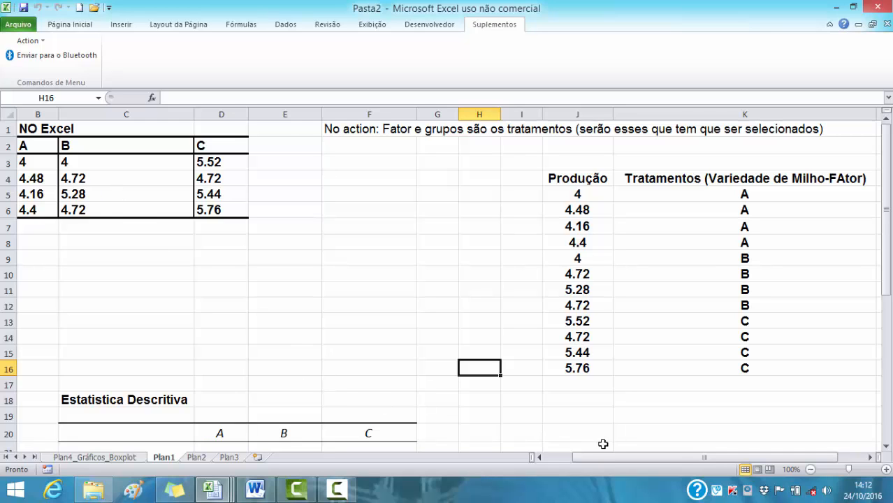
pyautogui.moveTo(599, 455); pyautogui.dragTo(544, 453)
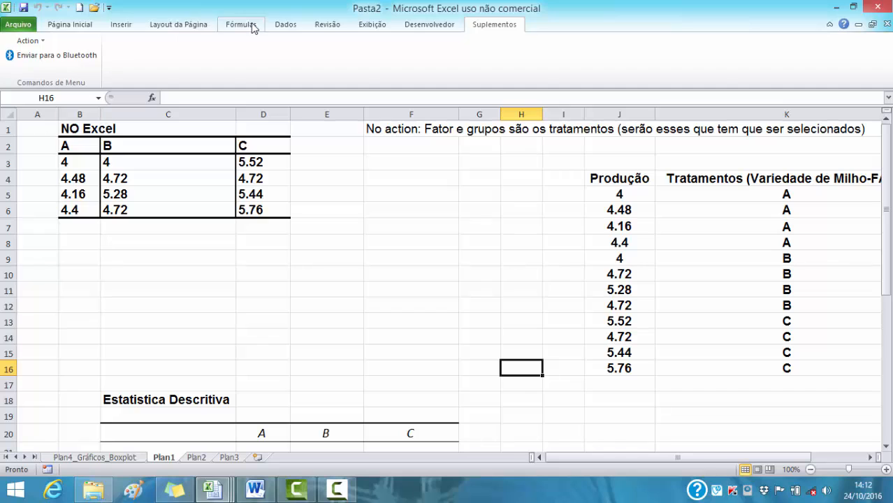
pyautogui.click(283, 25)
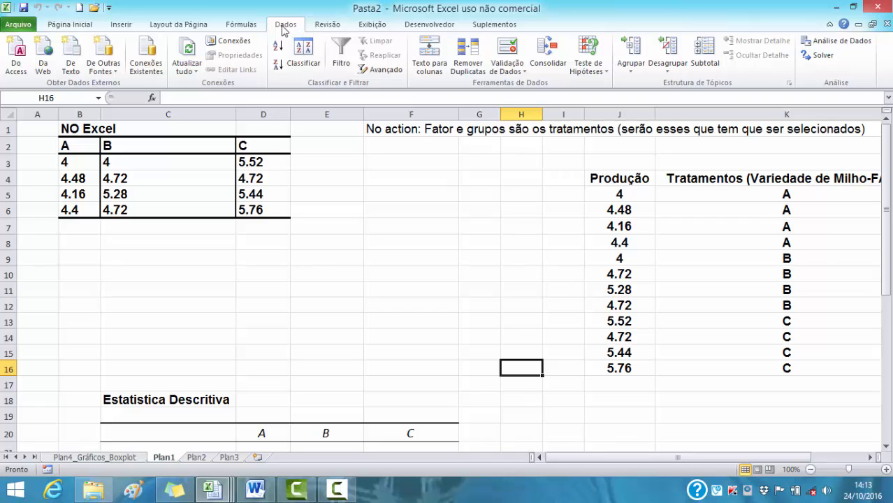
pyautogui.click(838, 41)
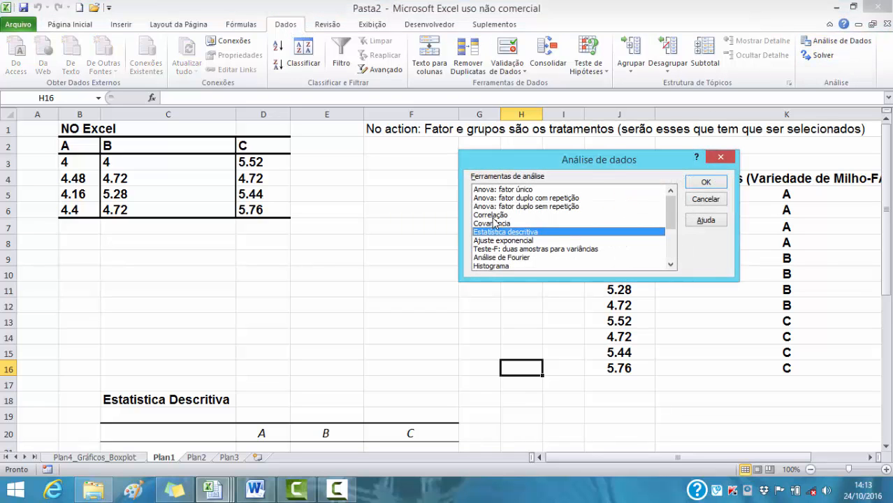
pyautogui.moveTo(675, 222); pyautogui.dragTo(674, 200)
pyautogui.click(523, 190)
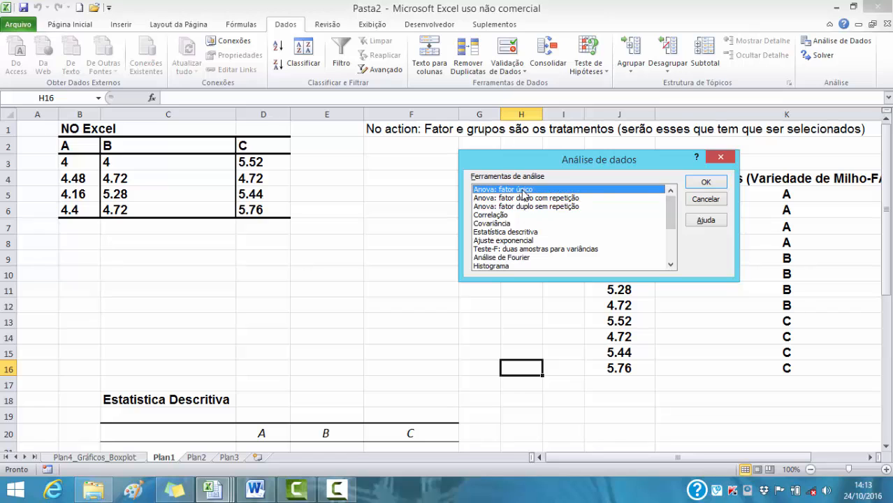
pyautogui.click(703, 183)
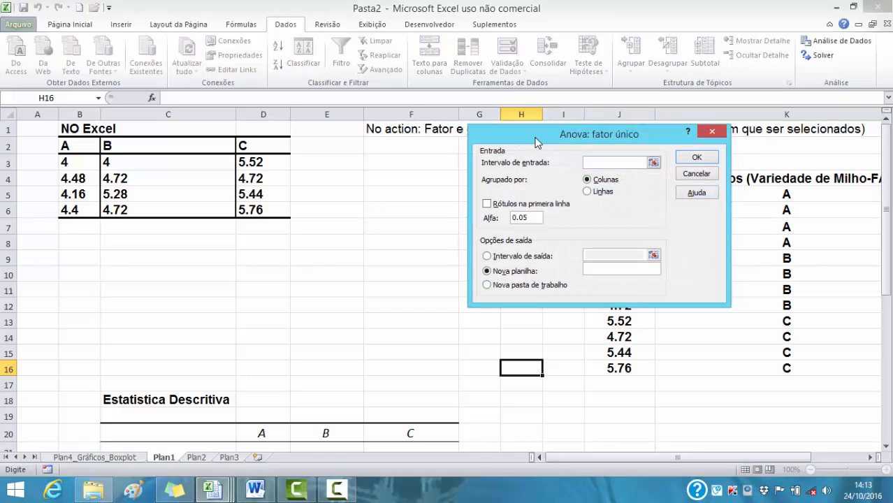
# Step: Run the Anova on B2:D6 with labels in the first row, placing the output at D39
pyautogui.moveTo(70, 146); pyautogui.dragTo(279, 207)
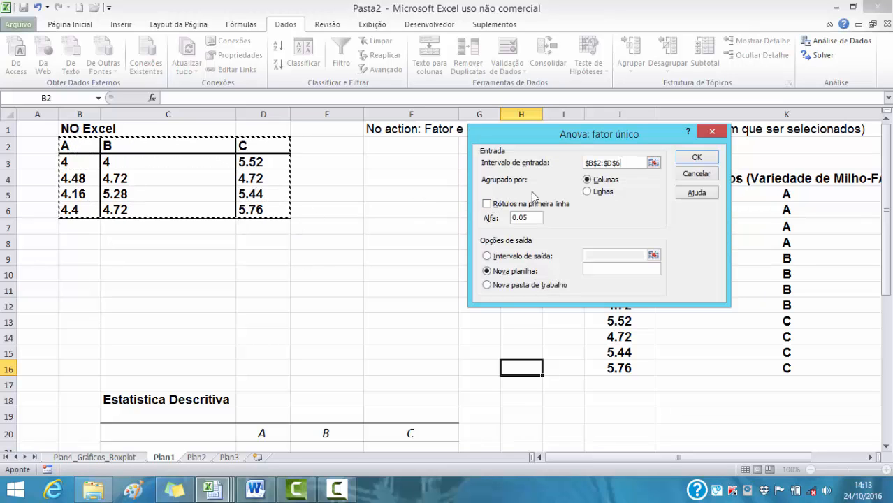
pyautogui.click(487, 204)
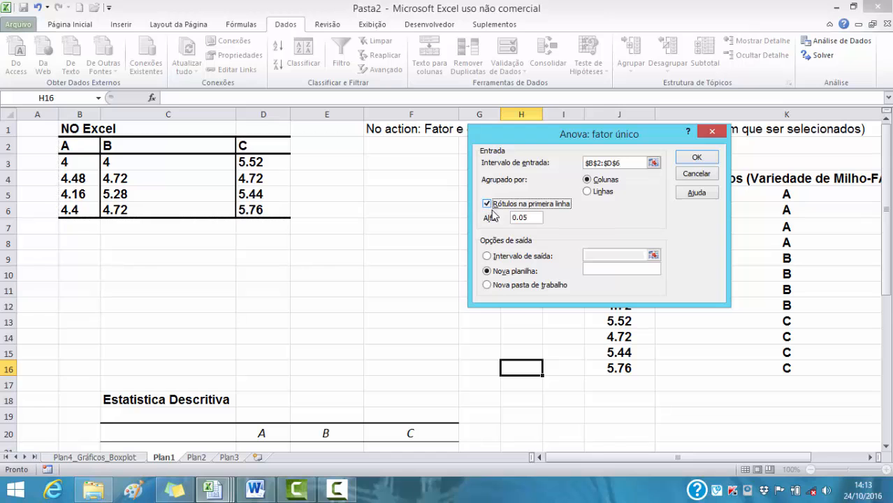
pyautogui.click(487, 257)
pyautogui.click(605, 256)
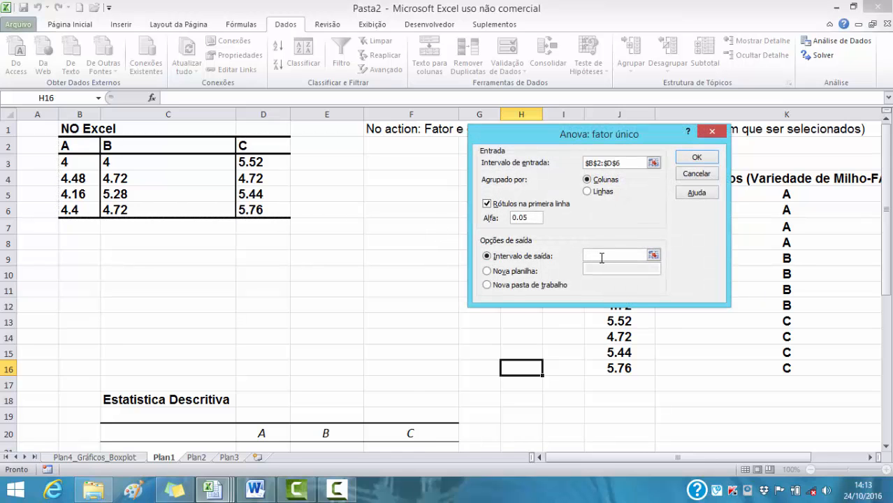
pyautogui.scroll(-10, 602, 258)
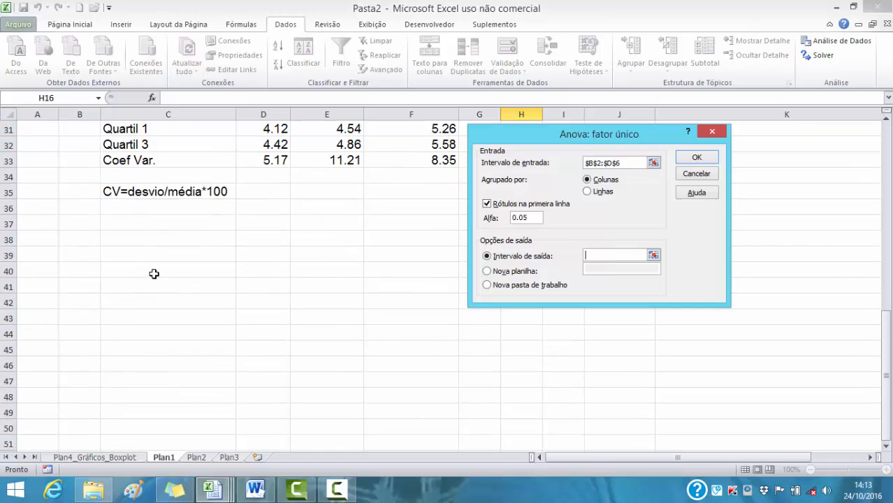
pyautogui.click(263, 255)
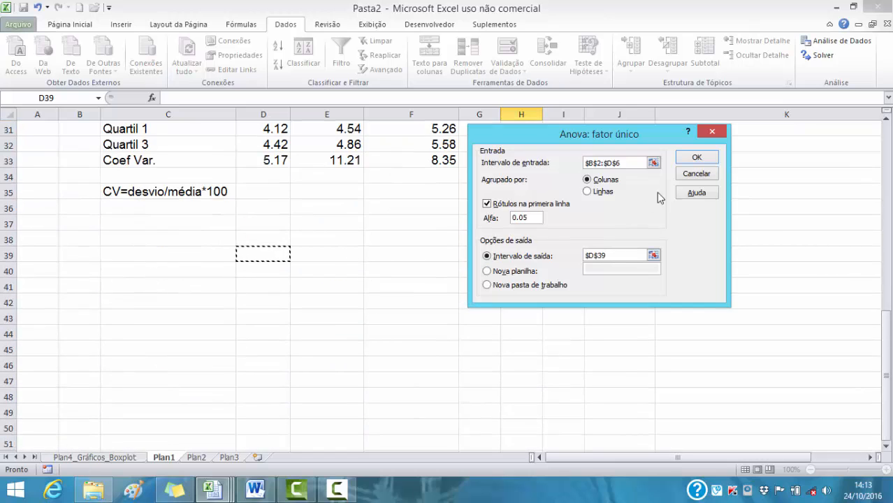
pyautogui.moveTo(688, 169); pyautogui.dragTo(684, 157)
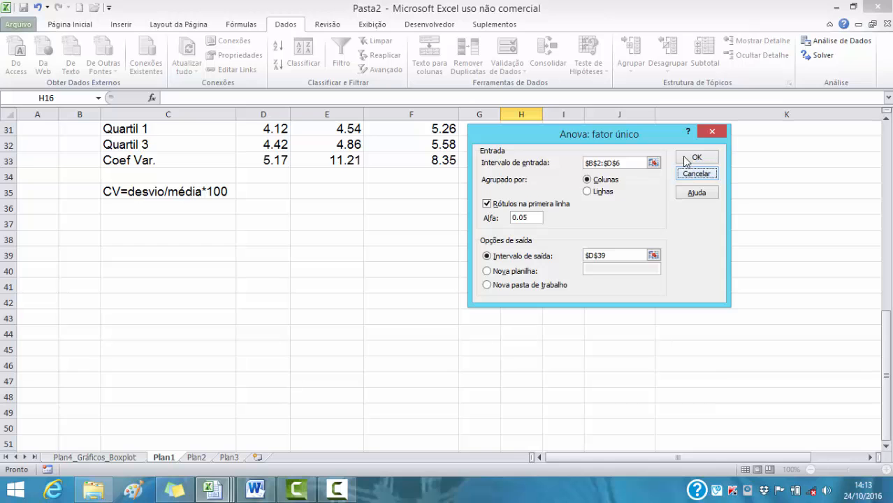
pyautogui.click(685, 158)
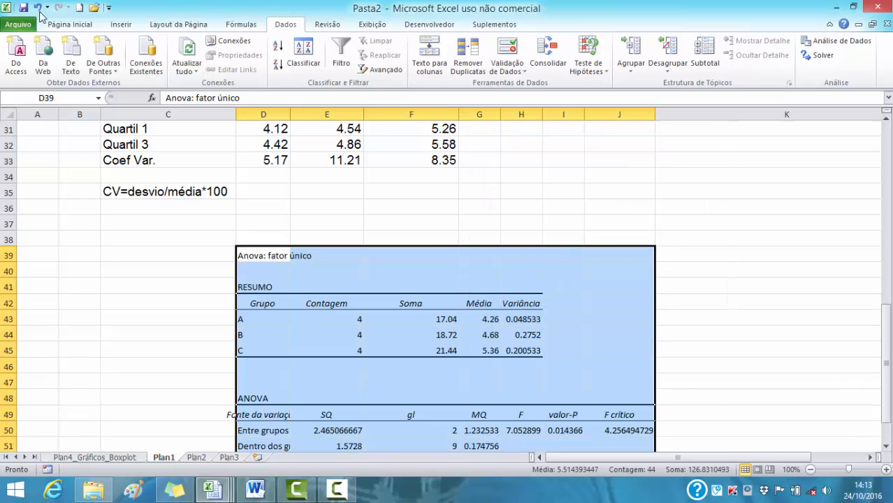
# Step: Set the font size of the whole Anova output block, starting at D39, to 14
pyautogui.click(70, 23)
pyautogui.click(165, 46)
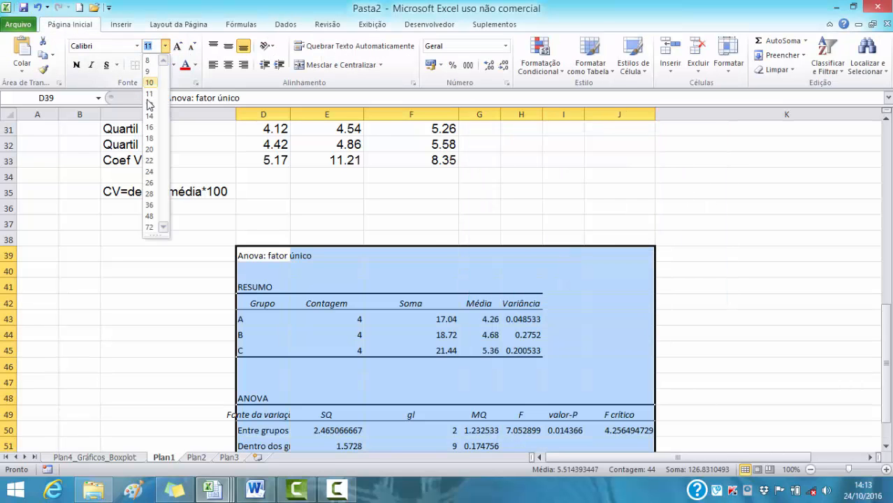
pyautogui.click(149, 116)
pyautogui.scroll(-4, 500, 181)
pyautogui.scroll(2, 491, 185)
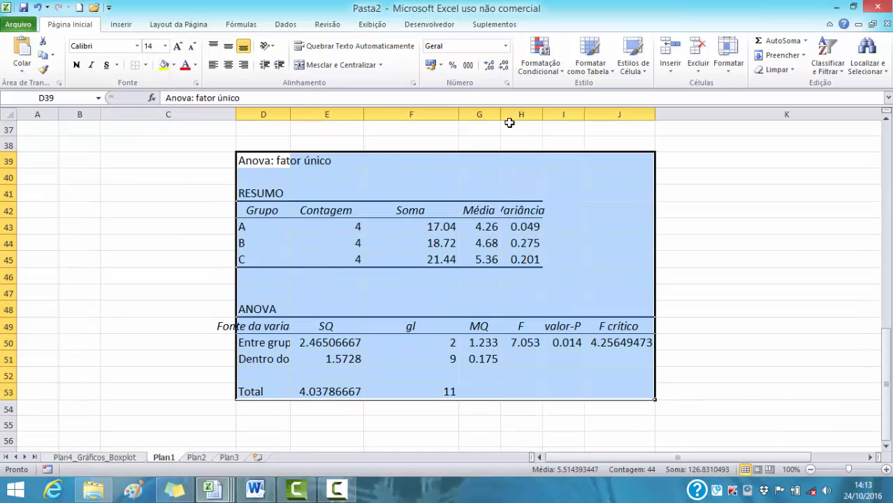
pyautogui.click(325, 379)
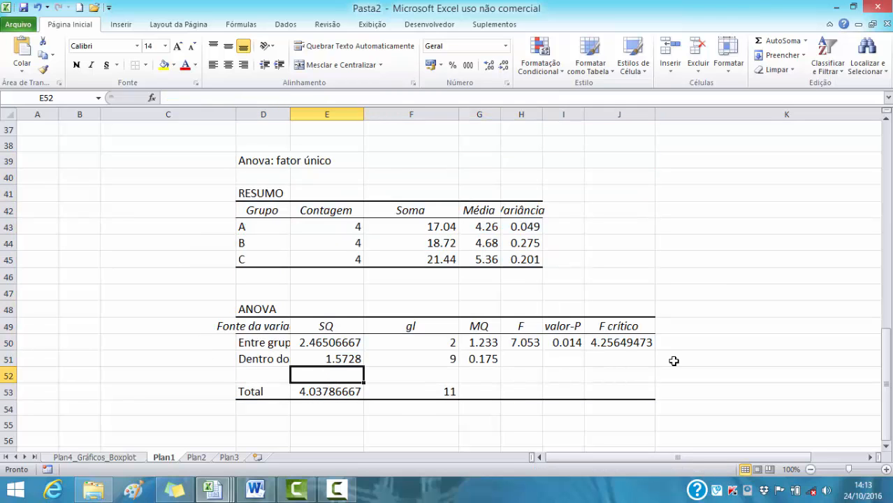
# Step: Highlight the p-value (valor-P) cell I50 in the ANOVA table with a yellow fill
pyautogui.click(566, 343)
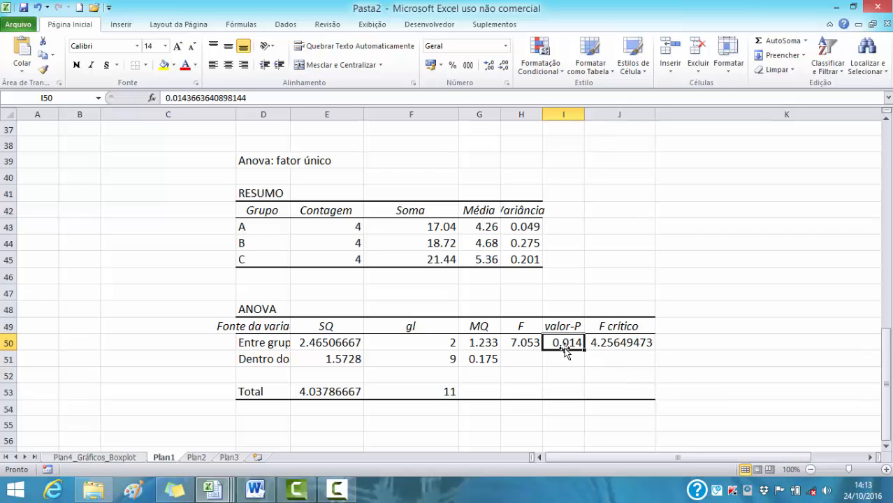
pyautogui.click(163, 65)
pyautogui.scroll(-1, 560, 342)
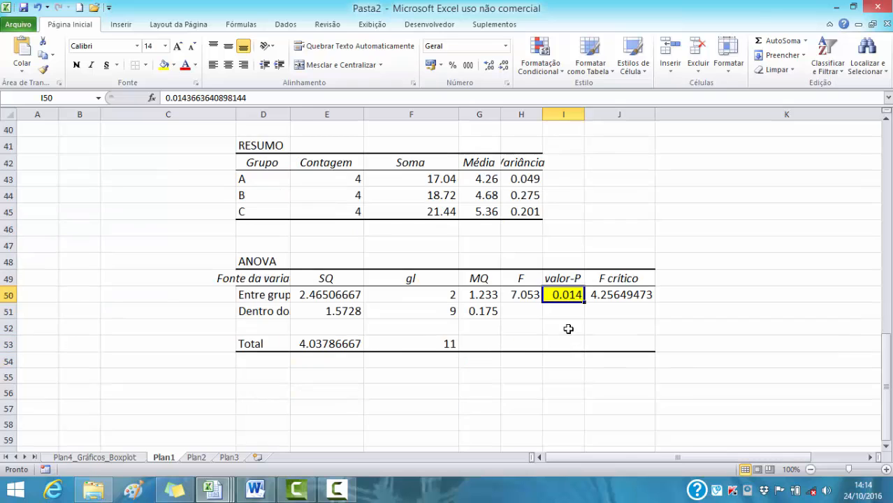
# Step: Below the ANOVA table, enter "E-05" in H55 and the explanation "número muito pequeno" in I55
pyautogui.click(522, 377)
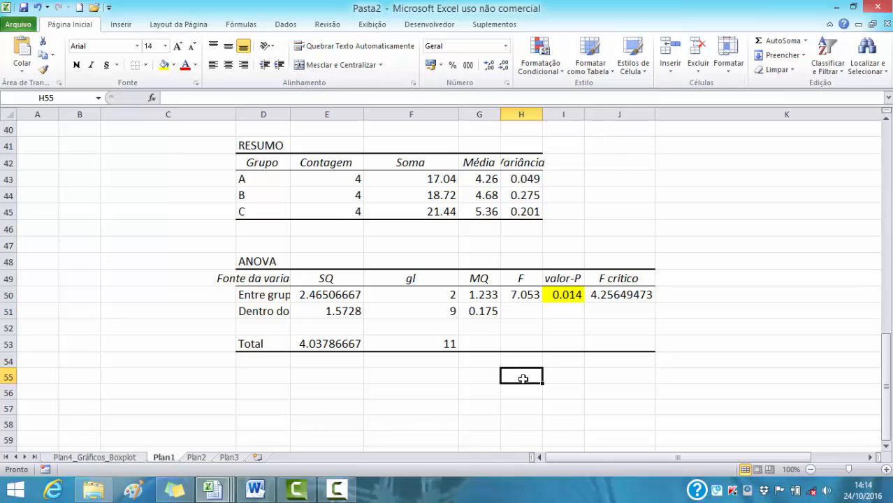
pyautogui.write('E')
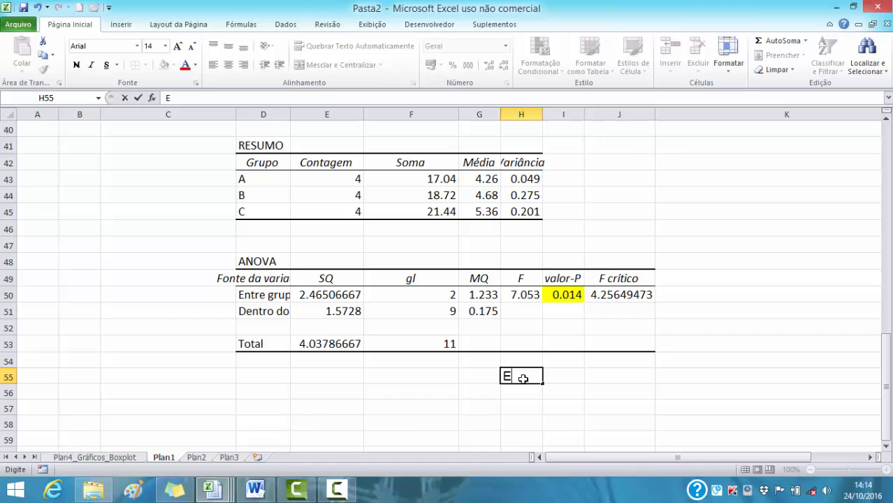
pyautogui.write('-05')
pyautogui.click(552, 419)
pyautogui.click(516, 376)
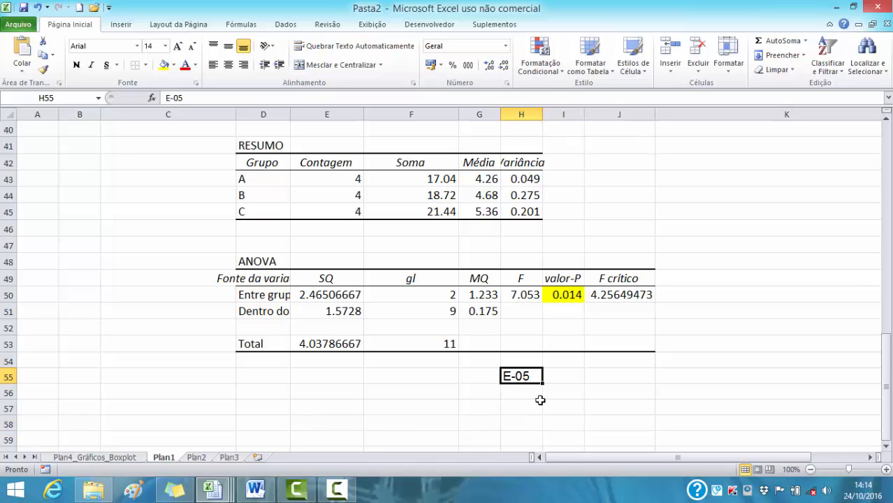
pyautogui.click(552, 375)
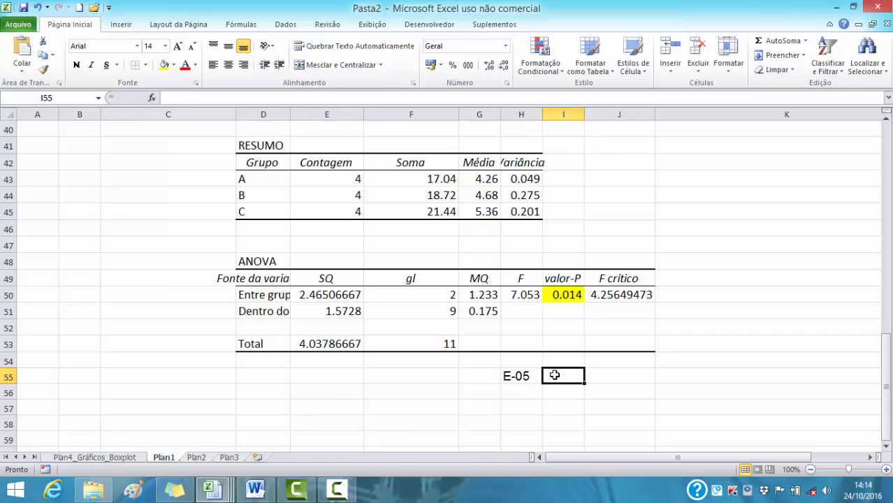
pyautogui.write('número mu')
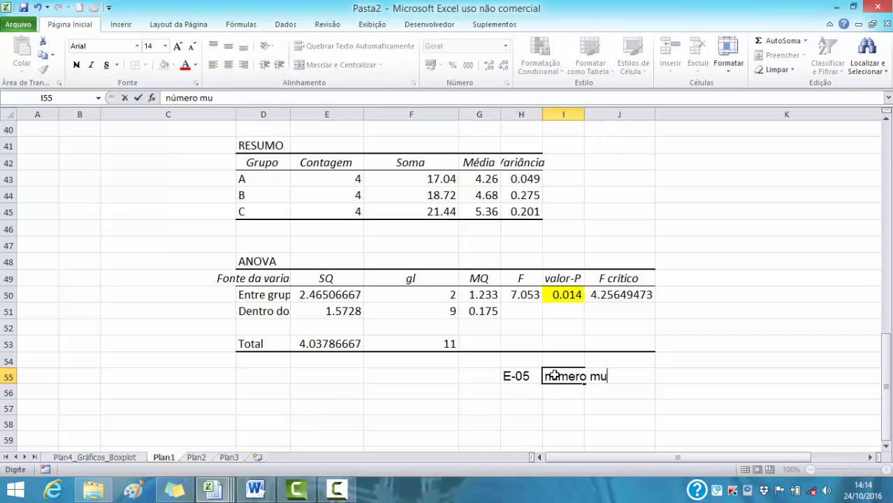
pyautogui.write('ito pequeno')
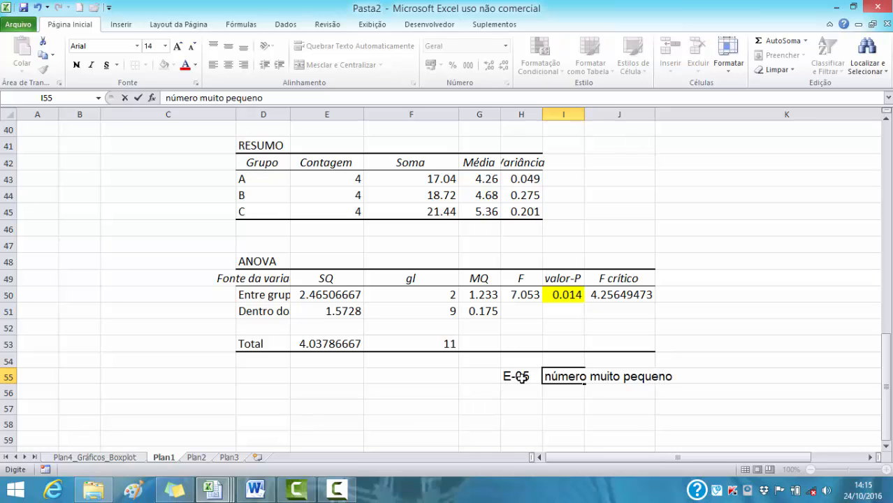
pyautogui.scroll(1, 762, 309)
pyautogui.click(762, 309)
pyautogui.scroll(8, 760, 311)
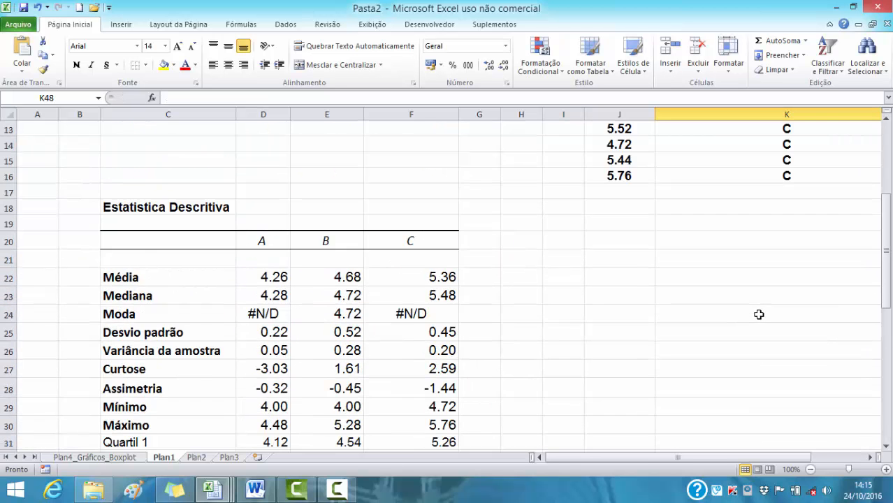
pyautogui.scroll(-4, 759, 313)
pyautogui.scroll(-3, 755, 318)
pyautogui.click(569, 391)
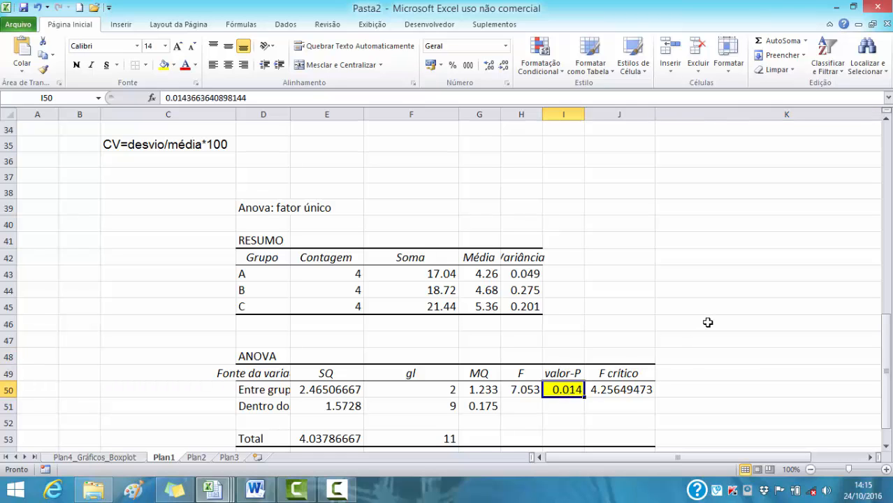
# Step: Start the Tukey multiple comparison test from the Action add-in, keeping the Produção and Tratamentos columns in view
pyautogui.scroll(11, 707, 322)
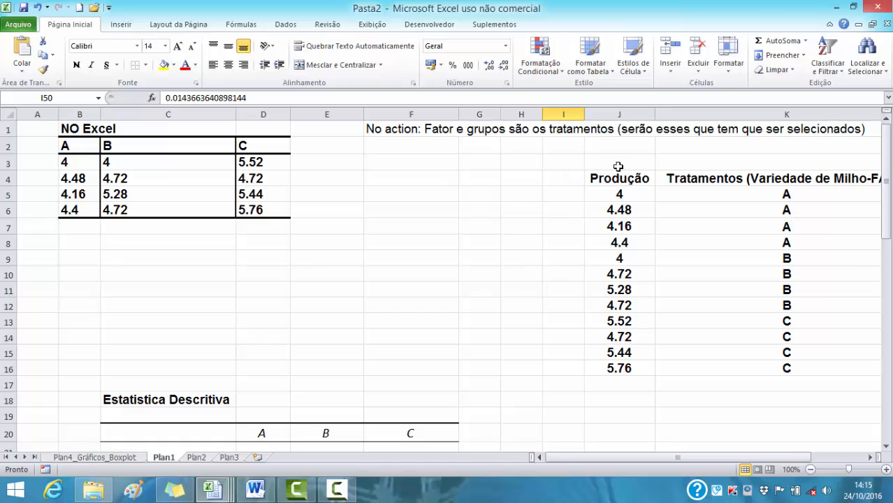
pyautogui.click(494, 25)
pyautogui.click(32, 41)
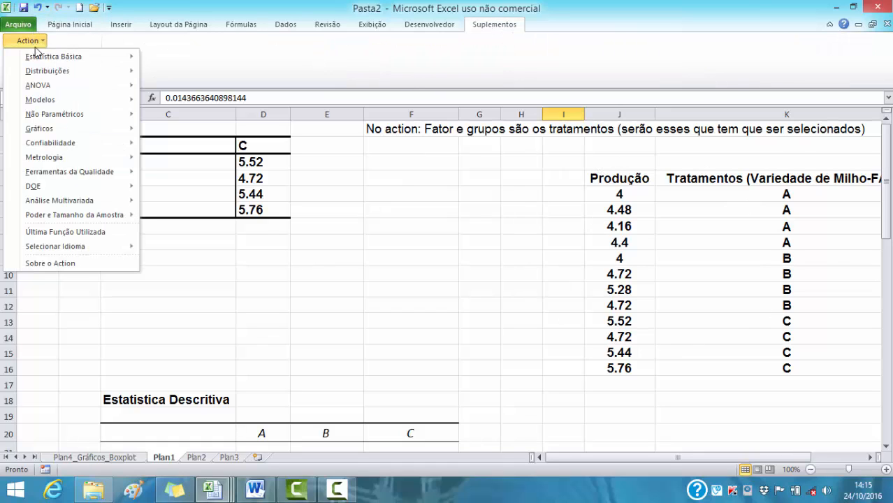
pyautogui.moveTo(46, 87)
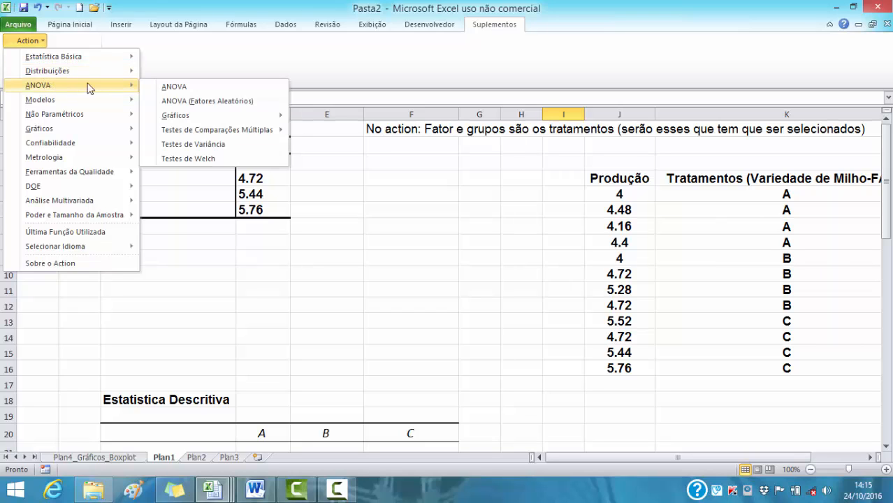
pyautogui.moveTo(189, 133)
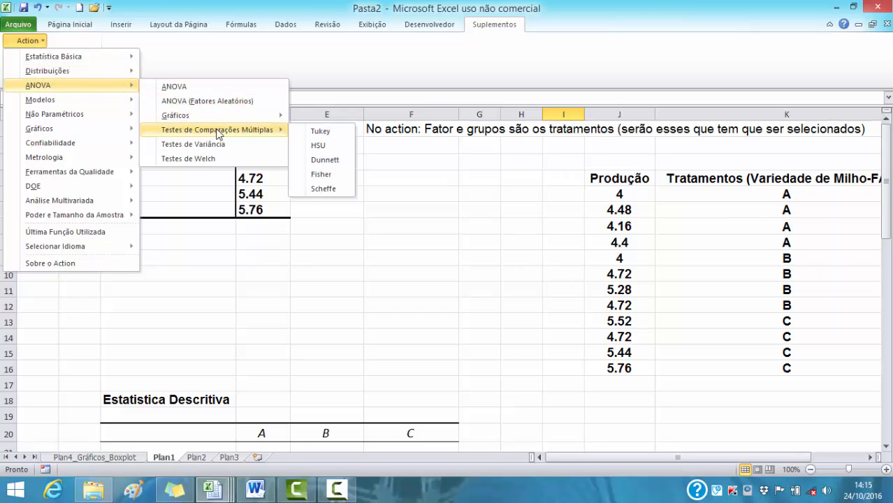
pyautogui.click(323, 136)
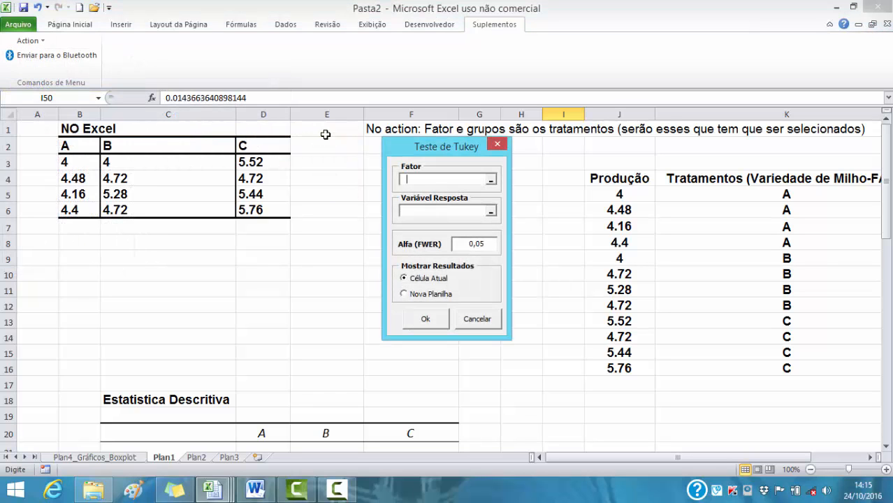
pyautogui.moveTo(417, 160); pyautogui.dragTo(368, 162)
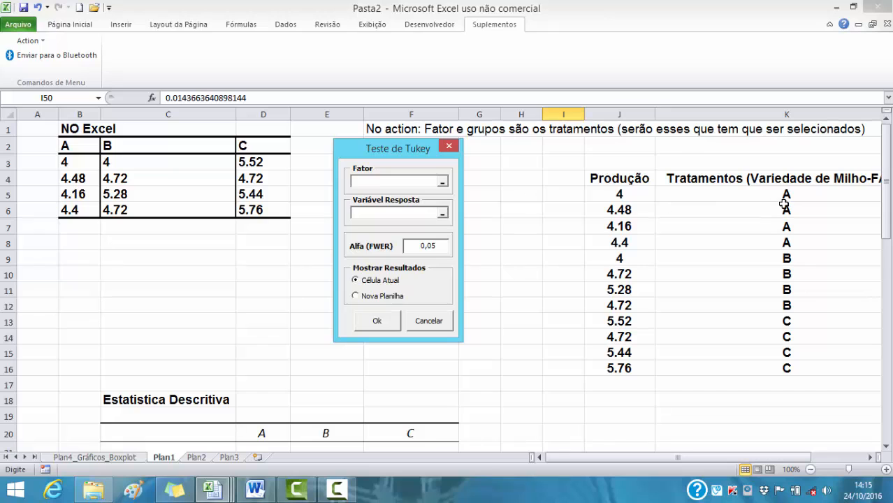
# Step: In the Tukey test, set the factor to K5:K16 and the response variable to J5:J16
pyautogui.moveTo(786, 194); pyautogui.dragTo(786, 369)
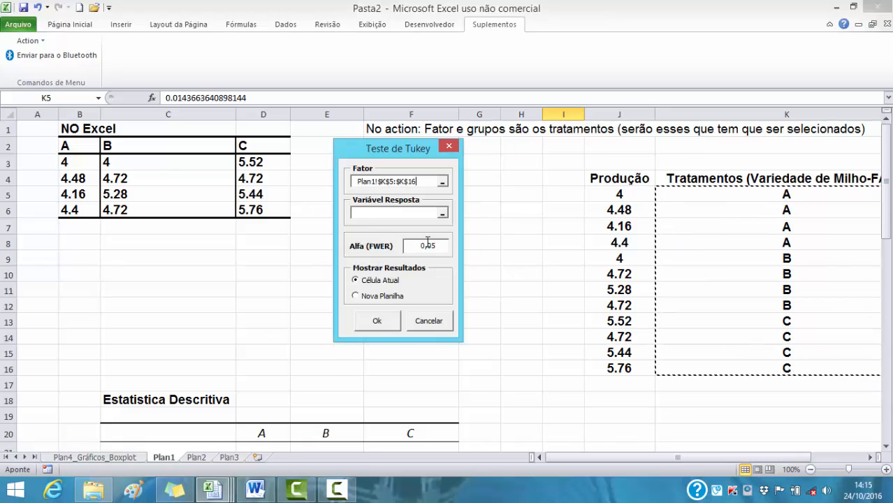
pyautogui.click(372, 213)
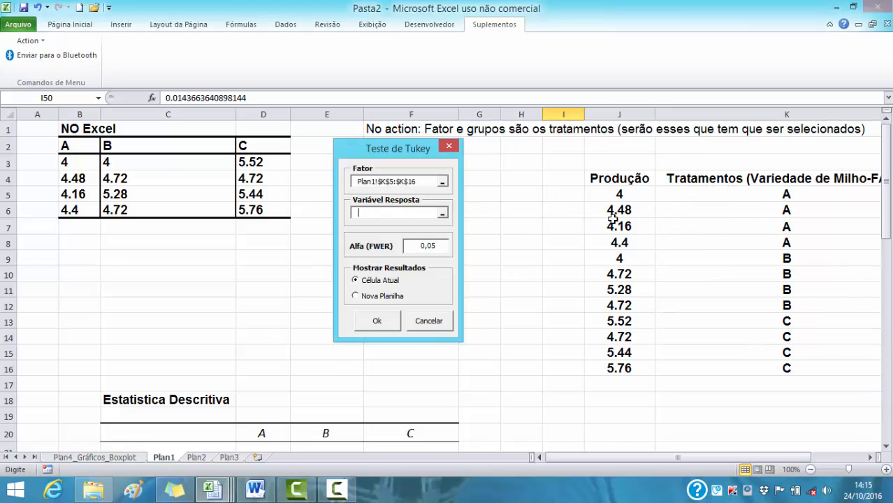
pyautogui.moveTo(619, 196); pyautogui.dragTo(619, 370)
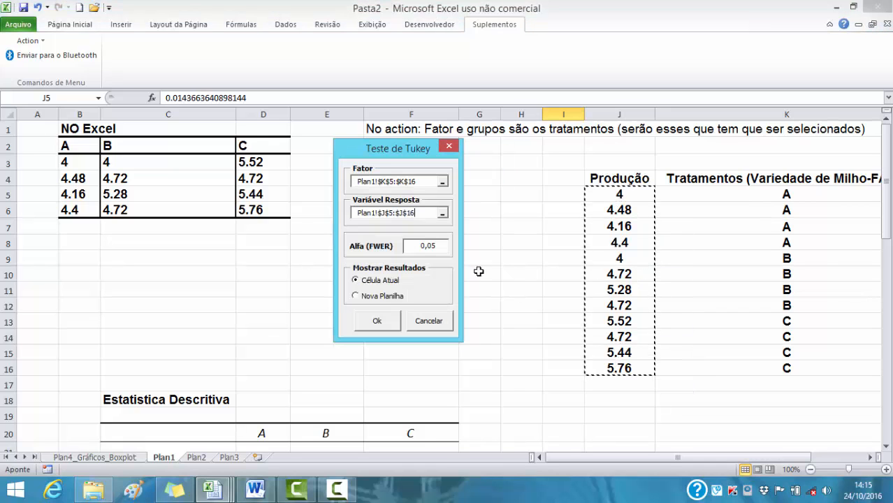
# Step: Clear the stray F3 reference from the Tukey test's response variable and reselect J5:J16
pyautogui.moveTo(415, 156); pyautogui.dragTo(413, 223)
pyautogui.click(410, 167)
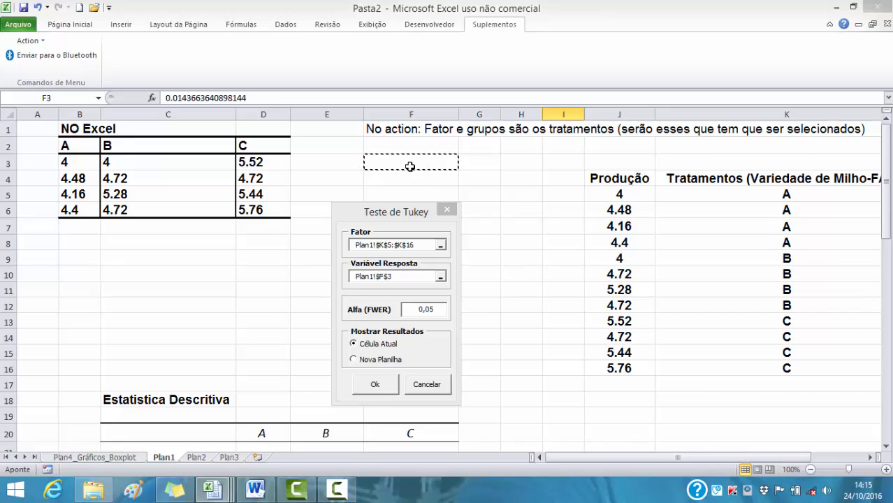
pyautogui.click(363, 275)
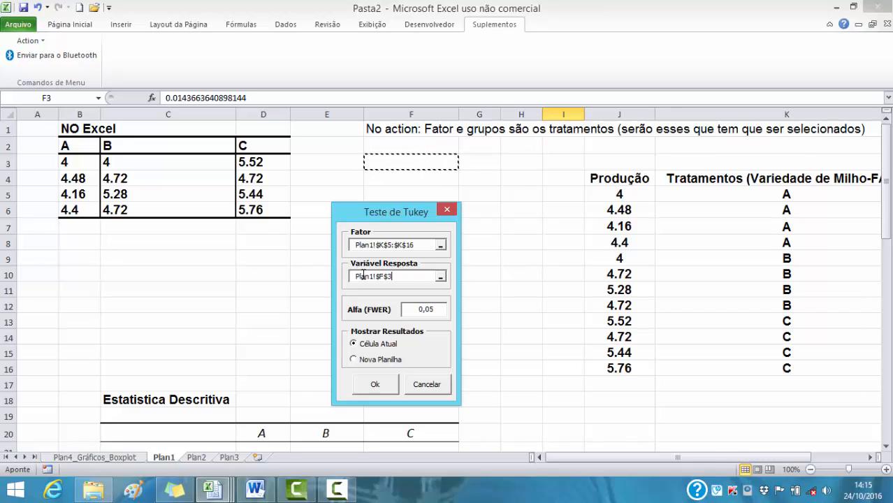
pyautogui.doubleClick(364, 276)
pyautogui.press('BackSpace')
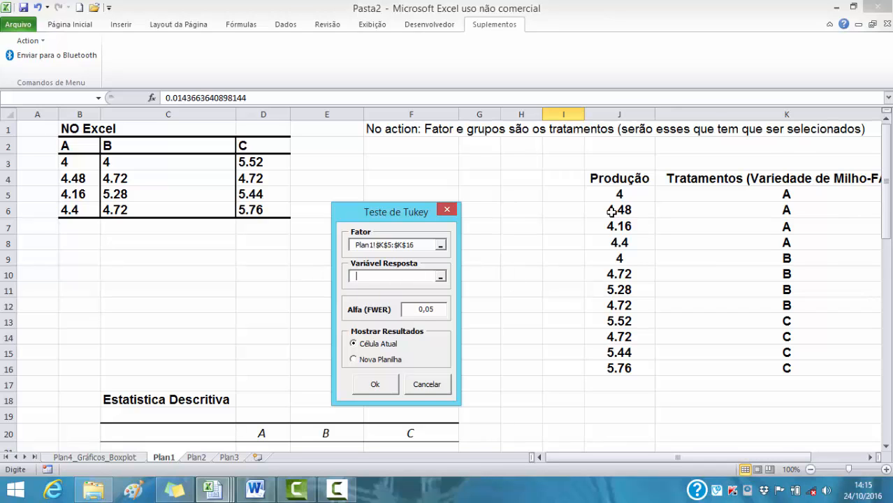
pyautogui.moveTo(611, 196); pyautogui.dragTo(612, 368)
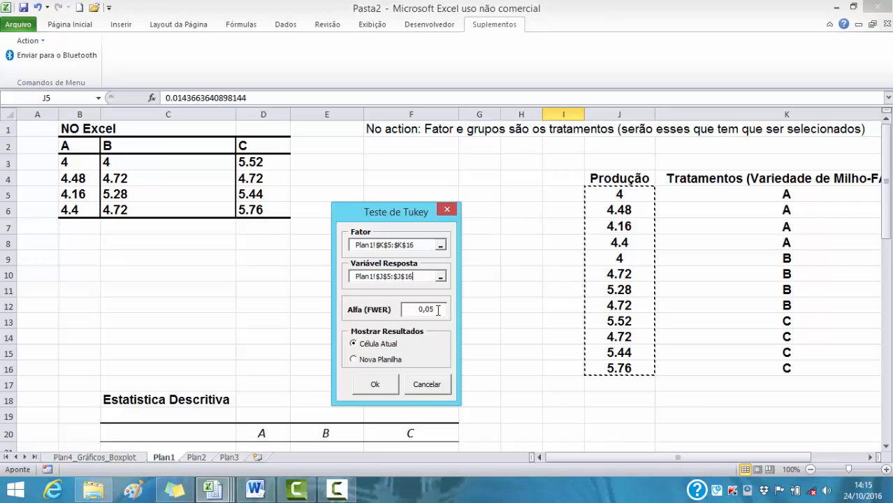
# Step: Run the Tukey test with its results on a new worksheet, ignoring the reported errors
pyautogui.click(355, 361)
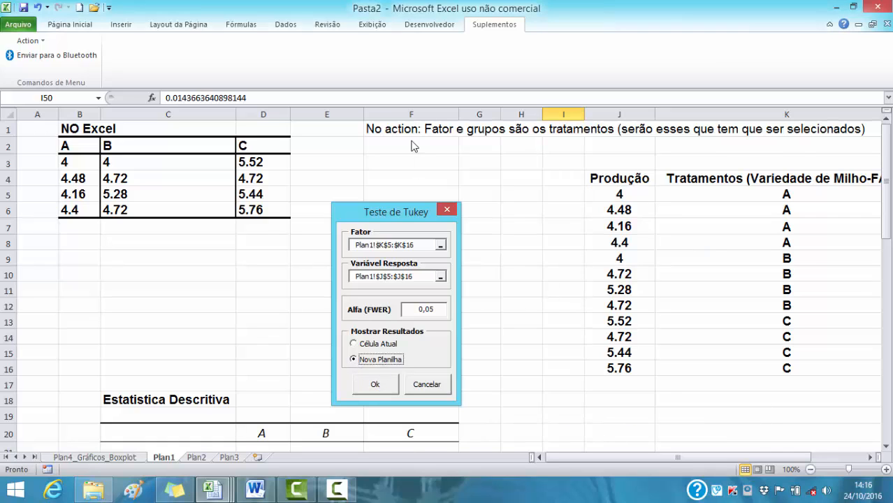
pyautogui.click(381, 389)
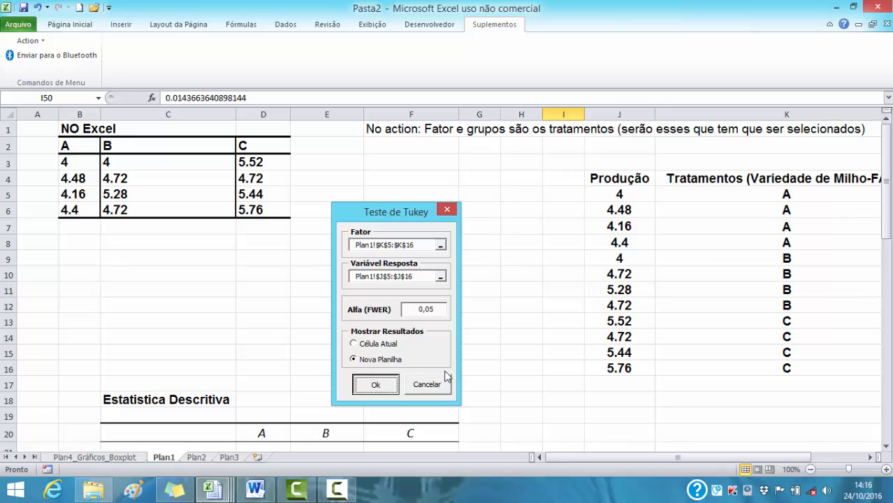
pyautogui.press('Return')
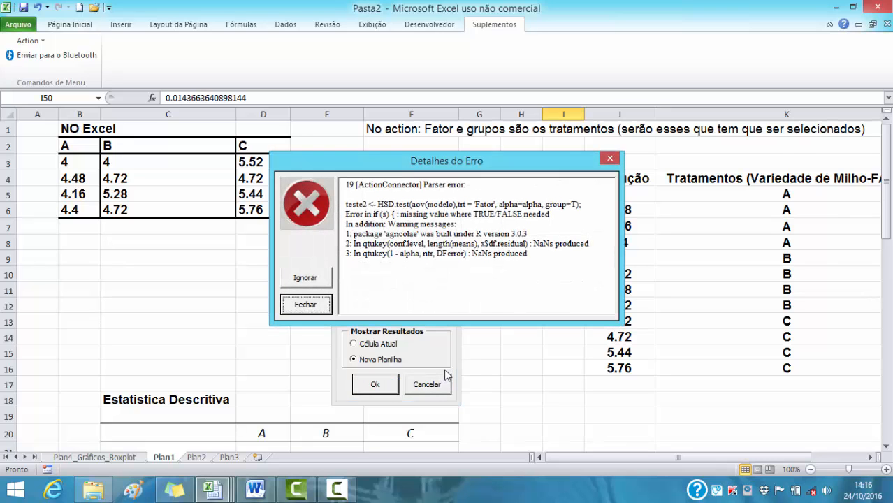
pyautogui.click(305, 278)
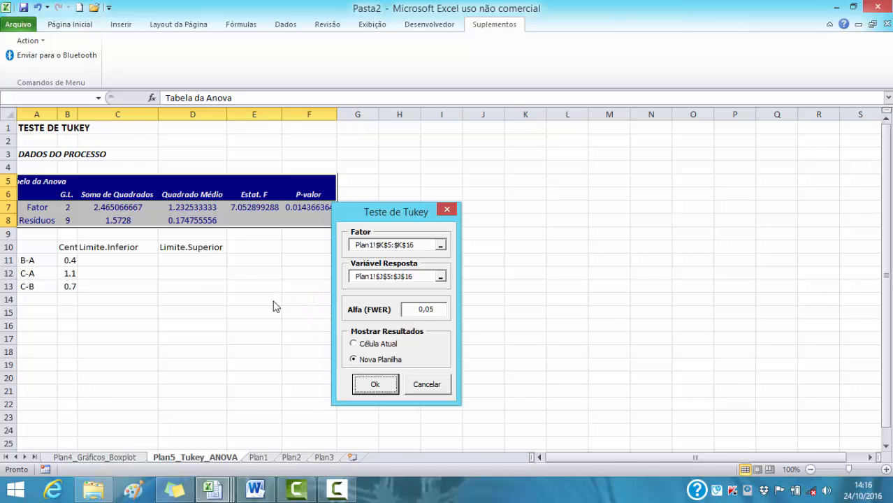
pyautogui.click(298, 284)
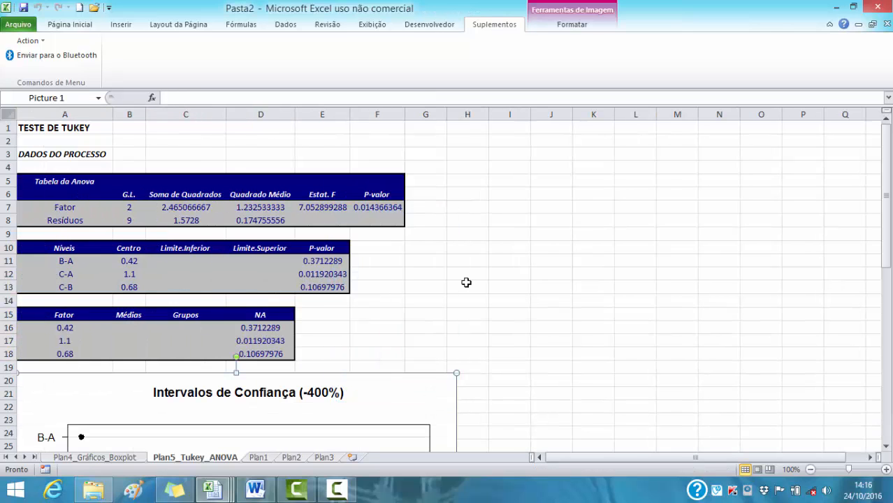
# Step: On Plan1, enter the note "variável resposta são as produções - números" in cell F3
pyautogui.click(248, 459)
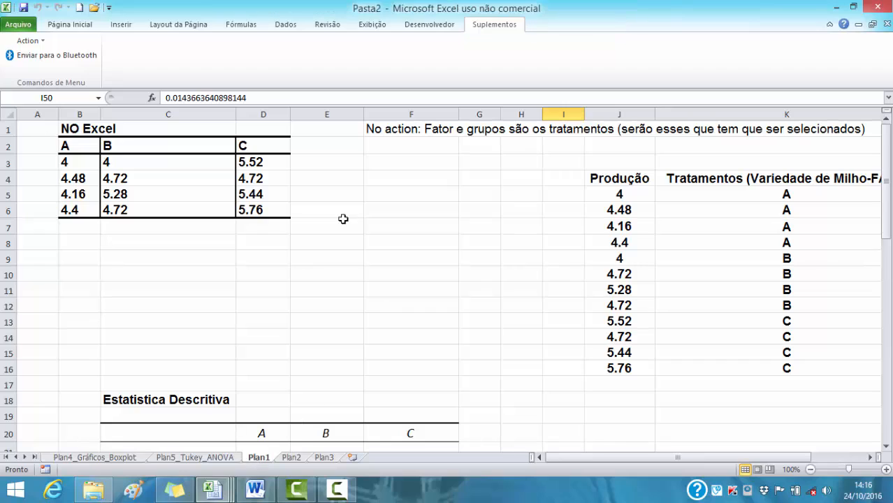
pyautogui.click(391, 163)
pyautogui.write('vari')
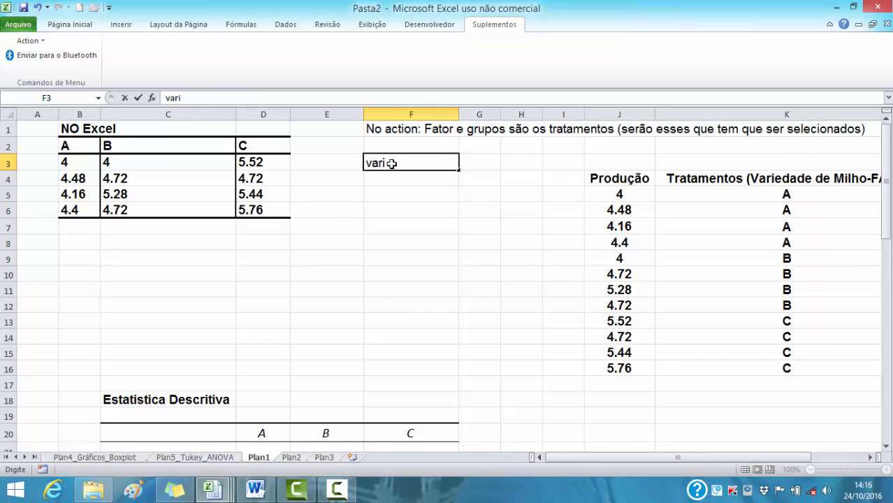
pyautogui.write('ável resposta')
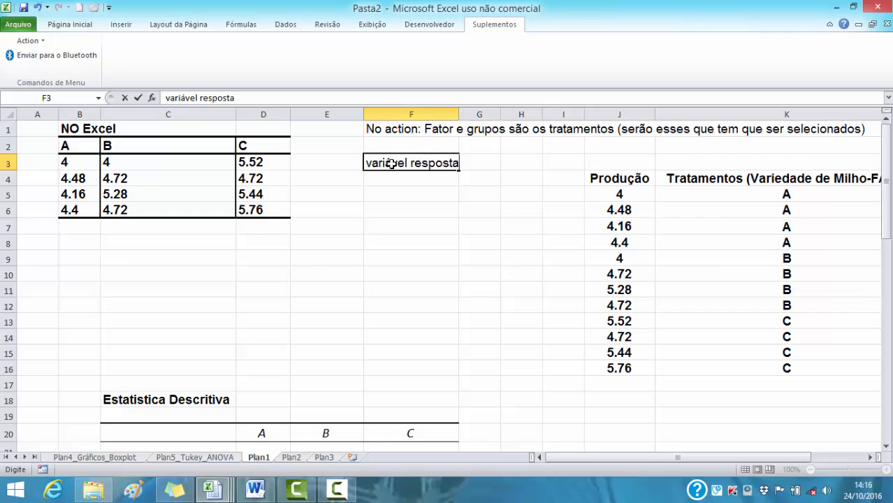
pyautogui.write(' são as produç~eo')
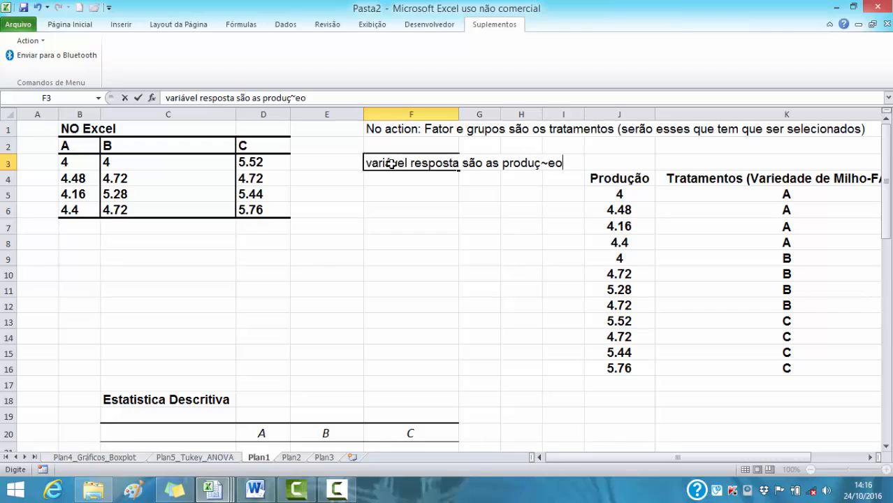
pyautogui.write('s')
pyautogui.press('BackSpace')
pyautogui.press('BackSpace')
pyautogui.press('BackSpace')
pyautogui.press('BackSpace')
pyautogui.write('ões - números')
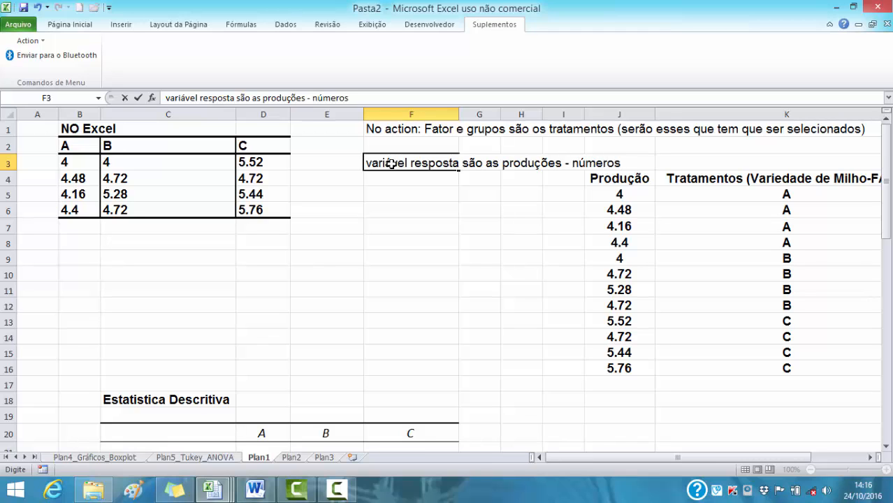
# Step: On the Plan5_Tukey_ANOVA sheet, annotate the B-A comparison with ">0,05" in F11 and "não tem diferença" in G11
pyautogui.click(201, 458)
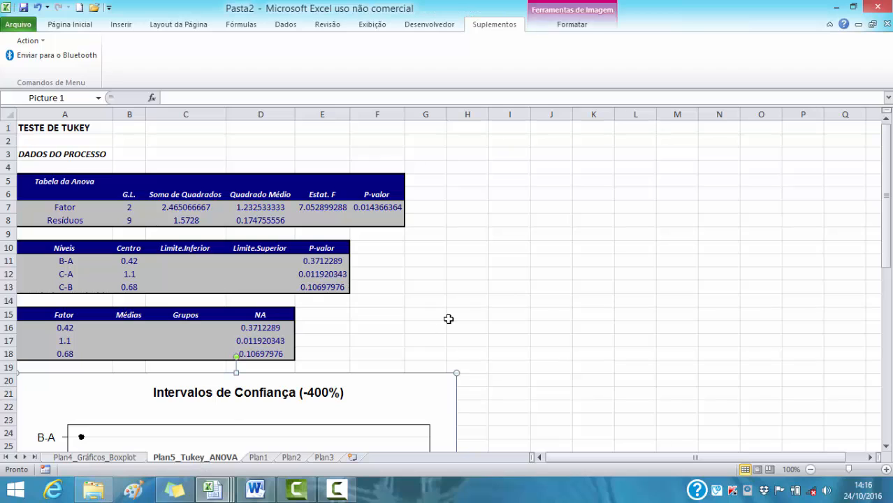
pyautogui.scroll(-1, 468, 315)
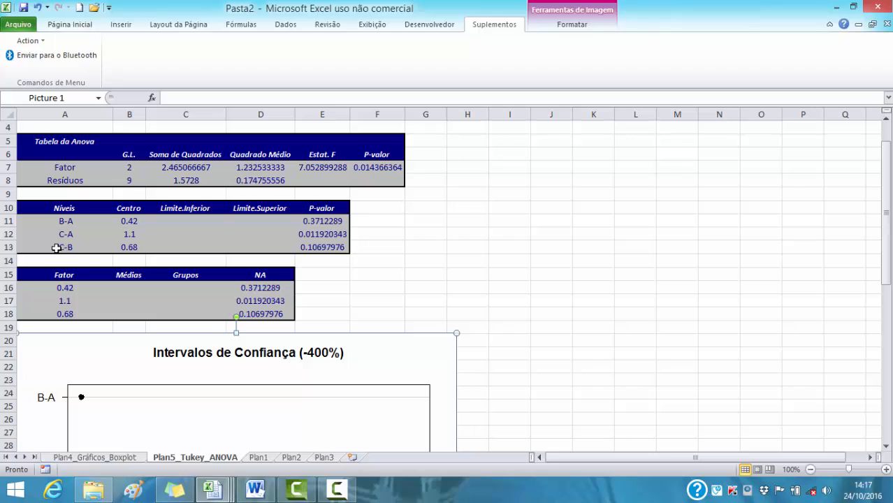
pyautogui.click(325, 224)
pyautogui.moveTo(325, 225); pyautogui.dragTo(325, 247)
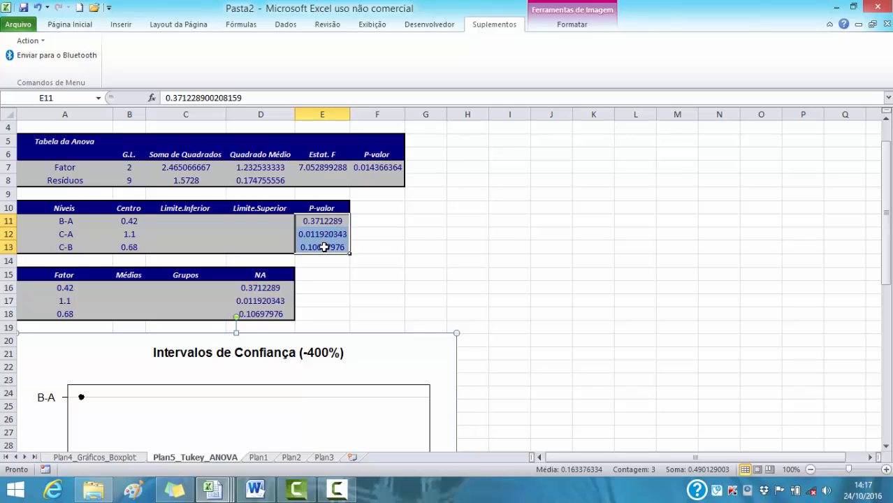
pyautogui.click(378, 222)
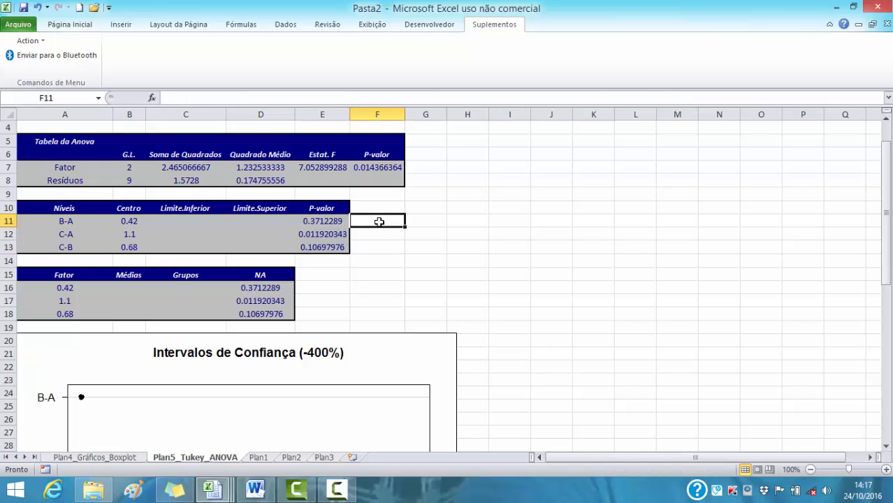
pyautogui.write('>0,')
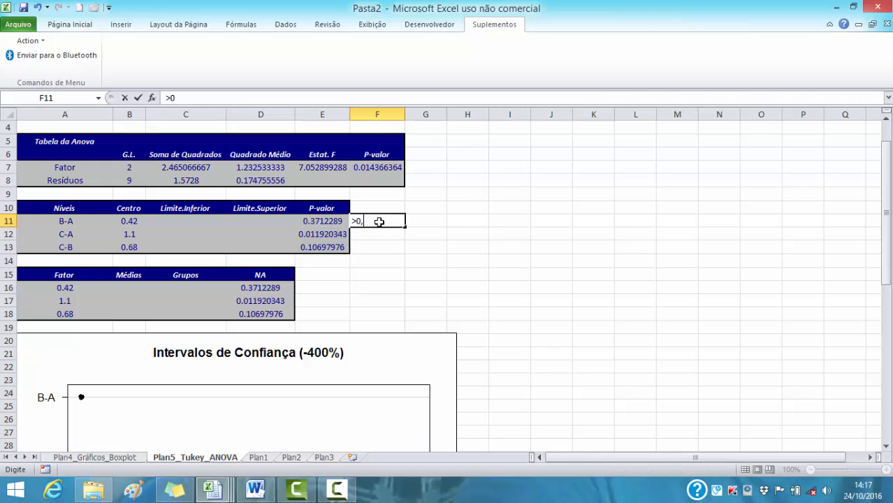
pyautogui.write('05')
pyautogui.click(420, 269)
pyautogui.click(421, 221)
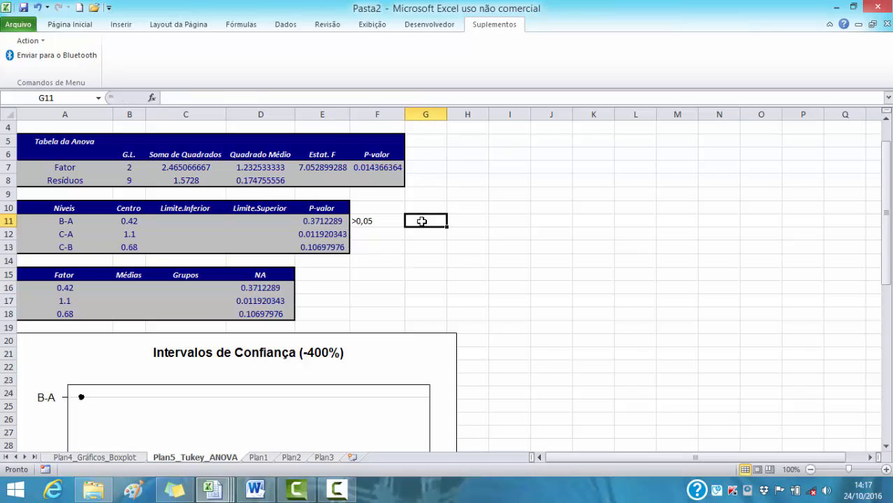
pyautogui.write('não tem diferença')
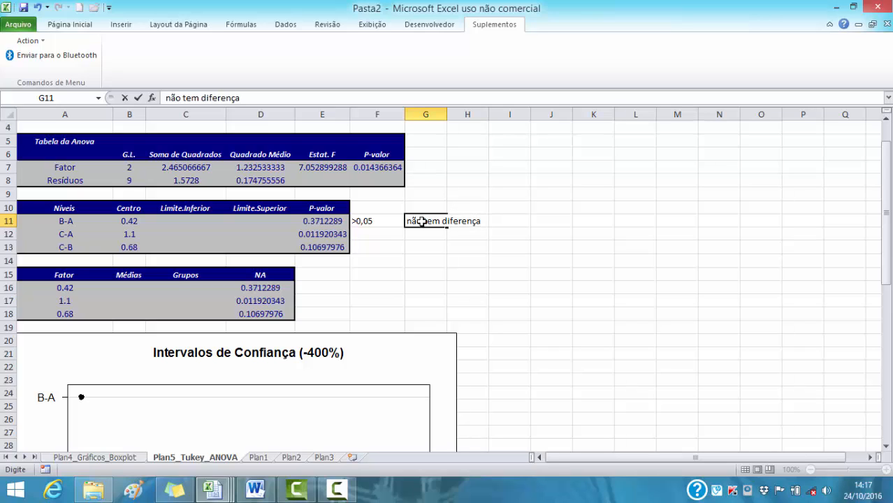
pyautogui.press('Return')
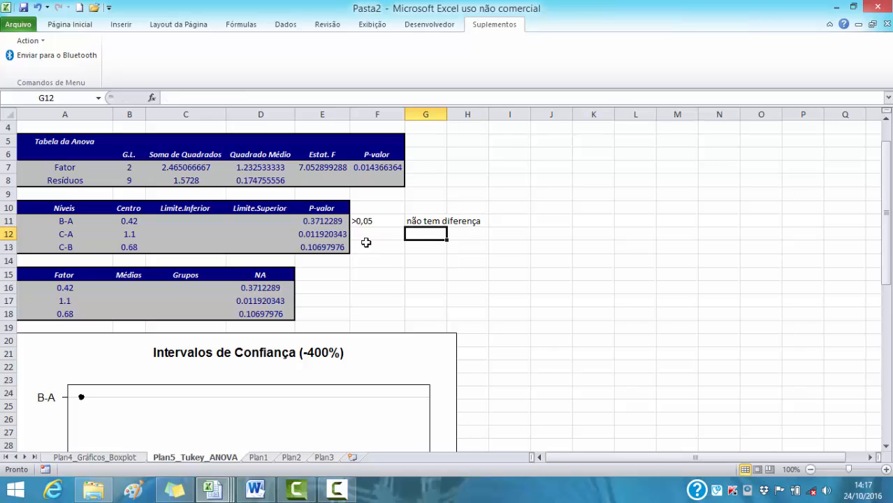
# Step: Annotate the C-A comparison with "<0,05" in F12 and "tem diferença" in G12
pyautogui.click(361, 238)
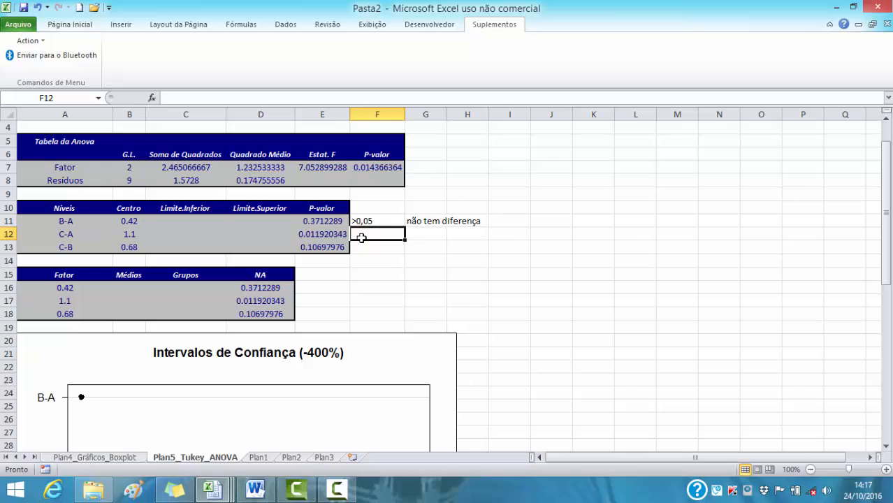
pyautogui.write('<0,05')
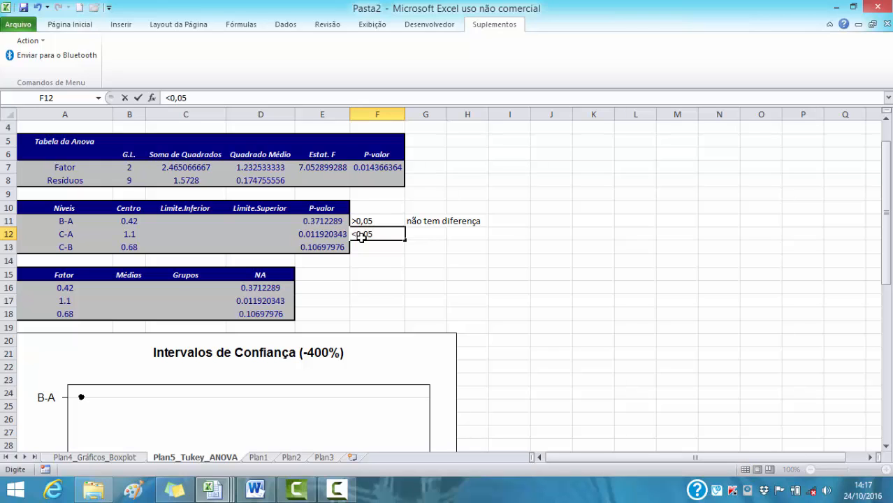
pyautogui.click(434, 238)
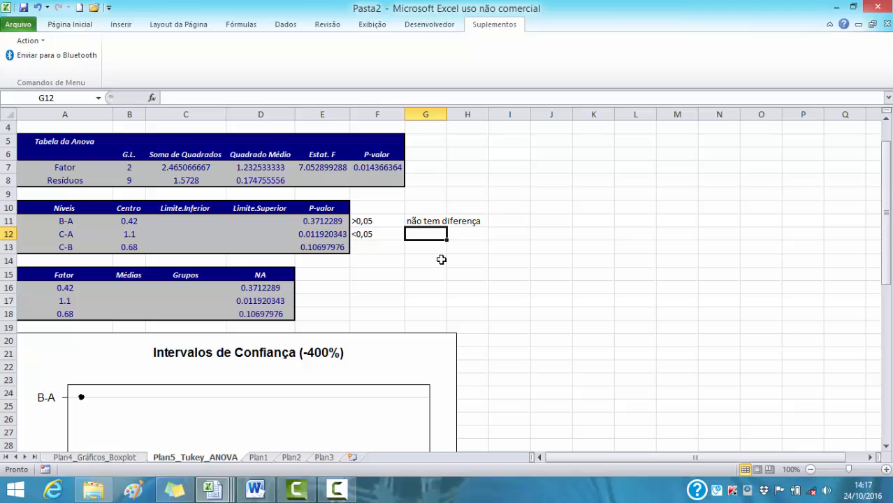
pyautogui.write('tem')
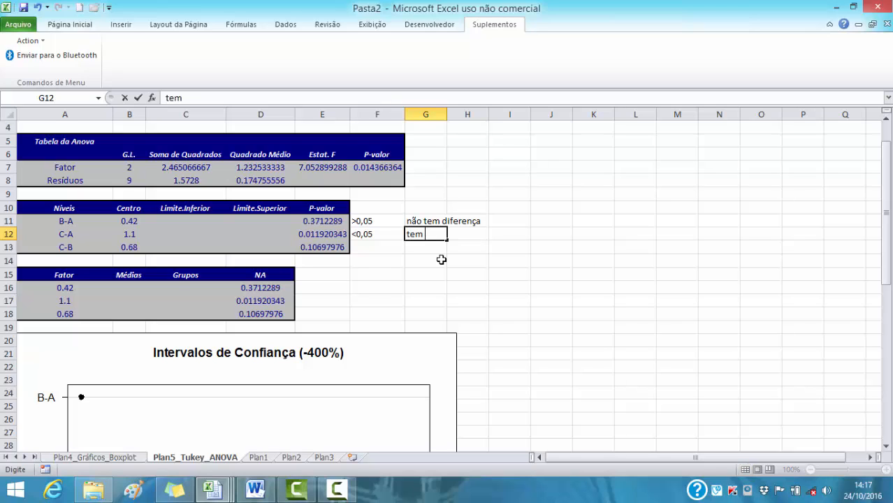
pyautogui.write(' diferença')
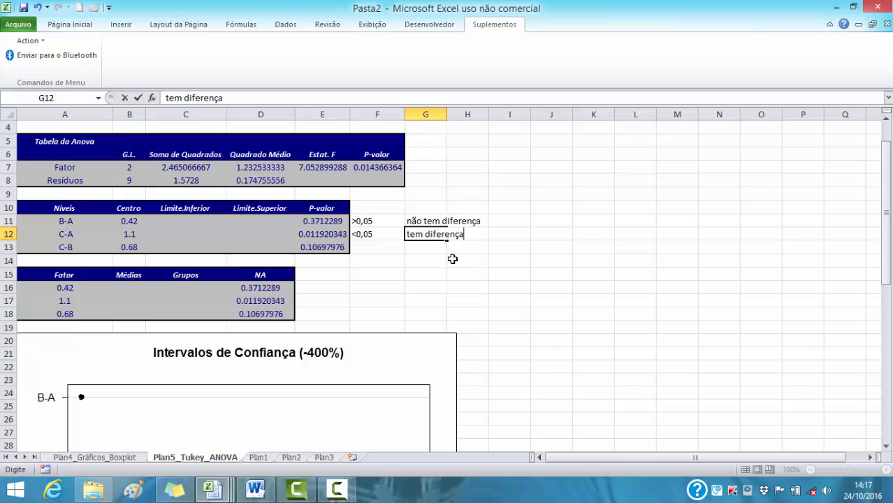
# Step: Annotate the C-B comparison with ">0,05" in F13 and "não tem diferença" in G13
pyautogui.click(357, 248)
pyautogui.write('>')
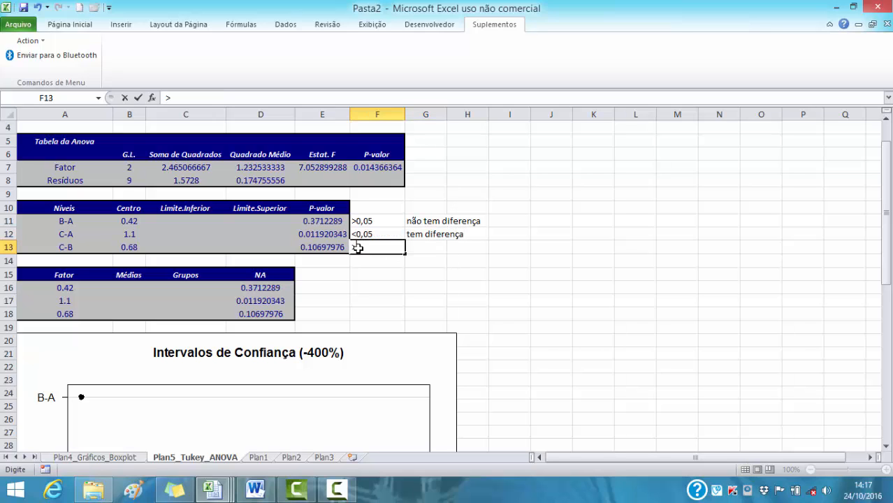
pyautogui.write('0,05')
pyautogui.click(418, 250)
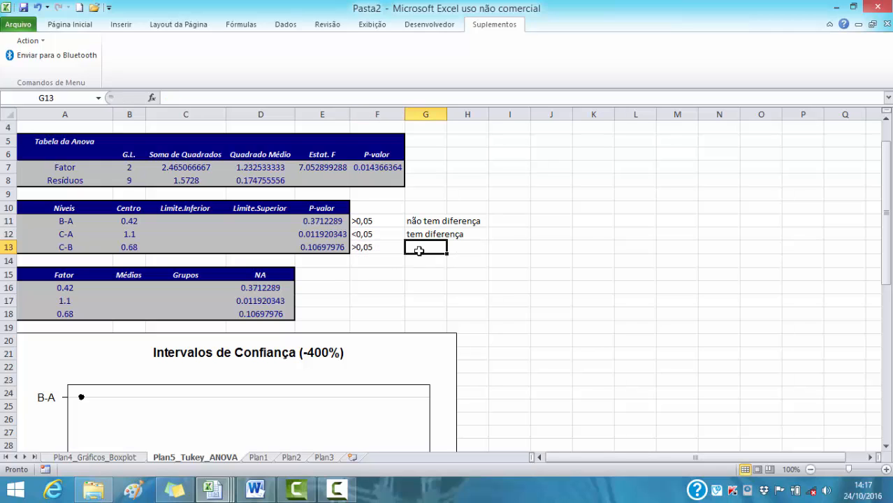
pyautogui.write('não t')
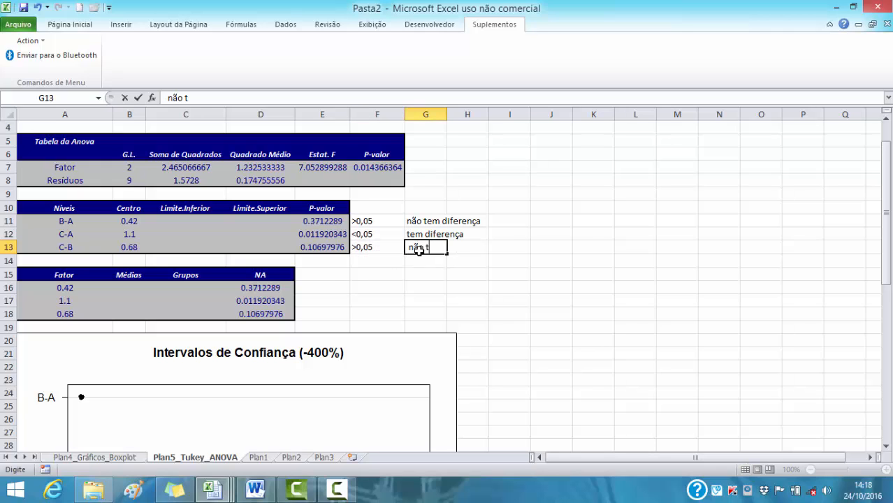
pyautogui.write('em diferen')
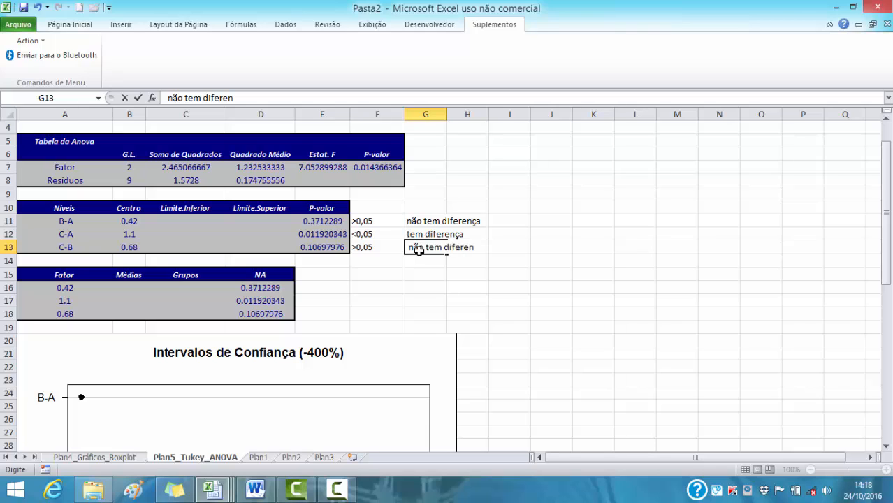
pyautogui.write('ça')
pyautogui.scroll(-8, 358, 373)
pyautogui.scroll(9, 362, 346)
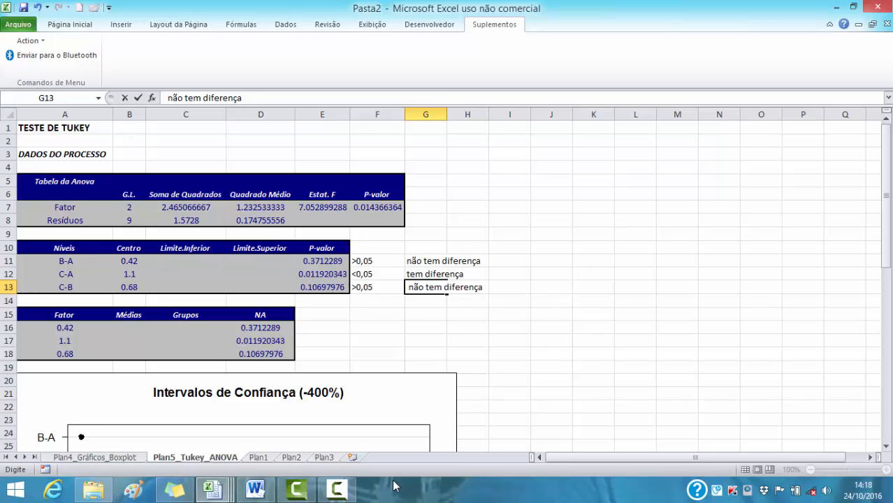
pyautogui.moveTo(237, 496)
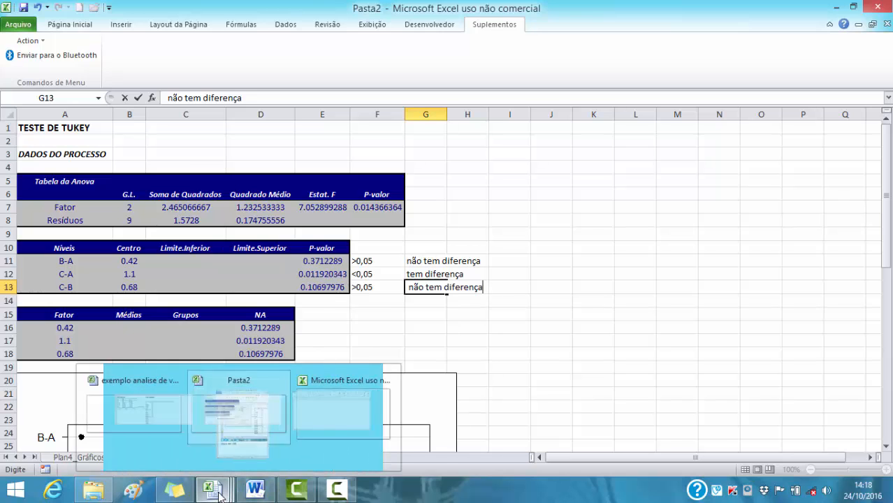
pyautogui.click(551, 381)
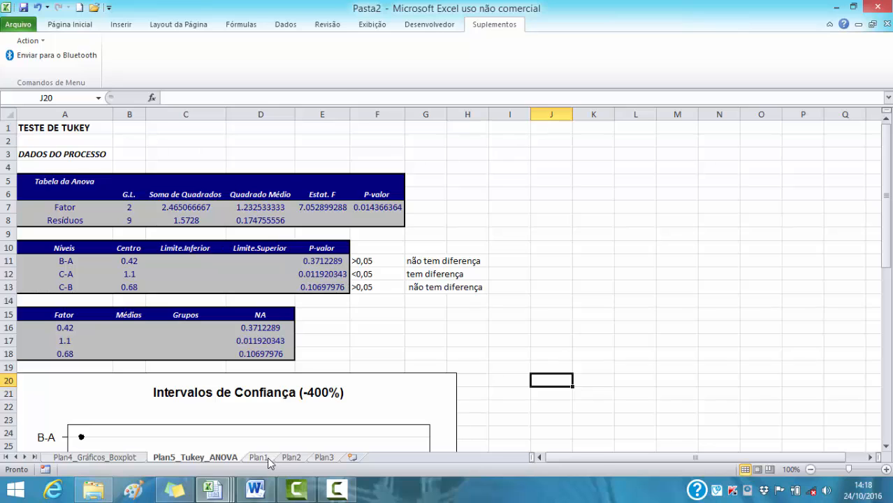
# Step: Copy the Média row C22:F22 from Plan1's descriptive statistics and paste it at J7 on the Plan5_Tukey_ANOVA sheet
pyautogui.click(267, 457)
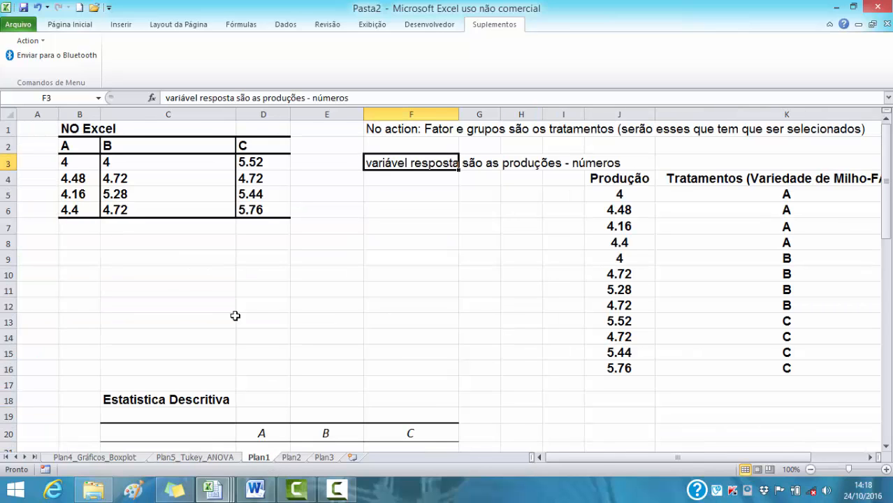
pyautogui.scroll(-4, 238, 315)
pyautogui.click(149, 276)
pyautogui.moveTo(149, 277); pyautogui.dragTo(395, 272)
pyautogui.rightClick(396, 274)
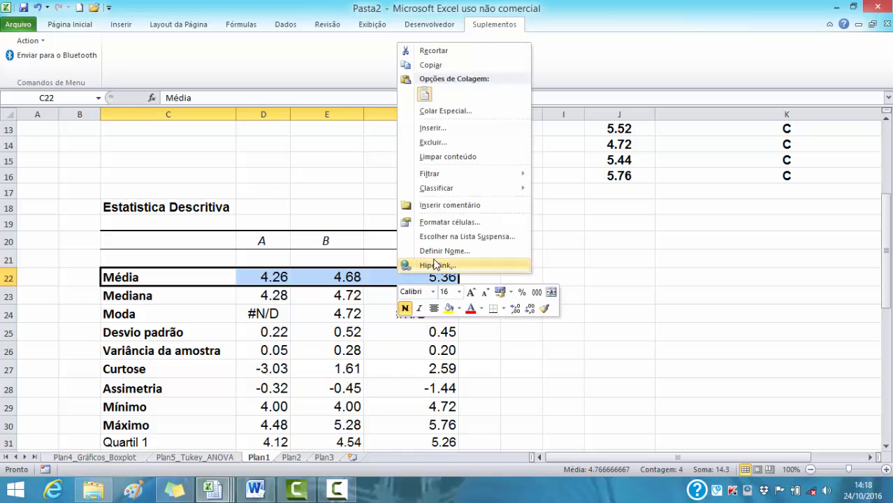
pyautogui.click(429, 67)
pyautogui.click(209, 458)
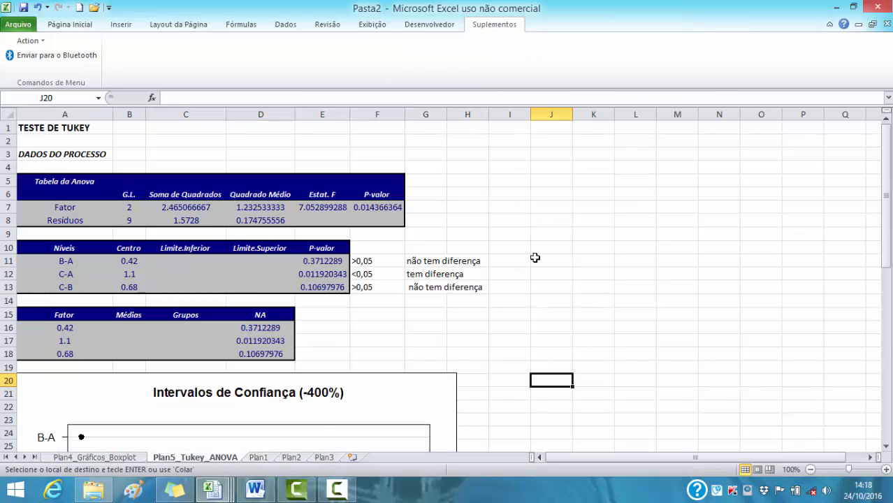
pyautogui.click(543, 204)
pyautogui.click(70, 24)
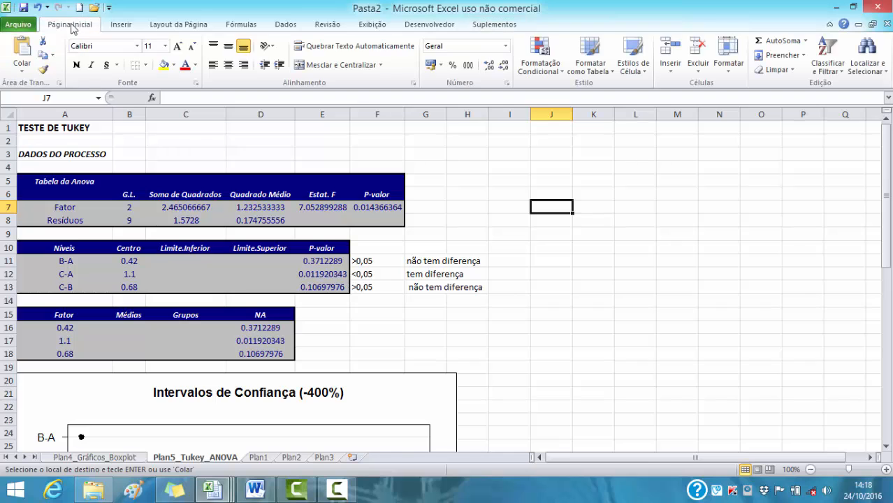
pyautogui.click(21, 52)
pyautogui.click(676, 302)
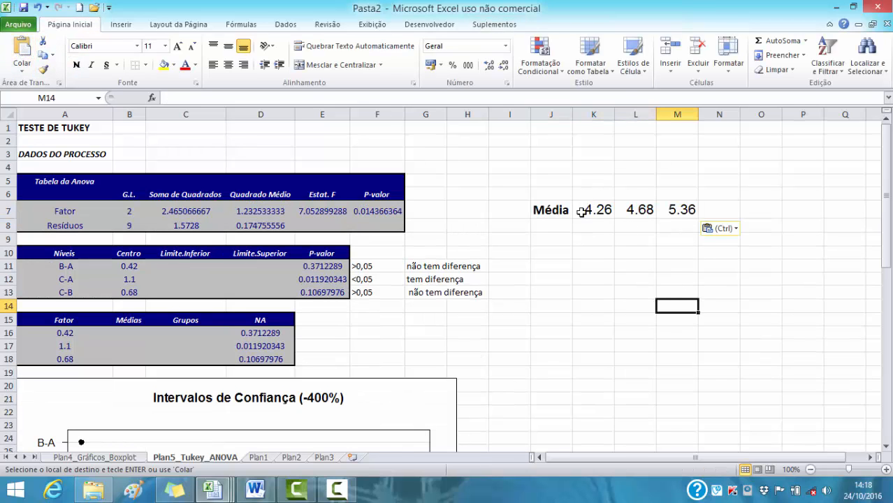
# Step: Rearrange the pasted means into a column, moving the Média heading to K6, 4.68 to K8 and 5.36 to K9
pyautogui.click(557, 213)
pyautogui.moveTo(557, 221); pyautogui.dragTo(593, 200)
pyautogui.click(631, 212)
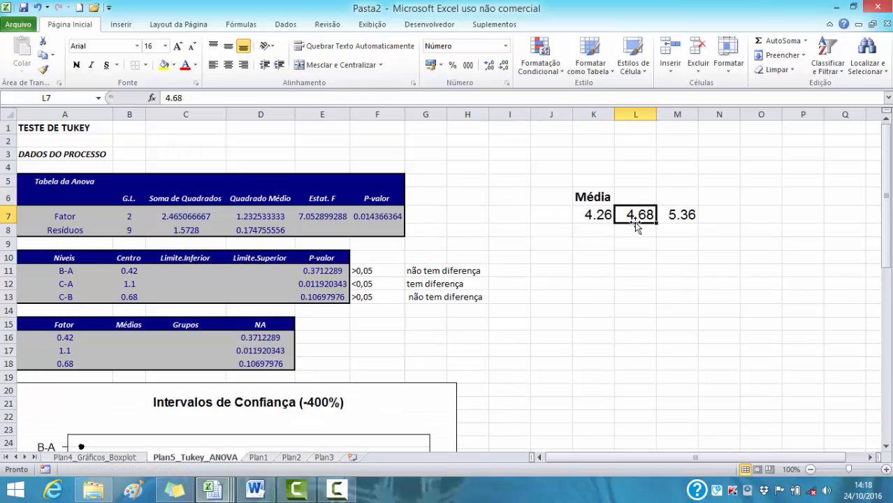
pyautogui.moveTo(633, 224); pyautogui.dragTo(624, 244)
pyautogui.click(683, 214)
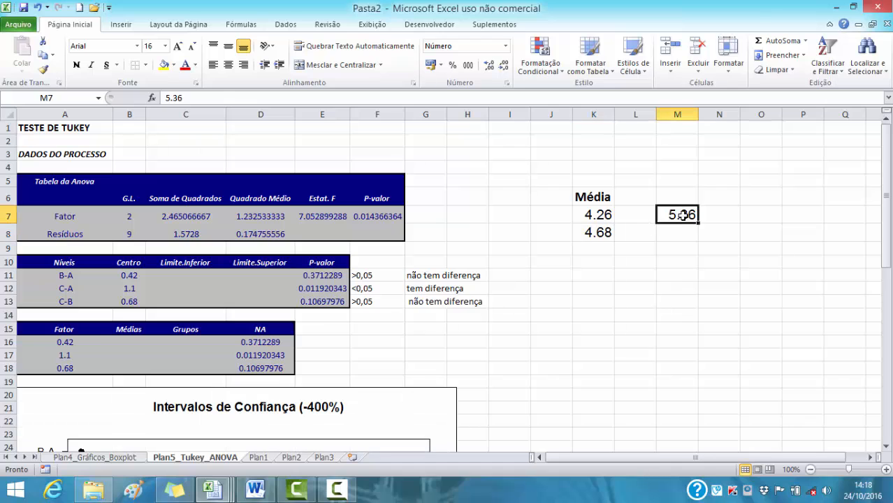
pyautogui.moveTo(684, 225); pyautogui.dragTo(596, 250)
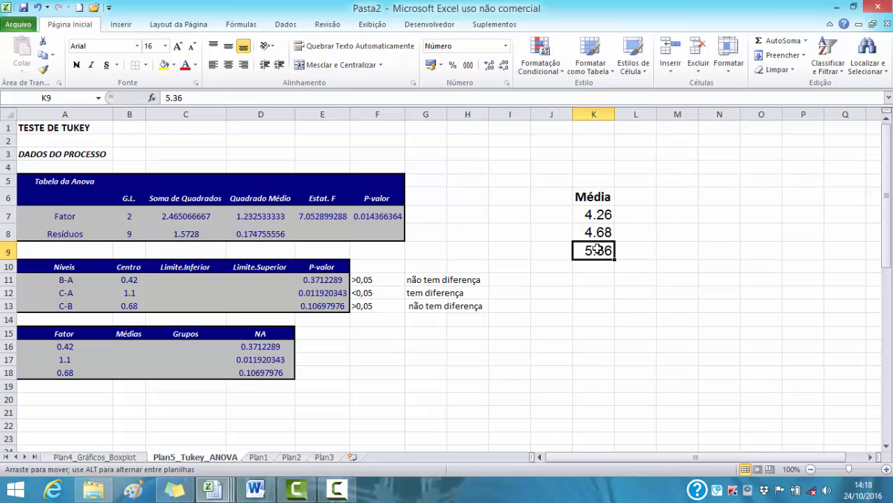
# Step: Label the three means with the variety letters A, B and C in cells J7 to J9
pyautogui.click(568, 216)
pyautogui.write('A')
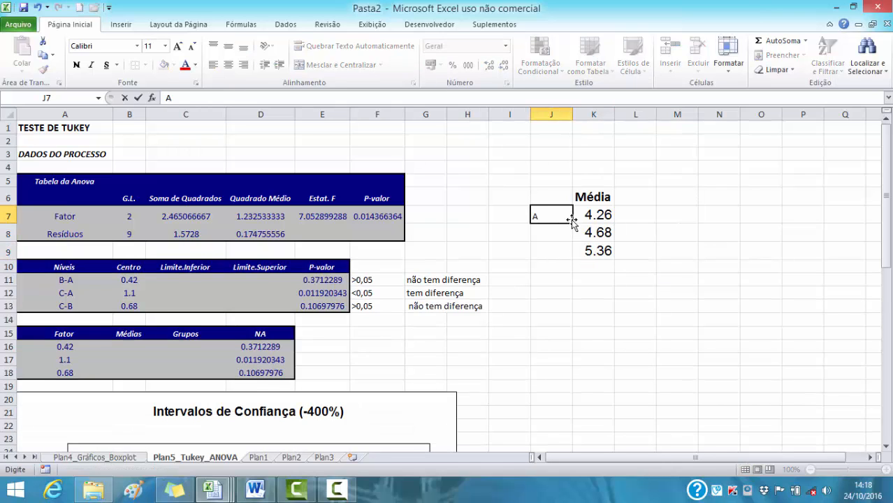
pyautogui.click(534, 233)
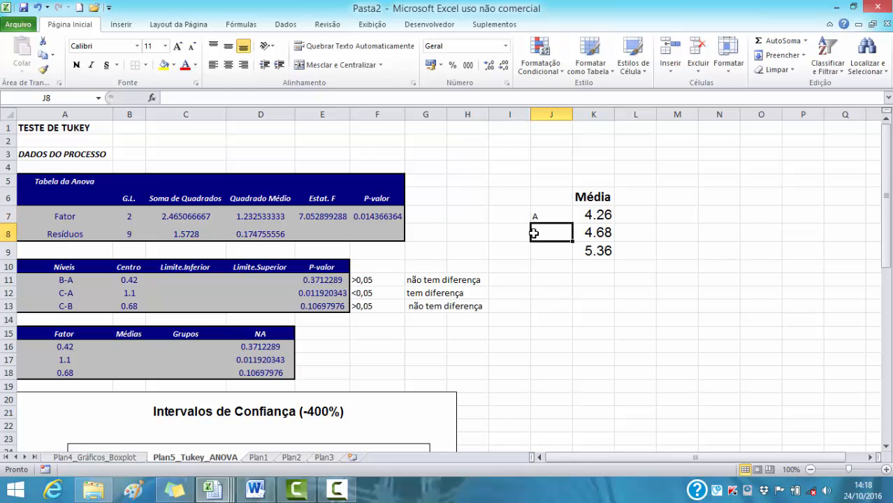
pyautogui.write('B')
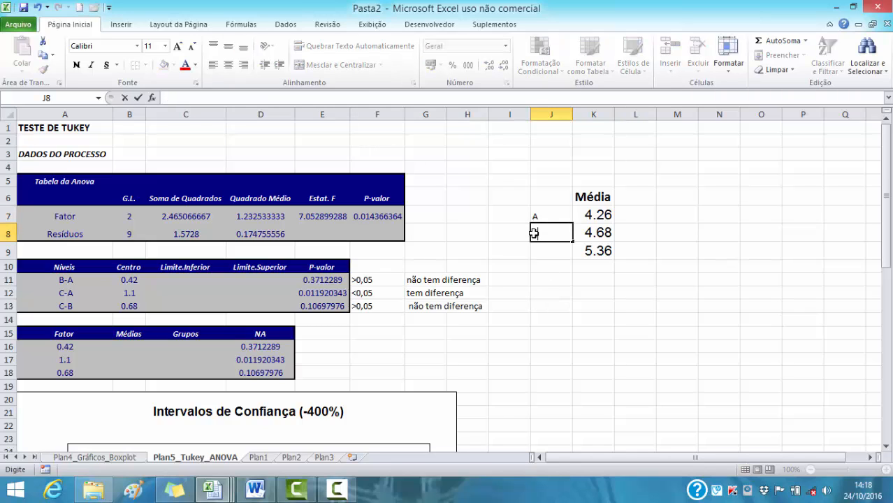
pyautogui.press('Return')
pyautogui.write('C')
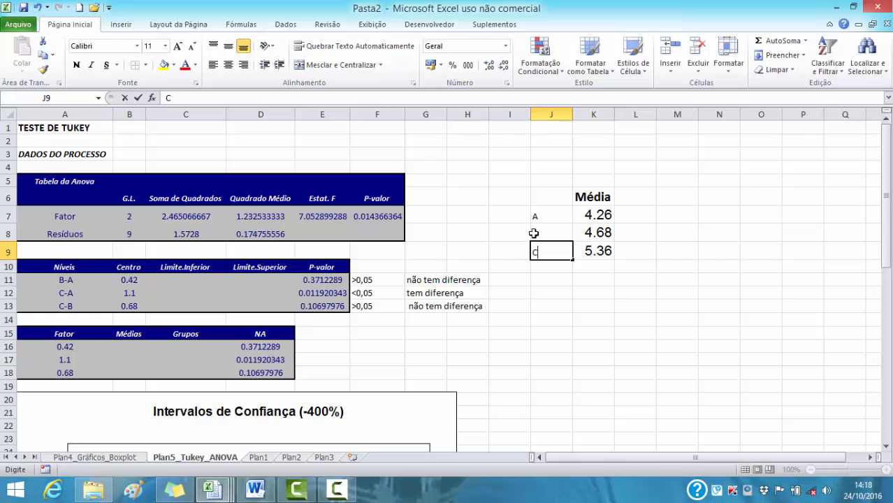
pyautogui.click(582, 309)
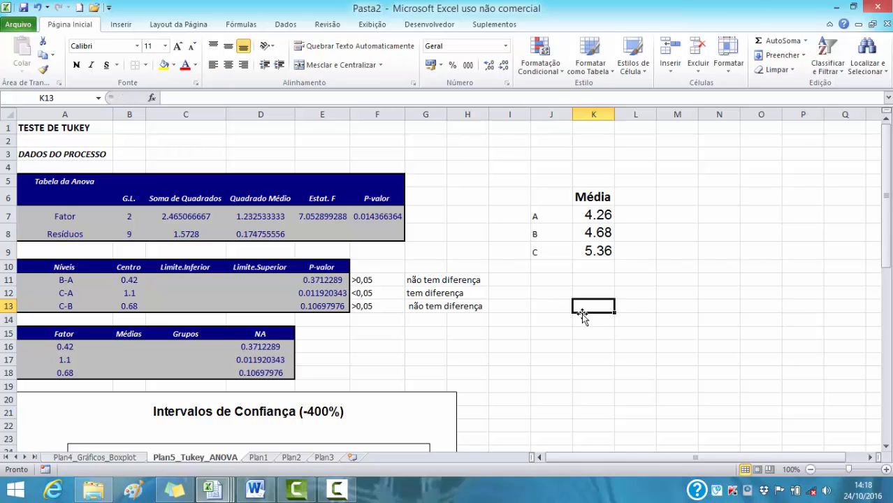
# Step: Widen column K slightly and centre the Média heading and its three values in K6:K9
pyautogui.click(597, 215)
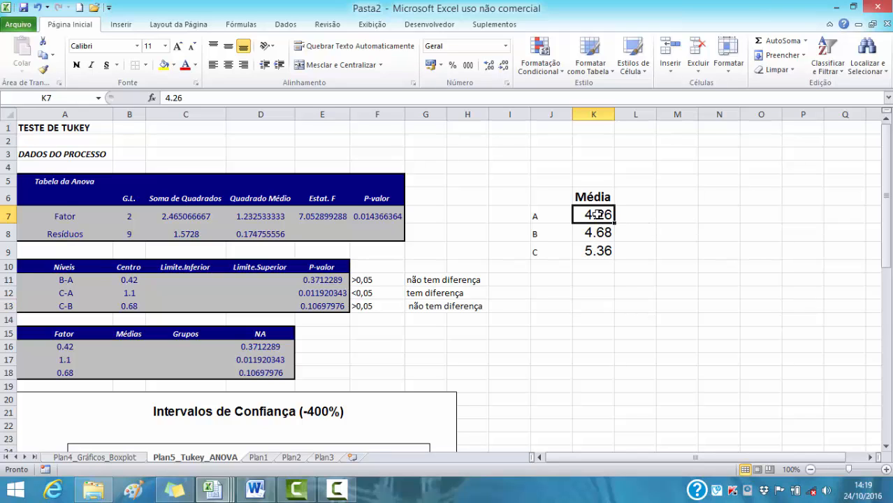
pyautogui.moveTo(616, 113); pyautogui.dragTo(630, 114)
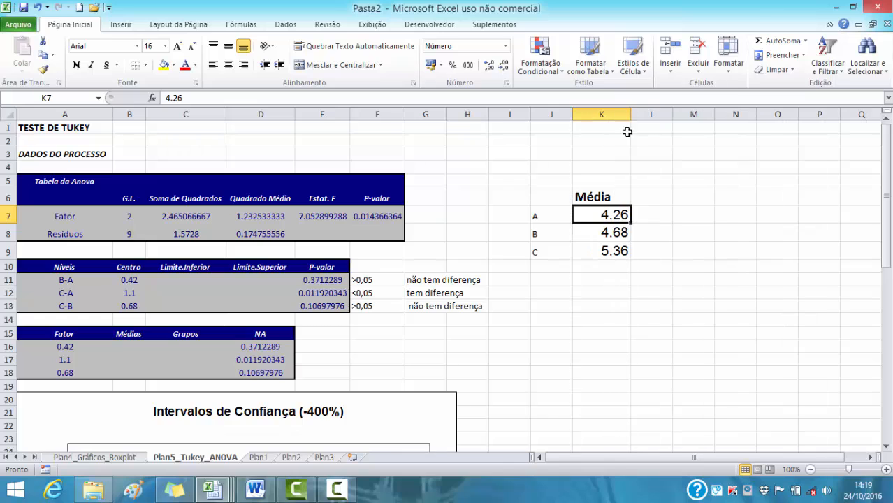
pyautogui.click(228, 64)
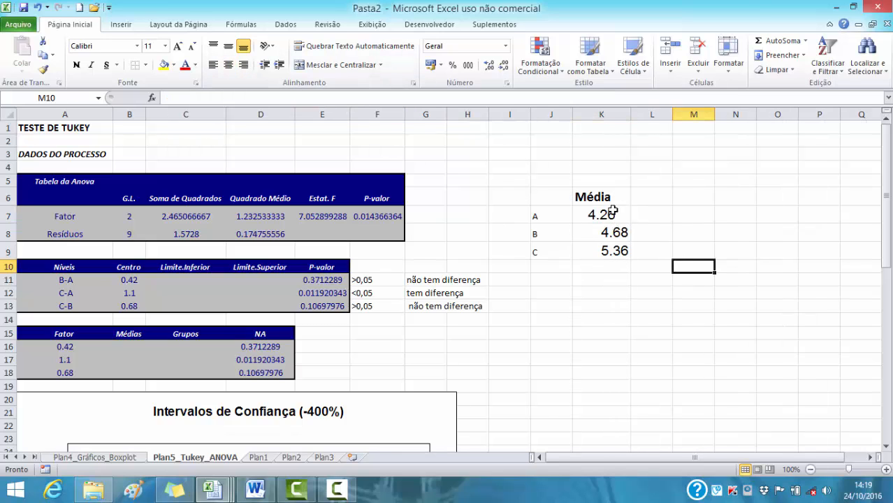
pyautogui.moveTo(601, 198); pyautogui.dragTo(600, 248)
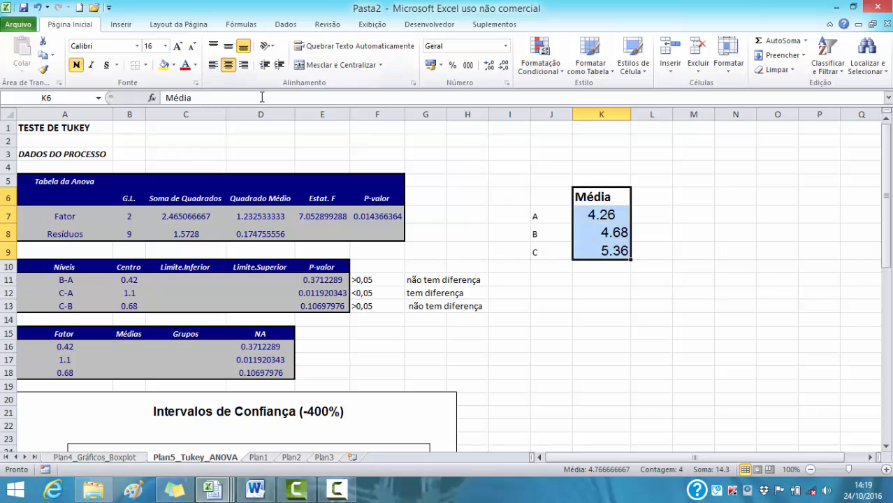
pyautogui.click(228, 64)
# Step: Enter the heading "Variedade" in J6 above the variety letters
pyautogui.click(544, 199)
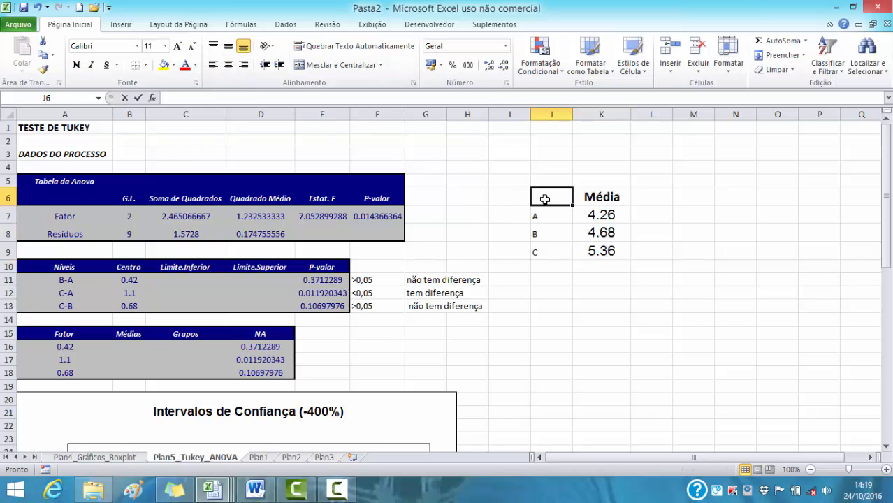
pyautogui.write('Tr')
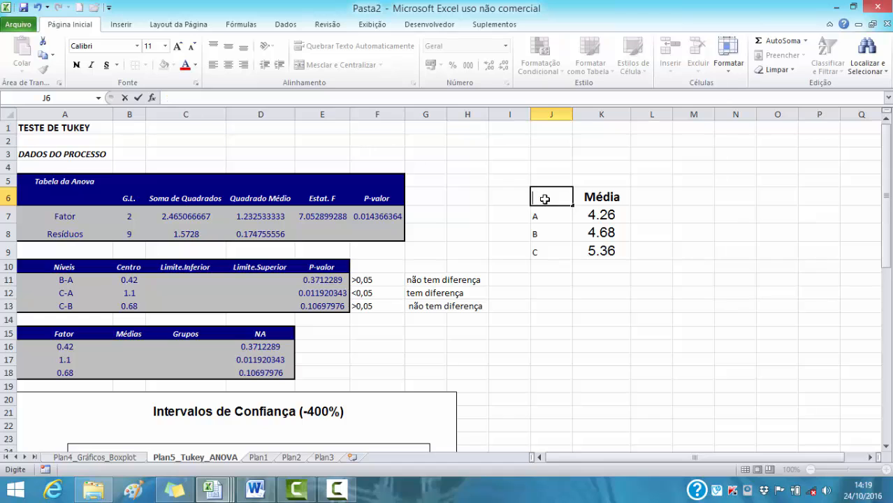
pyautogui.write('riedade')
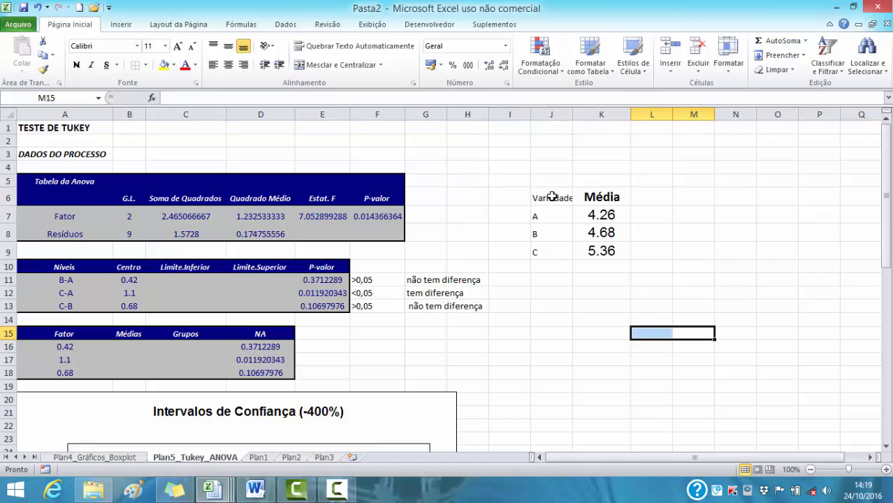
# Step: Format the table J6:K9 in bold at font size 16 and widen columns J and K to fit
pyautogui.moveTo(552, 198); pyautogui.dragTo(589, 246)
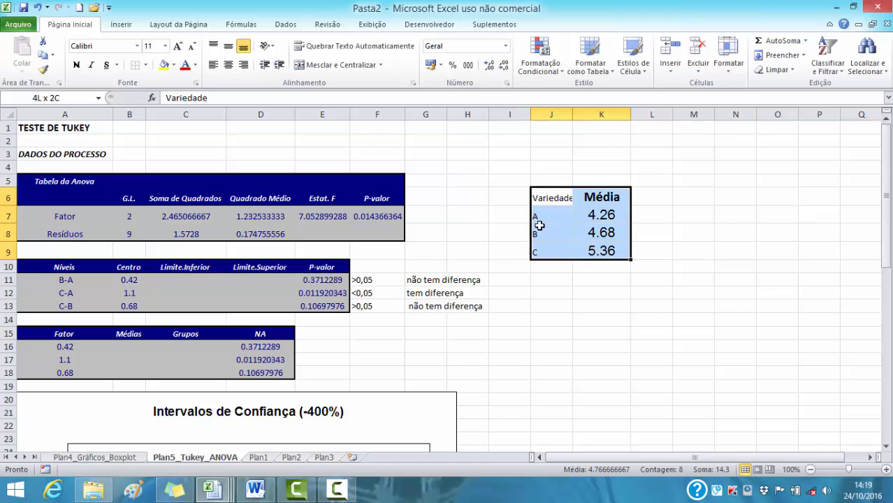
pyautogui.click(165, 46)
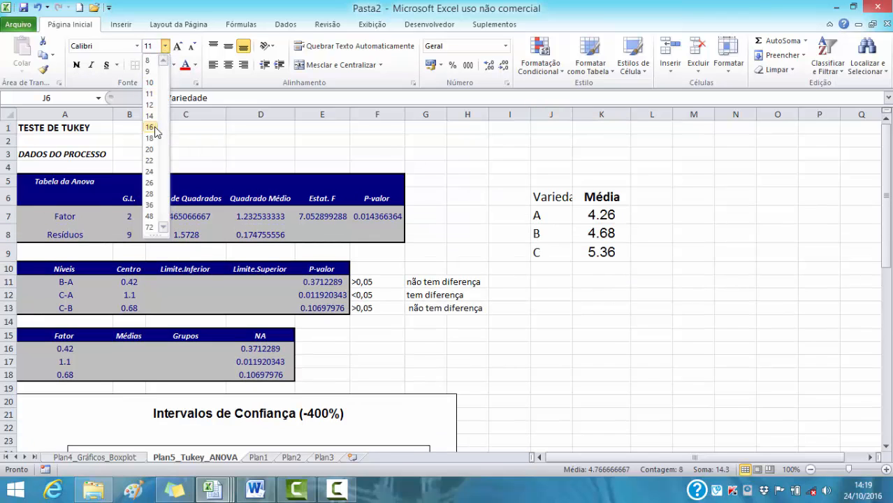
pyautogui.click(149, 127)
pyautogui.click(77, 64)
pyautogui.moveTo(571, 114); pyautogui.dragTo(599, 114)
pyautogui.moveTo(658, 114); pyautogui.dragTo(668, 114)
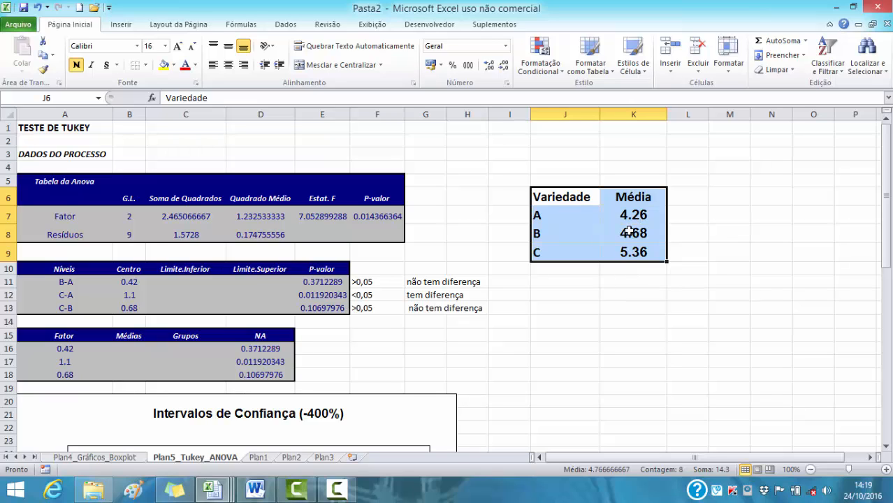
# Step: Append the group letter "a" to the means of varieties A and B, giving 4.26a in K7 and 4.68a in K8
pyautogui.click(633, 216)
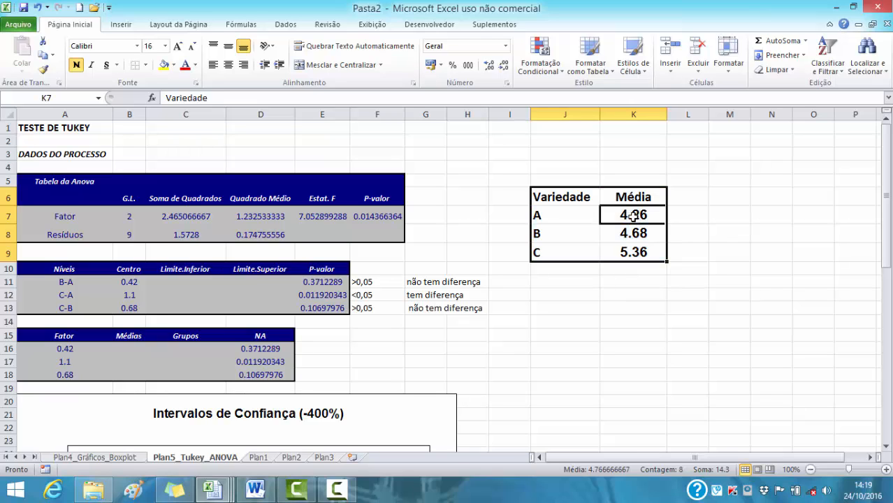
pyautogui.click(187, 98)
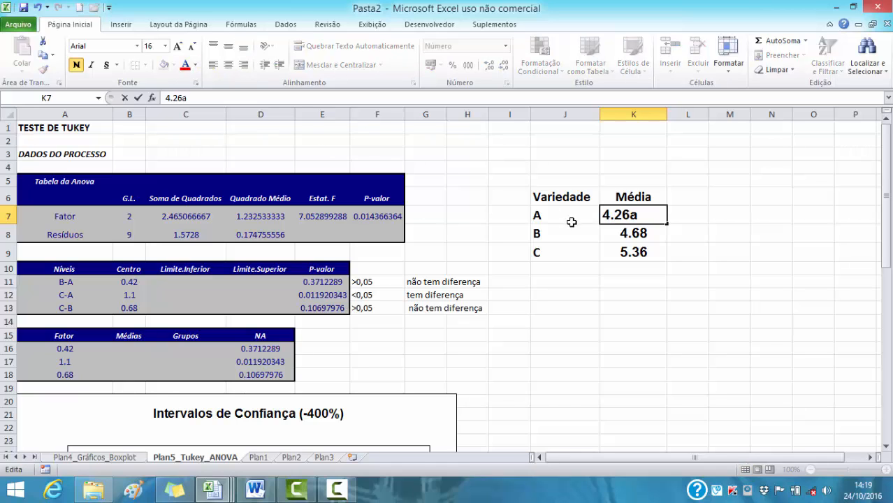
pyautogui.click(646, 231)
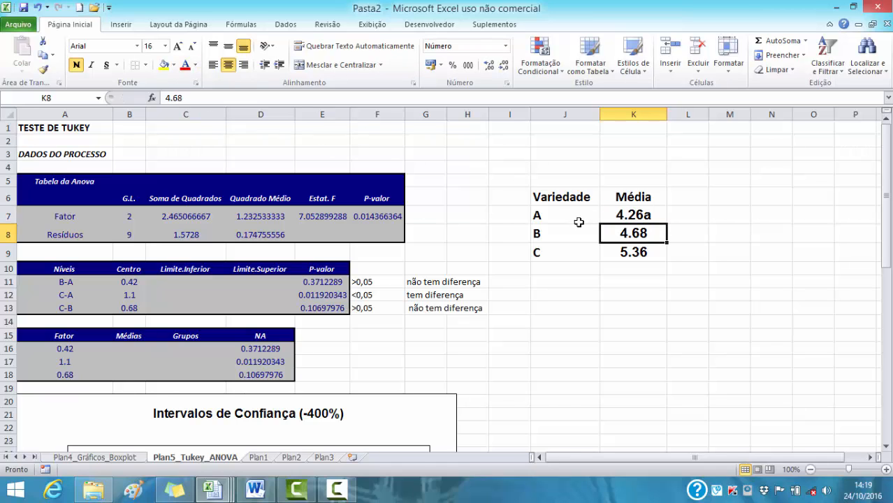
pyautogui.click(185, 98)
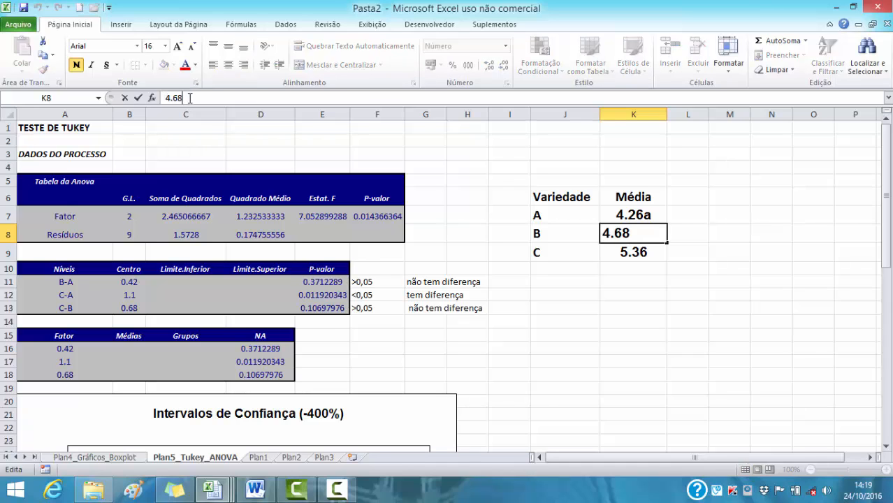
pyautogui.write('a')
pyautogui.click(587, 343)
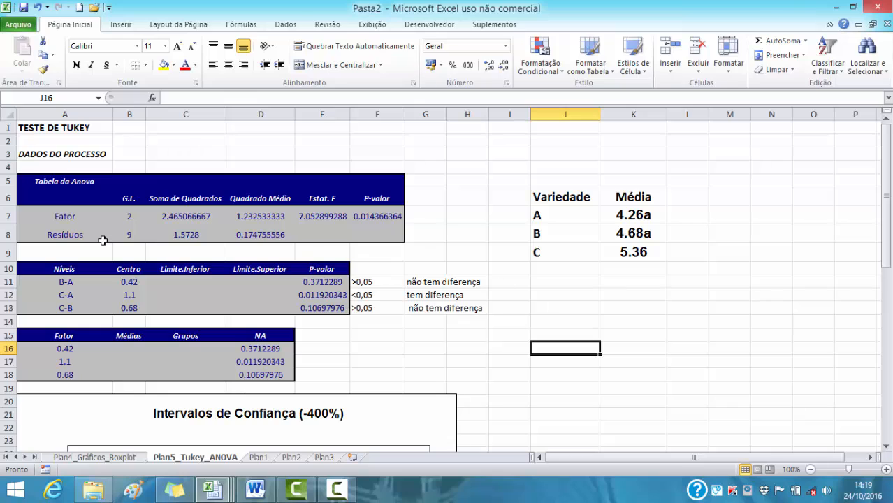
# Step: Append the group letter "b" to variety C's mean in K9, giving 5.36b
pyautogui.click(631, 253)
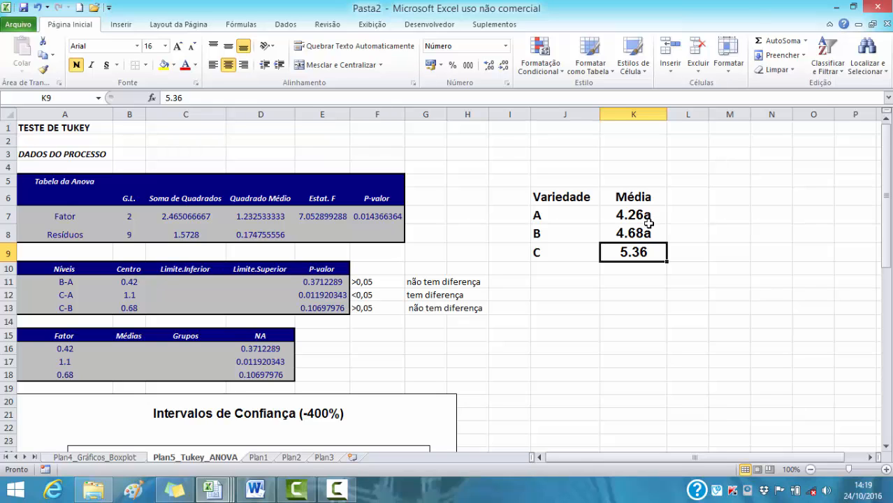
pyautogui.click(192, 97)
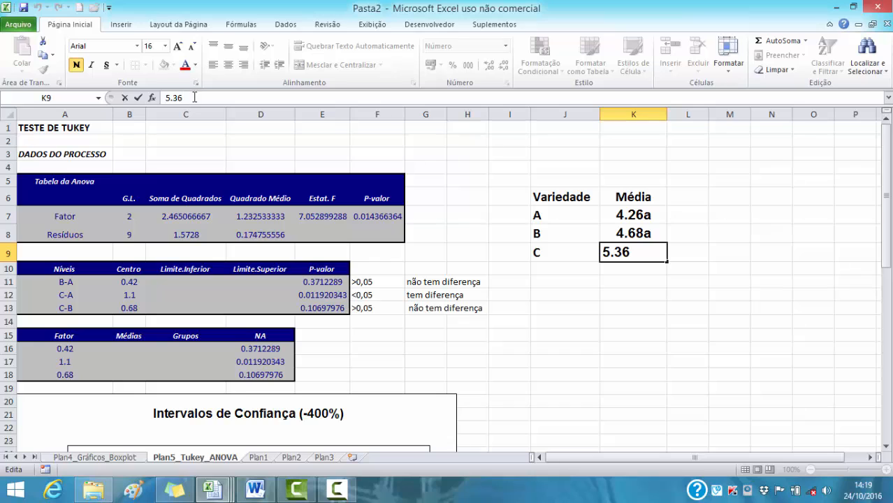
pyautogui.write('b')
pyautogui.click(636, 373)
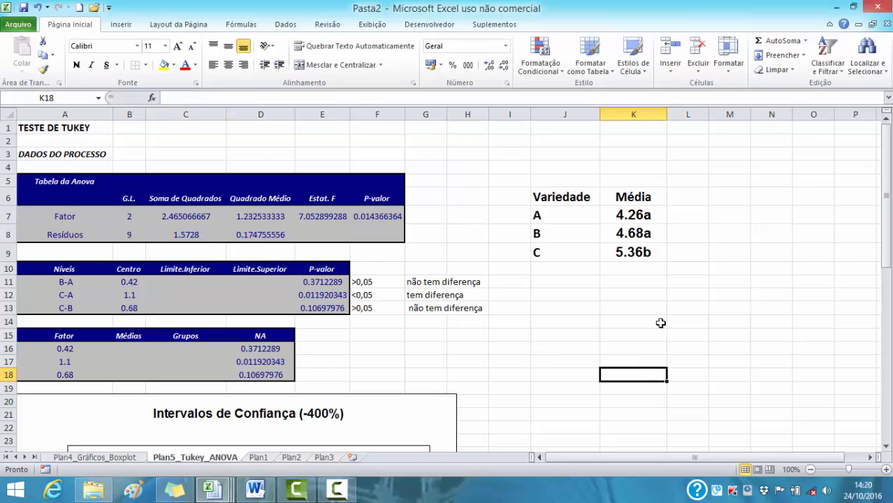
# Step: Format the letter "a" after 4.26 in K7 as superscript (Sobrescrito)
pyautogui.click(632, 215)
pyautogui.click(186, 97)
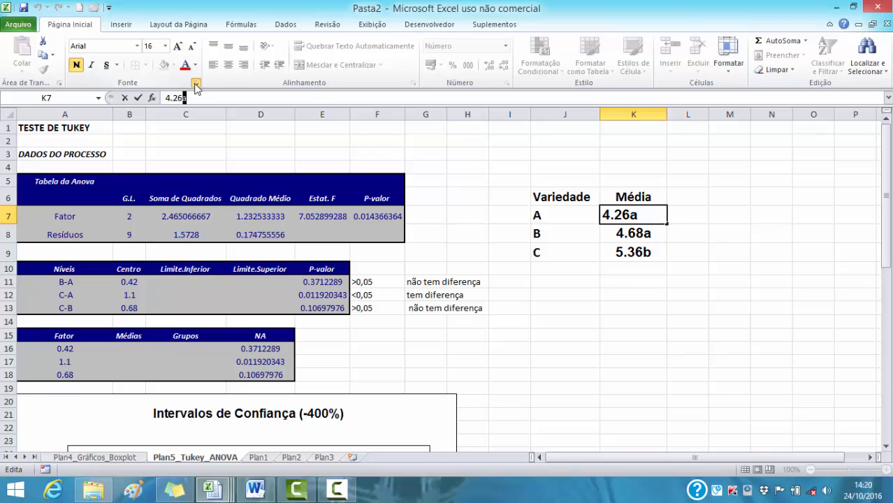
pyautogui.click(197, 83)
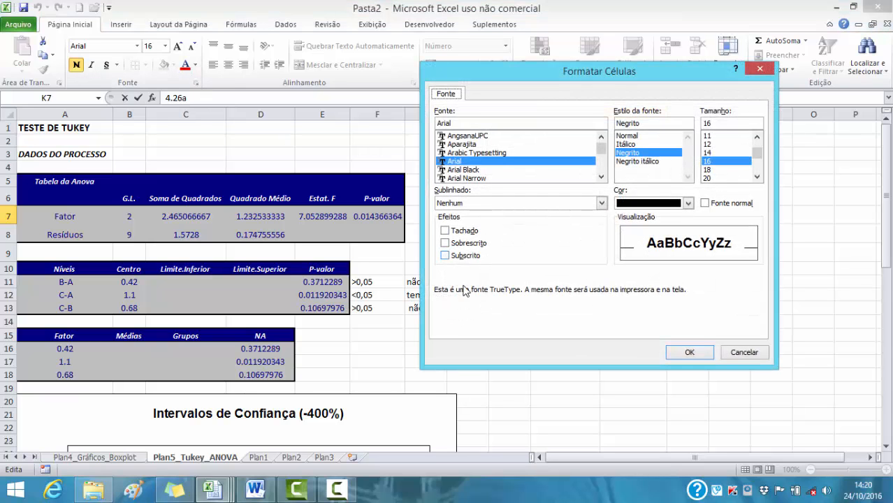
pyautogui.click(445, 243)
pyautogui.click(687, 352)
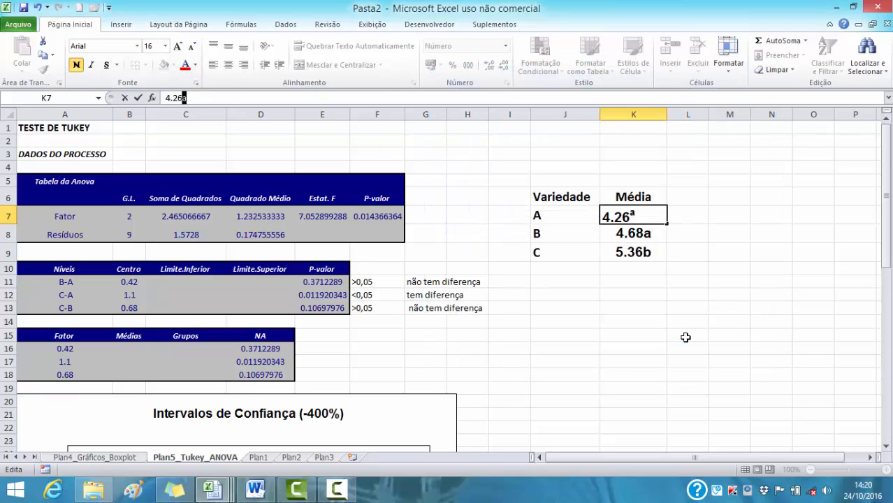
pyautogui.click(685, 336)
# Step: Format the letter "a" after 4.68 in K8 as superscript (Sobrescrito)
pyautogui.click(639, 238)
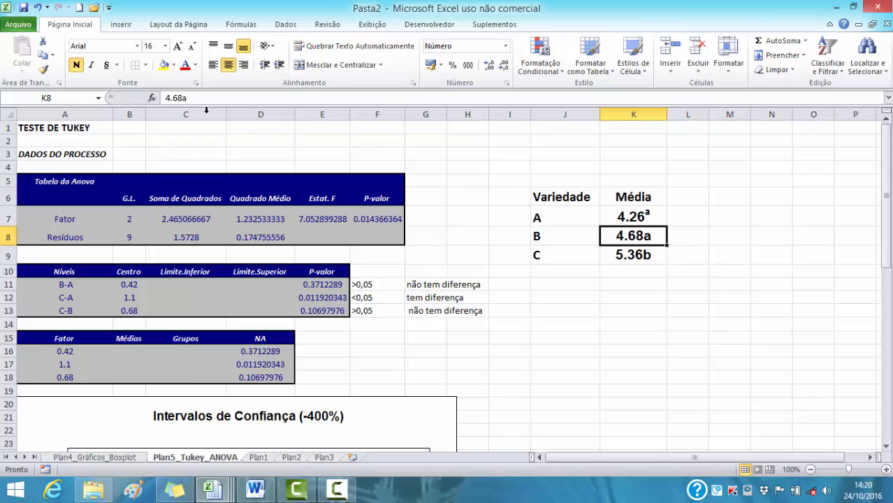
pyautogui.moveTo(188, 98); pyautogui.dragTo(180, 98)
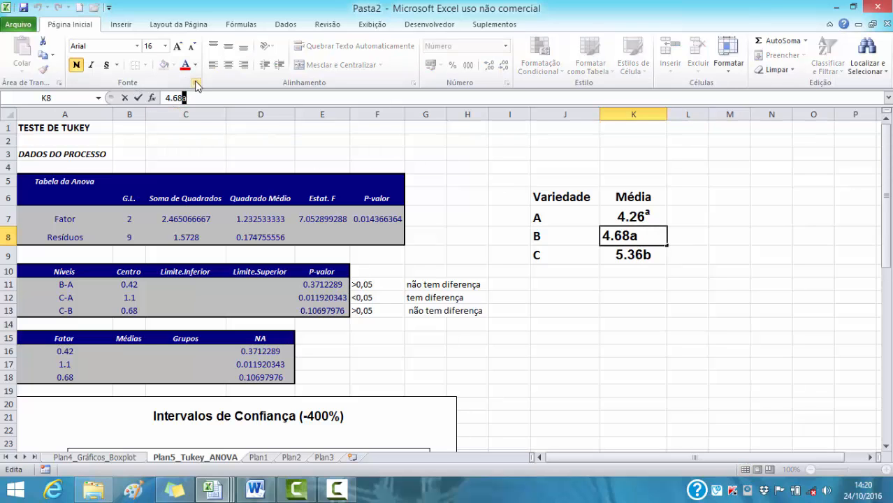
pyautogui.click(197, 82)
pyautogui.click(448, 246)
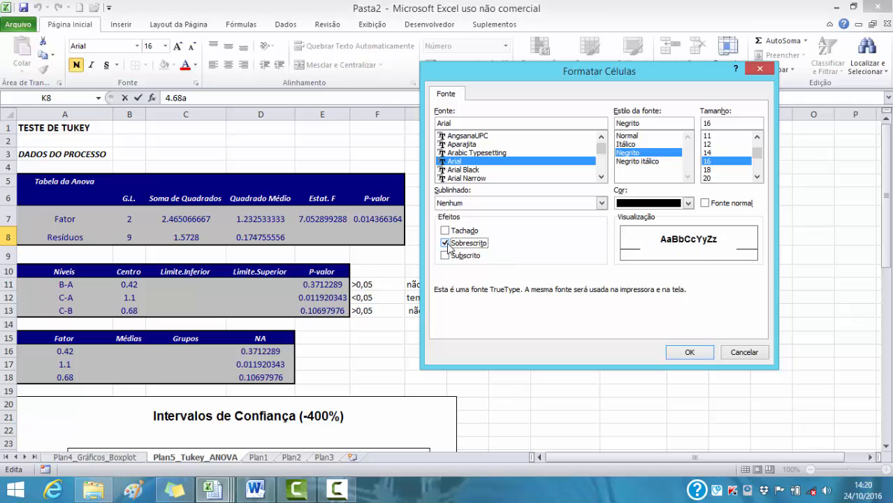
pyautogui.click(689, 353)
pyautogui.click(675, 336)
# Step: Format the letter "b" after 5.36 in K9 as superscript (Sobrescrito)
pyautogui.click(639, 257)
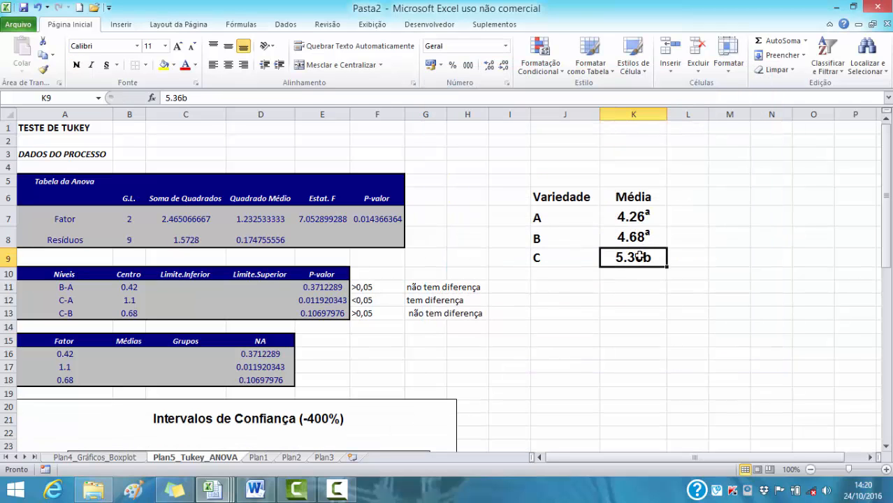
pyautogui.click(194, 98)
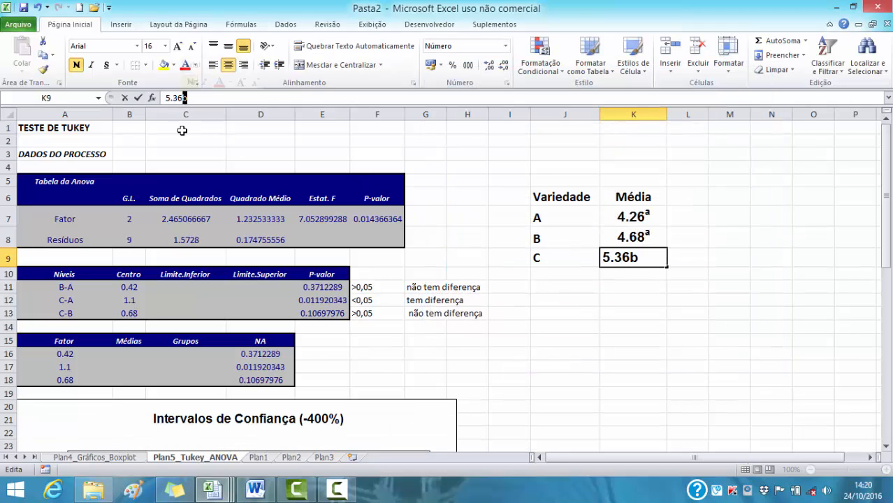
pyautogui.click(197, 83)
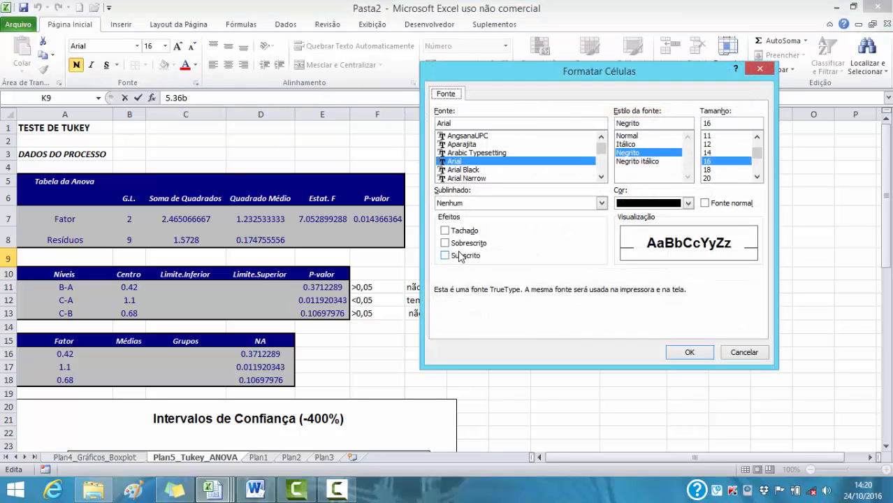
pyautogui.click(451, 243)
pyautogui.click(684, 352)
pyautogui.click(662, 409)
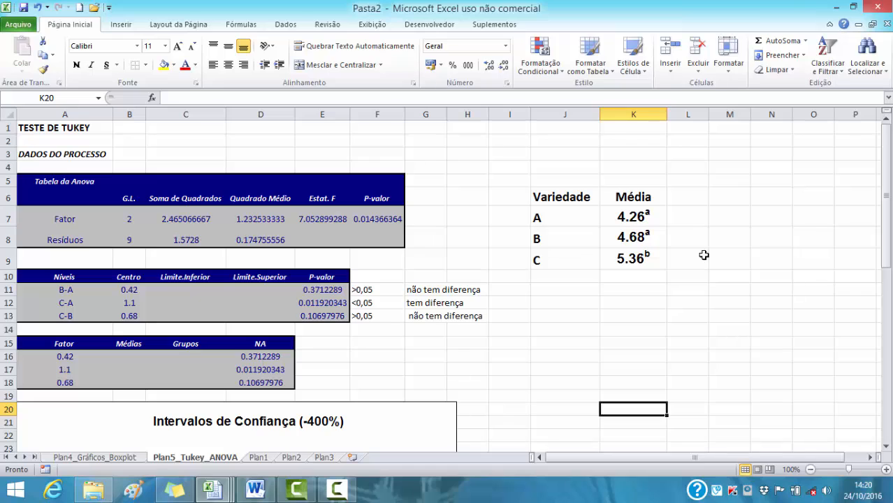
# Step: Add "b" to variety B's superscript letter in K8 so the mean reads 4.68 with superscript "ab"
pyautogui.click(628, 235)
pyautogui.click(194, 99)
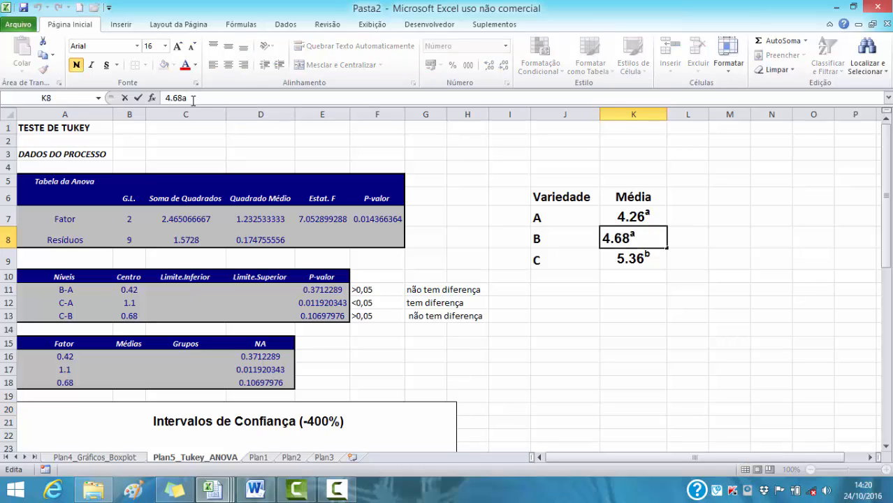
pyautogui.write('b')
pyautogui.click(648, 375)
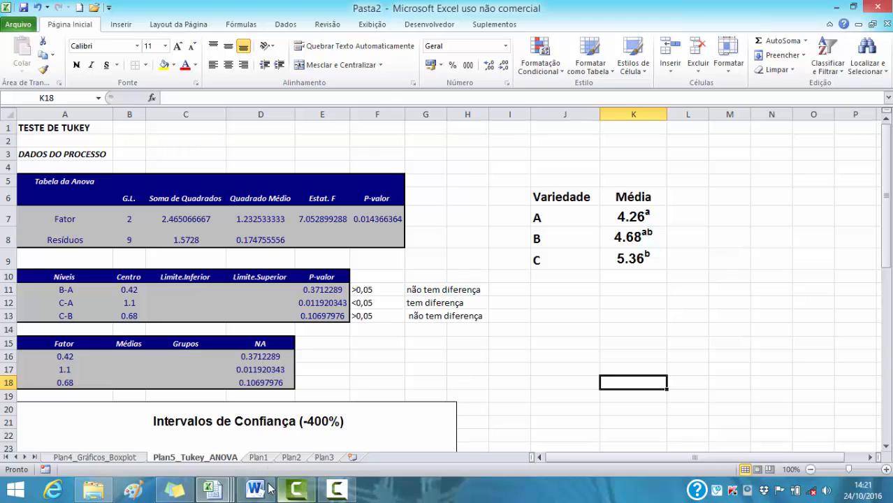
# Step: Start the Action add-in's Fisher multiple comparison test from the Plan1 data sheet
pyautogui.click(258, 457)
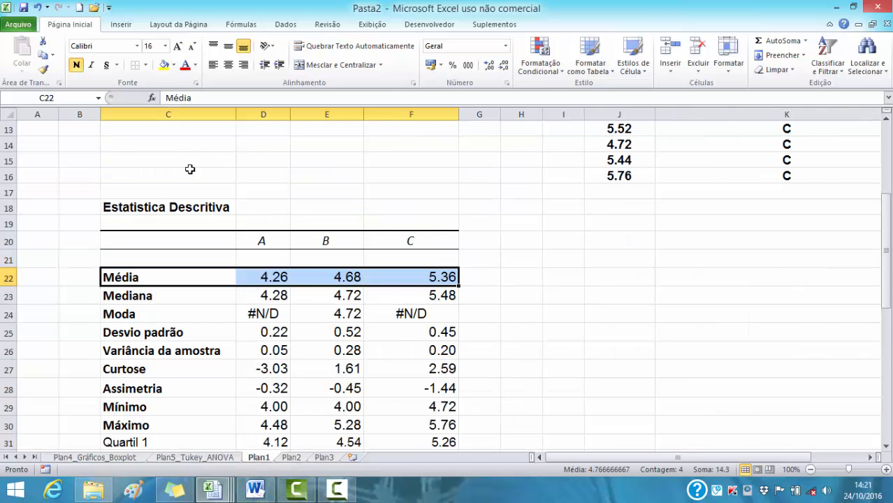
pyautogui.scroll(4, 392, 229)
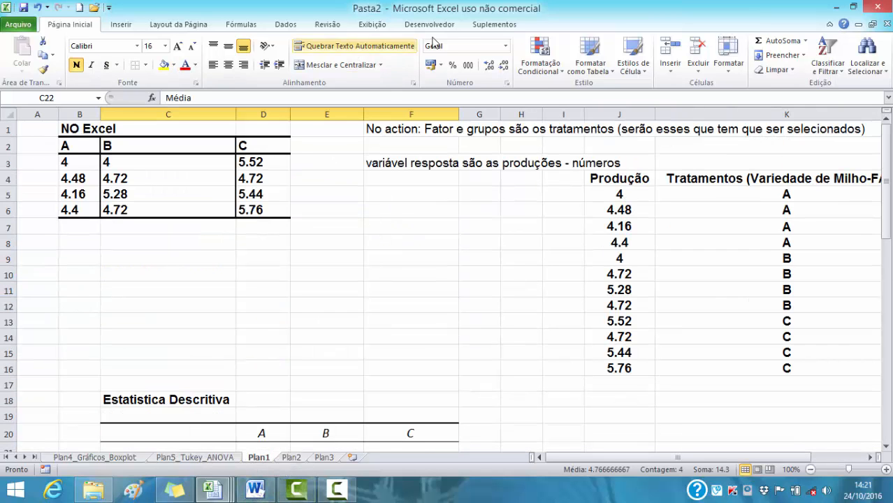
pyautogui.click(484, 27)
pyautogui.click(28, 41)
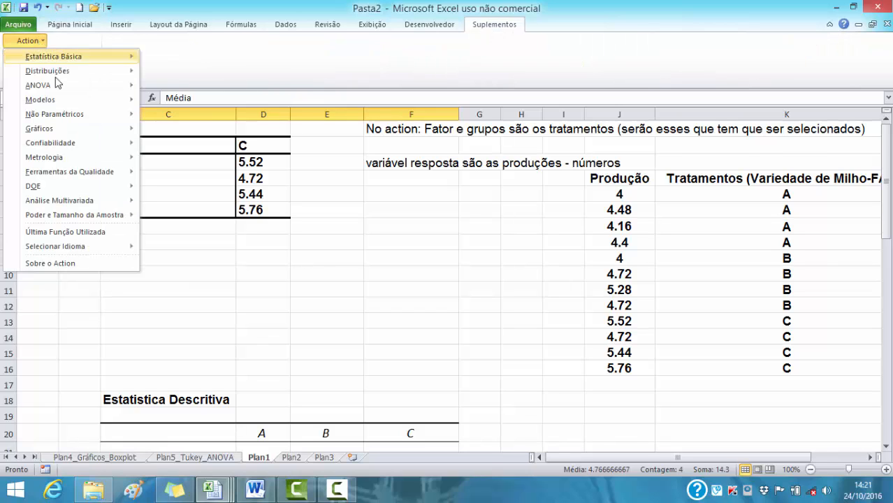
pyautogui.moveTo(87, 86)
pyautogui.moveTo(196, 130)
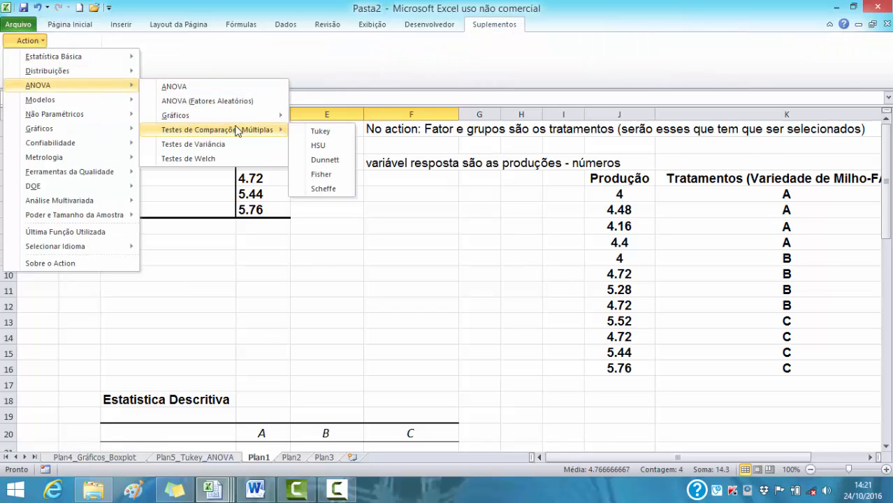
pyautogui.click(320, 174)
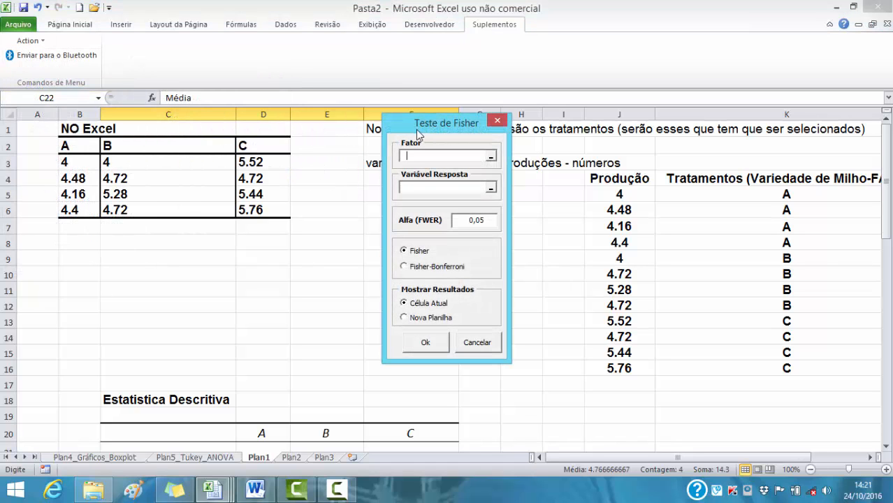
pyautogui.moveTo(417, 130); pyautogui.dragTo(352, 136)
pyautogui.moveTo(619, 193); pyautogui.dragTo(621, 364)
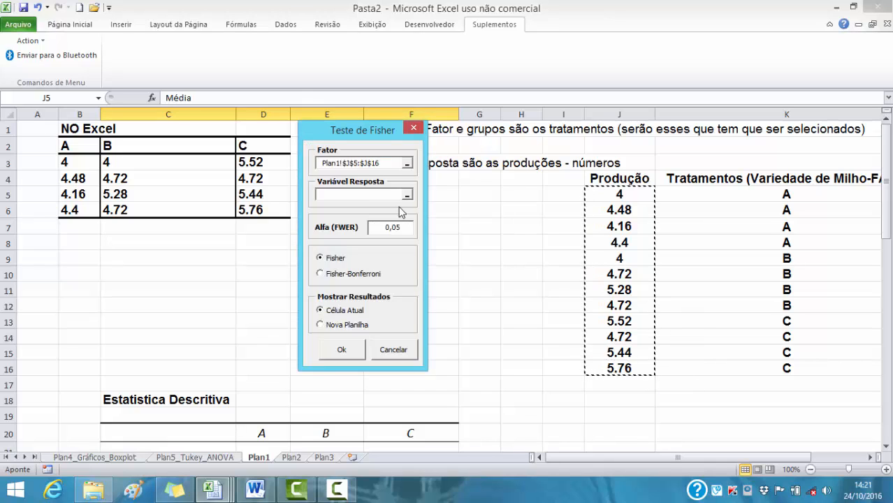
pyautogui.moveTo(381, 162); pyautogui.dragTo(278, 152)
pyautogui.press('BackSpace')
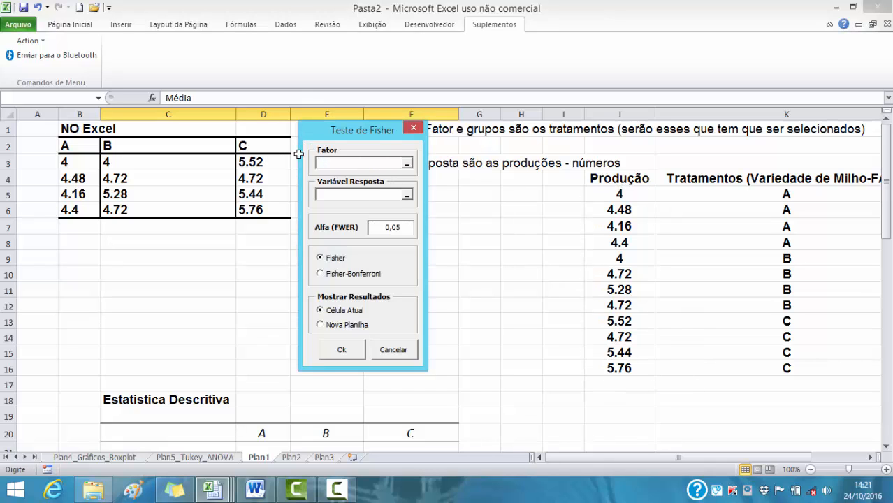
# Step: Run the Fisher test with factor K5:K16, response variable J5:J16 and the results on a new sheet (Nova Planilha)
pyautogui.moveTo(759, 193); pyautogui.dragTo(745, 364)
pyautogui.click(337, 195)
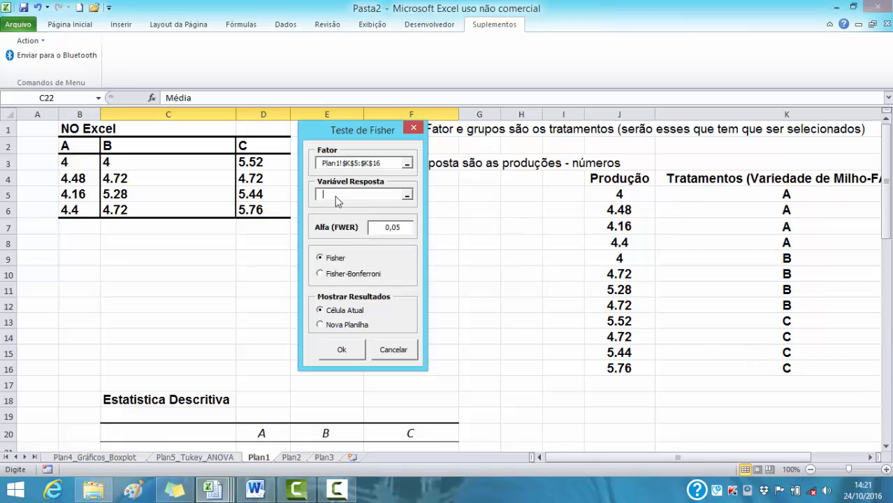
pyautogui.moveTo(604, 196); pyautogui.dragTo(607, 366)
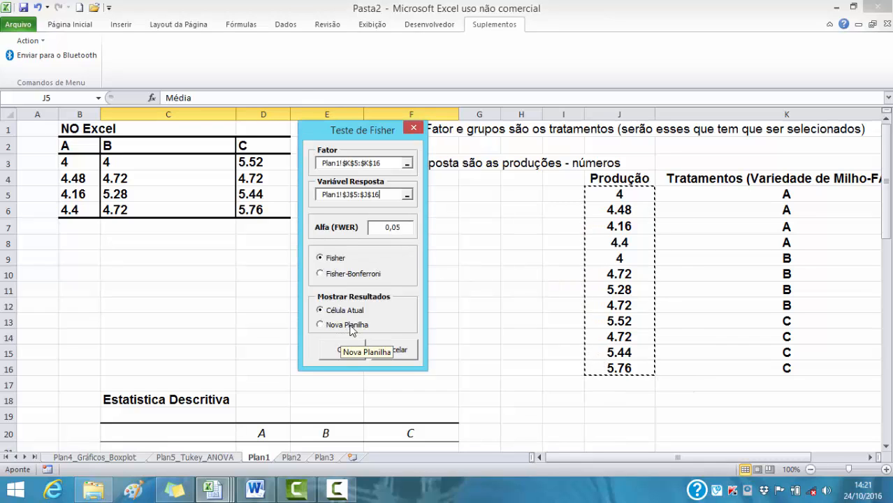
pyautogui.click(322, 325)
pyautogui.click(343, 353)
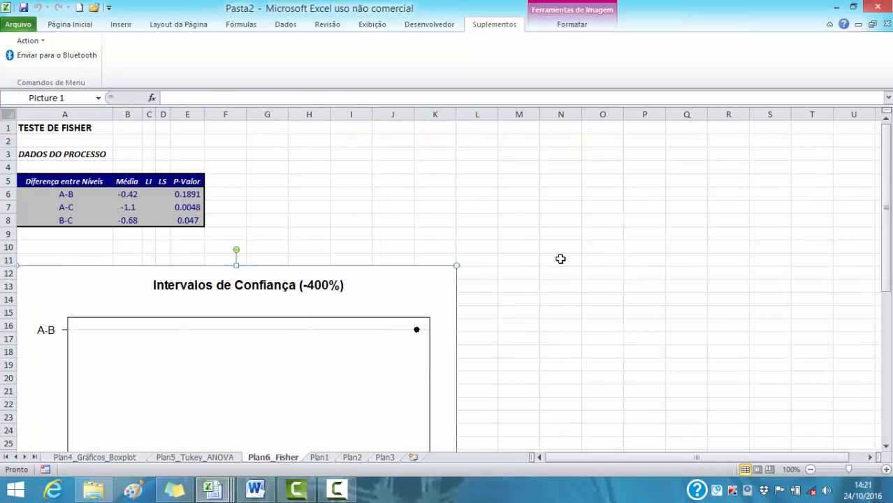
# Step: Enter ">0,05" in F6 beside the A-B p-value on the Fisher results sheet
pyautogui.scroll(-1, 560, 258)
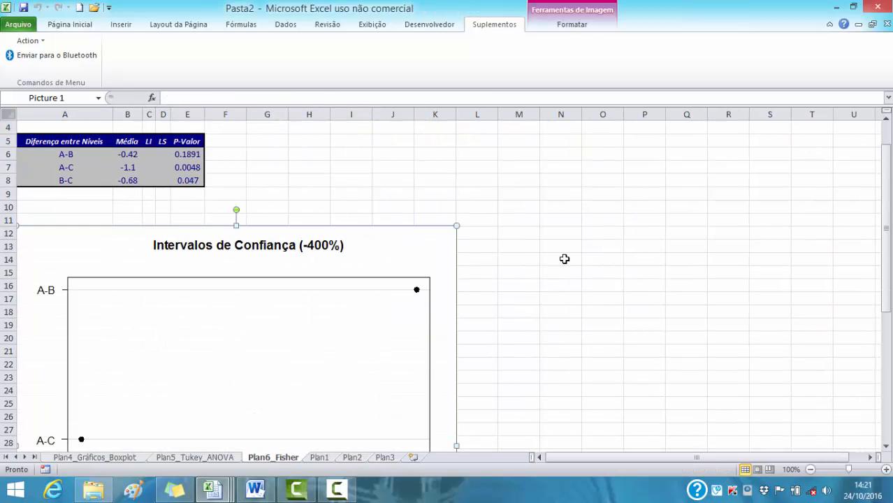
pyautogui.scroll(1, 565, 258)
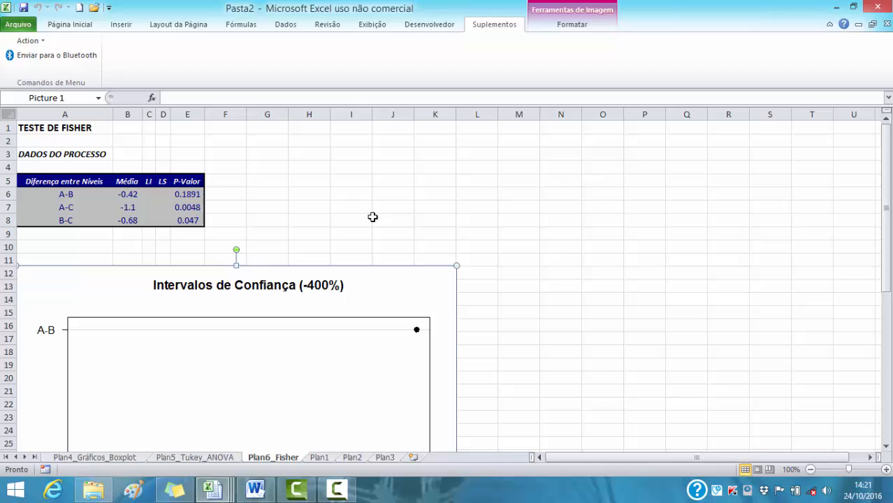
pyautogui.click(230, 194)
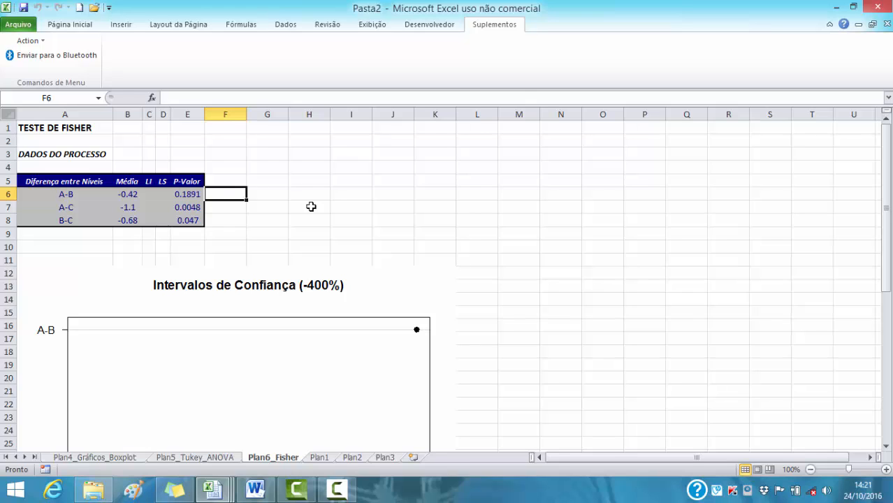
pyautogui.write('<0,05')
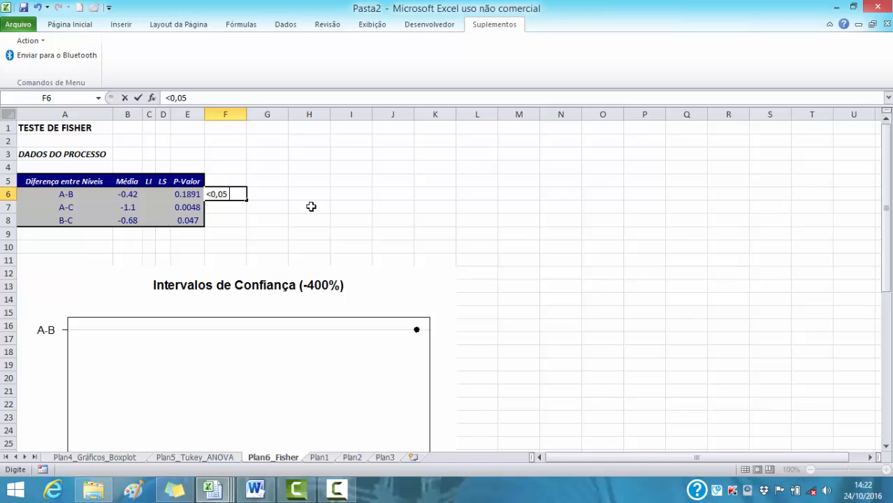
pyautogui.press('BackSpace')
pyautogui.press('BackSpace')
pyautogui.press('BackSpace')
pyautogui.press('BackSpace')
pyautogui.press('BackSpace')
pyautogui.write('>0,05')
# Step: Enter "não tem diferença" in G6 as the verdict for the A-B comparison
pyautogui.click(274, 191)
pyautogui.write('não')
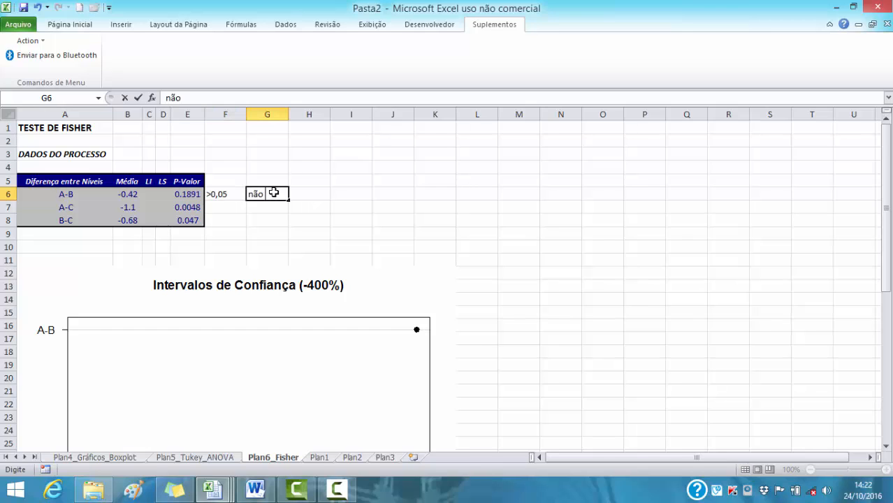
pyautogui.write(' tem diferen')
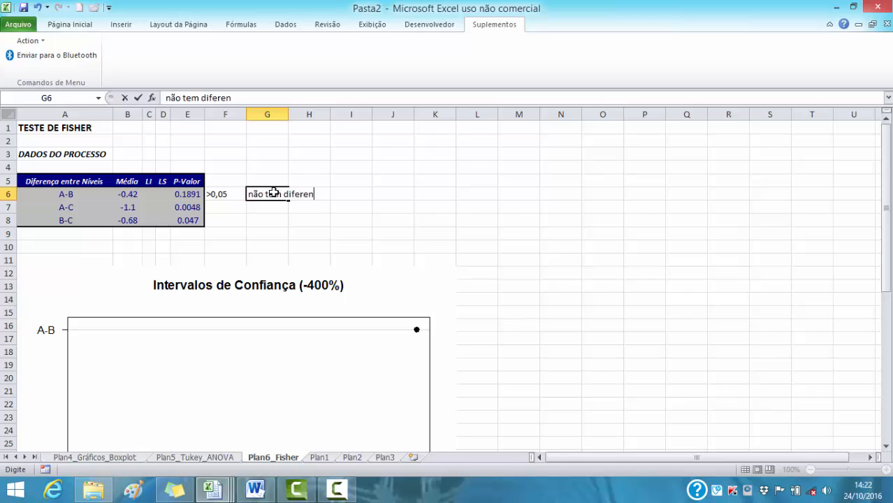
pyautogui.write('ça')
pyautogui.press('Return')
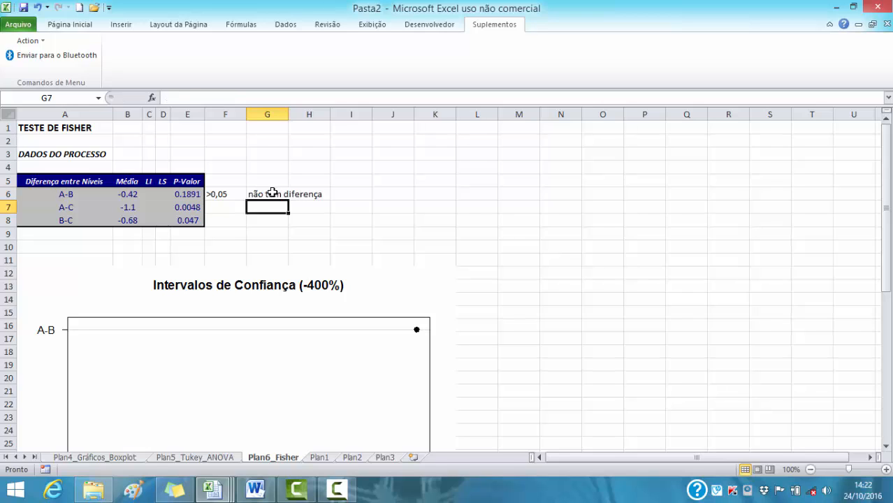
# Step: Mark the A-C comparison with "<0,05" in F7 and "tem diferença" in G7
pyautogui.click(237, 207)
pyautogui.write('<0,0')
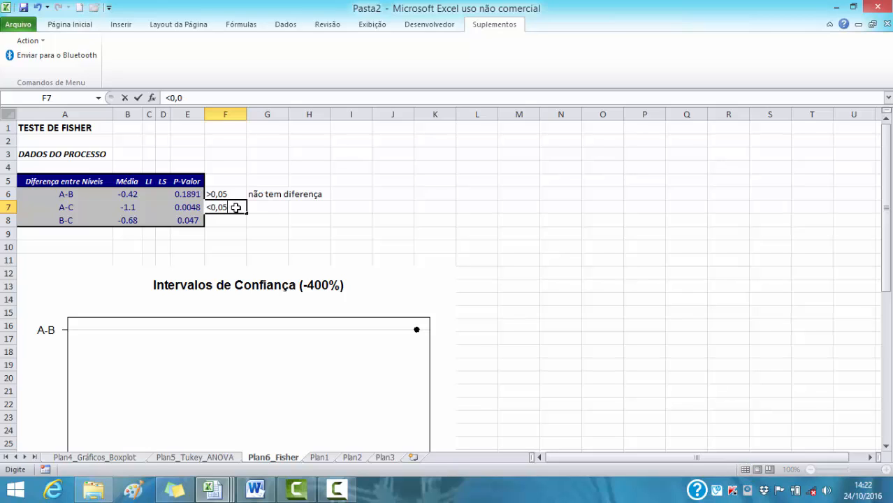
pyautogui.write('5')
pyautogui.click(272, 212)
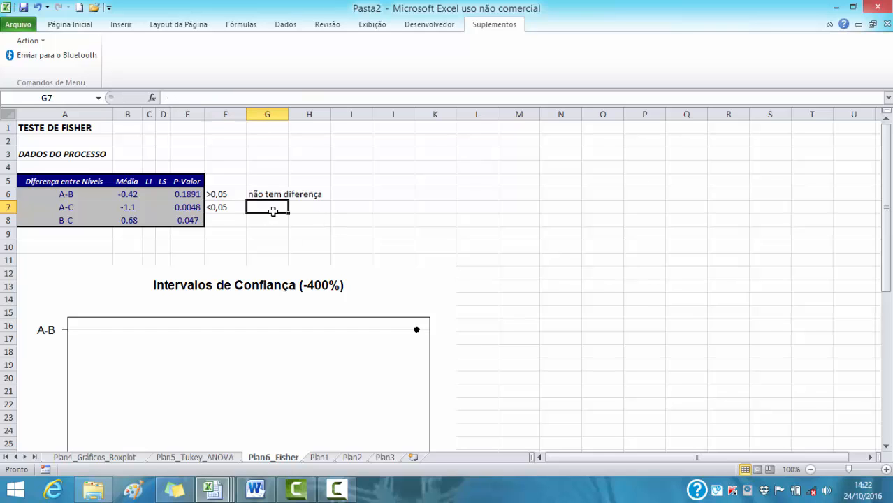
pyautogui.write('tem diferen')
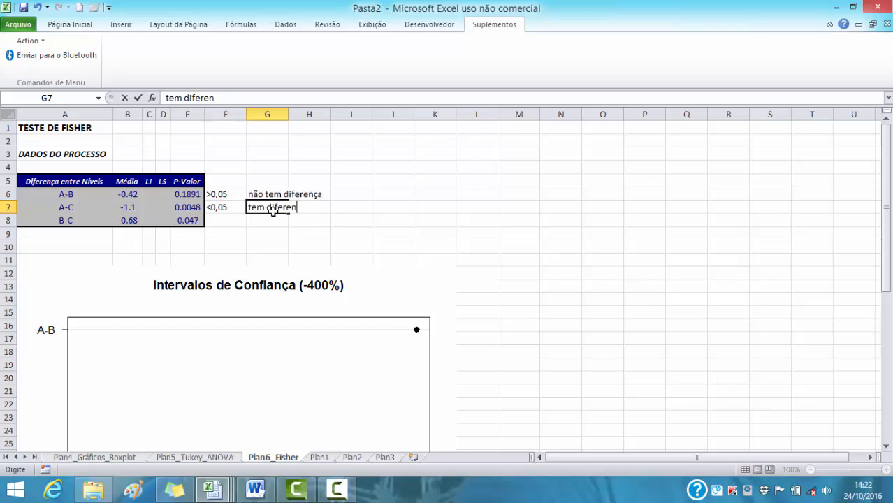
pyautogui.write('ça')
# Step: Fill the A-C entries in F7 and G7 down one row to the B-C comparison in row 8
pyautogui.click(227, 216)
pyautogui.click(235, 207)
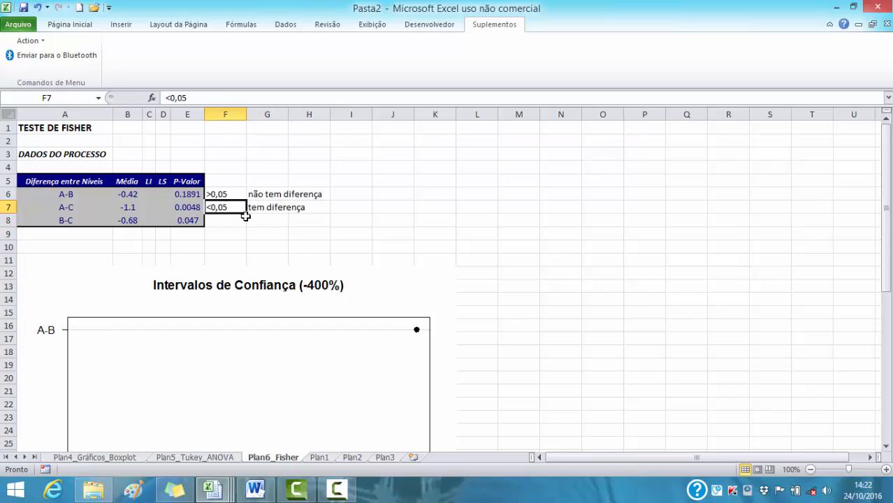
pyautogui.click(242, 219)
pyautogui.click(243, 210)
pyautogui.moveTo(246, 216); pyautogui.dragTo(289, 225)
pyautogui.click(287, 212)
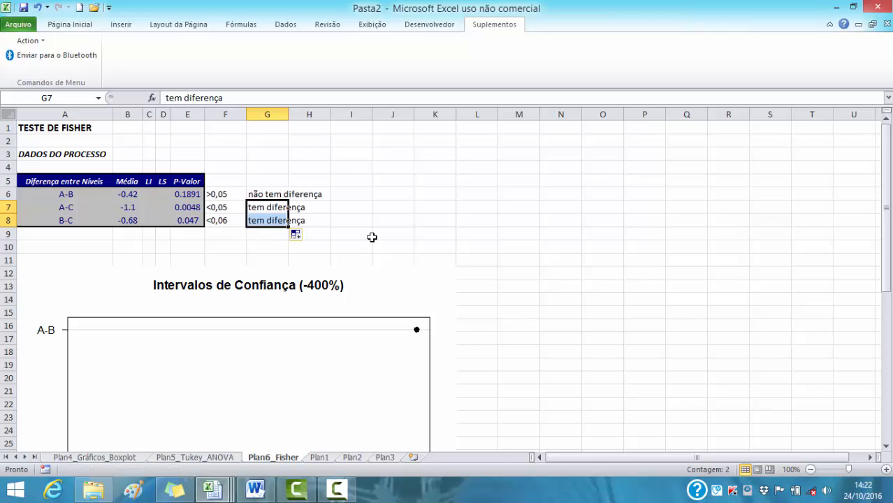
pyautogui.click(373, 235)
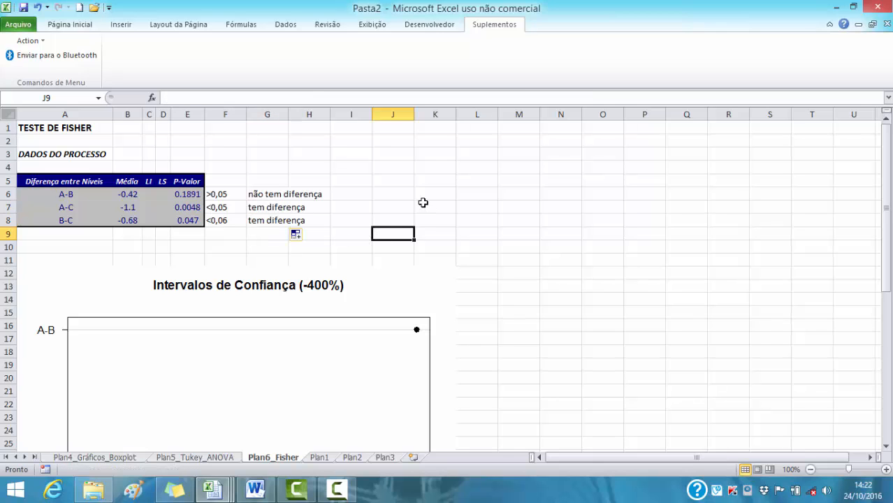
# Step: Copy the variety means table J6:K9 from Plan5_Tukey_ANOVA and paste it at L4 of Plan6_Fisher
pyautogui.click(199, 460)
pyautogui.moveTo(559, 194); pyautogui.dragTo(622, 258)
pyautogui.rightClick(608, 246)
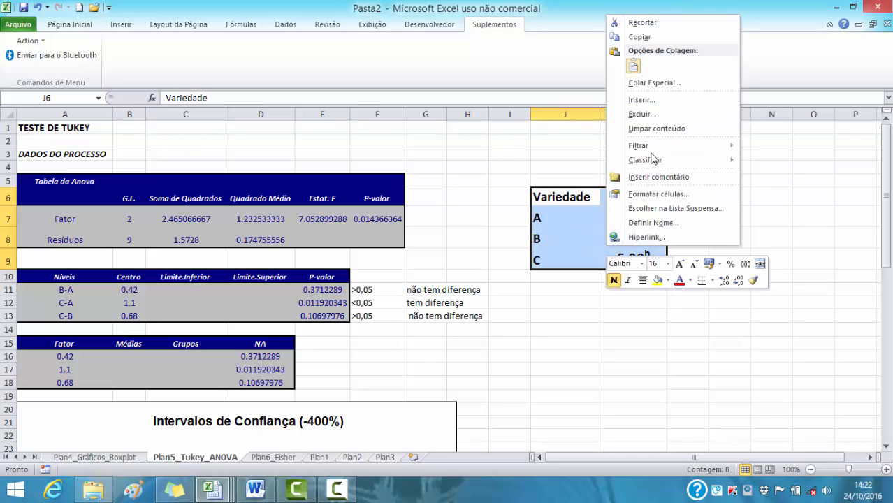
pyautogui.click(639, 37)
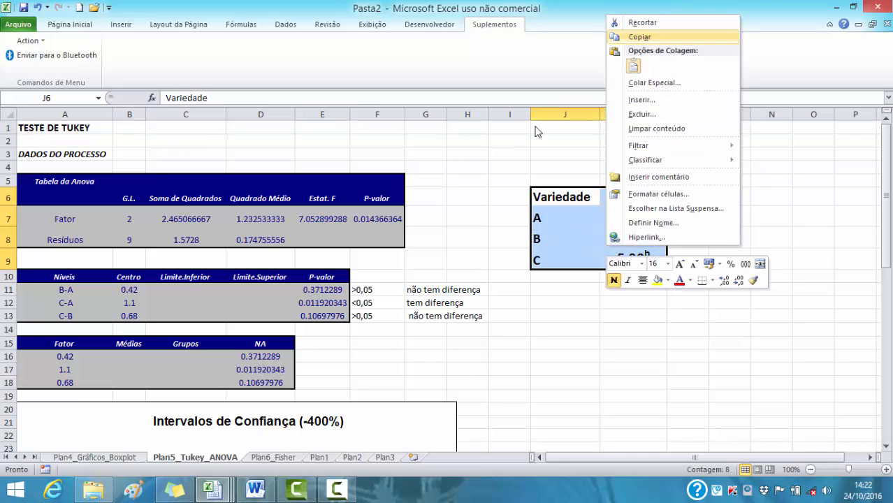
pyautogui.click(275, 458)
pyautogui.click(478, 170)
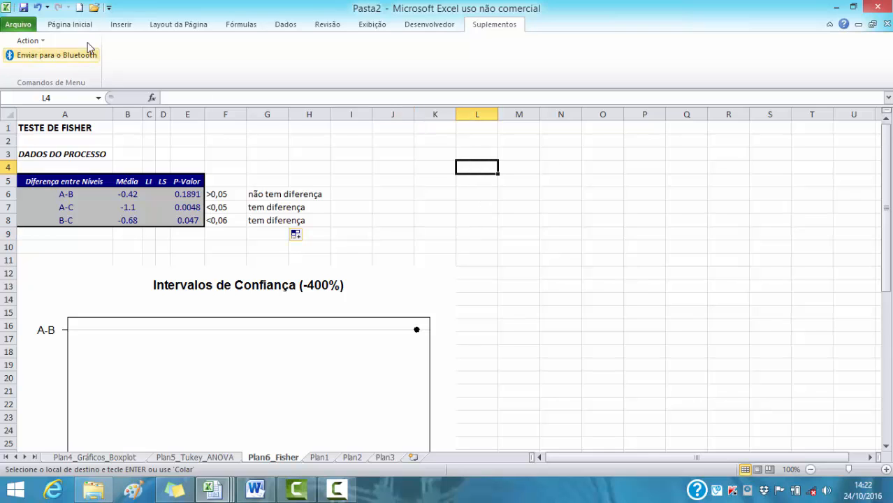
pyautogui.rightClick(485, 169)
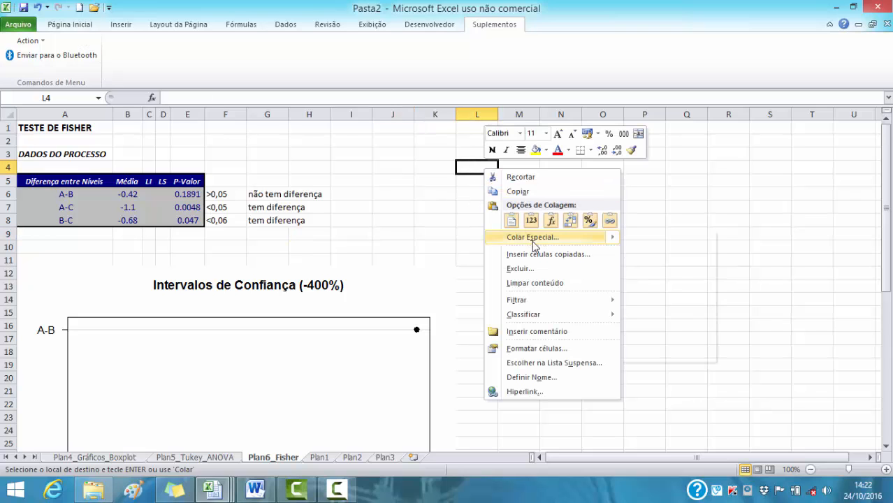
pyautogui.moveTo(517, 237)
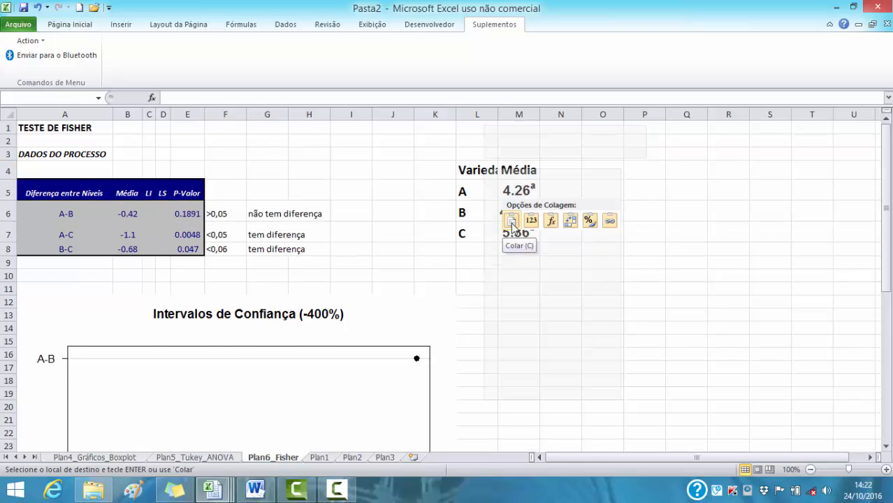
pyautogui.click(512, 222)
pyautogui.click(570, 302)
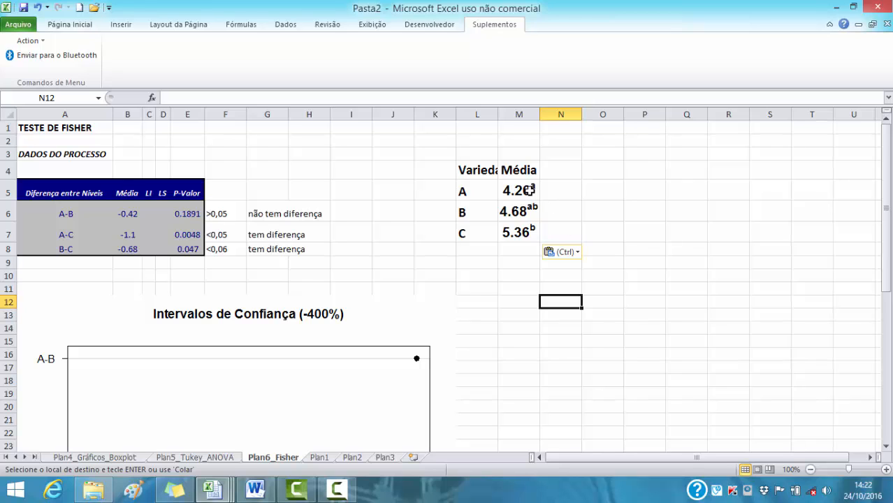
# Step: Remove the letter "b" from variety B's mean in M6, leaving 4.68 with superscript "a"
pyautogui.click(529, 211)
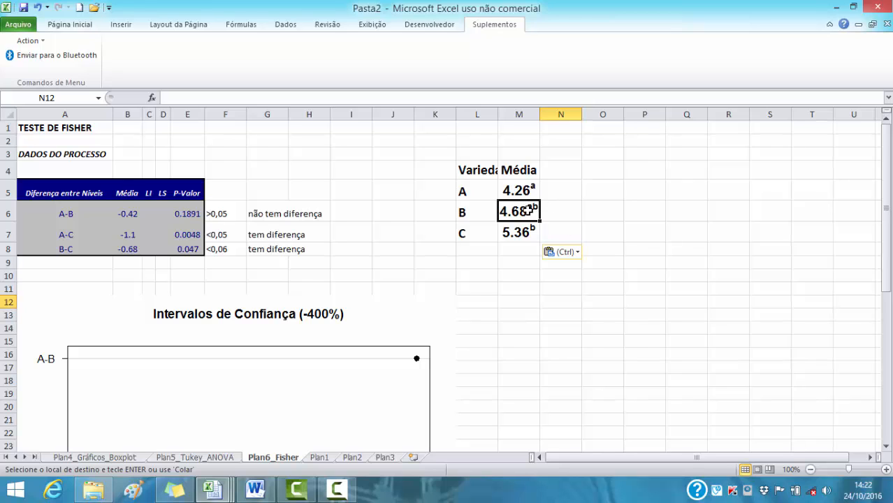
pyautogui.click(200, 100)
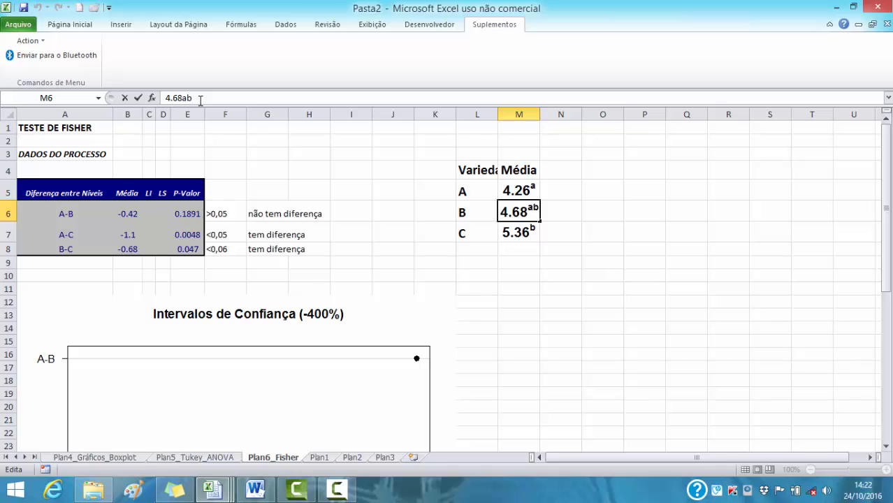
pyautogui.press('BackSpace')
pyautogui.click(564, 291)
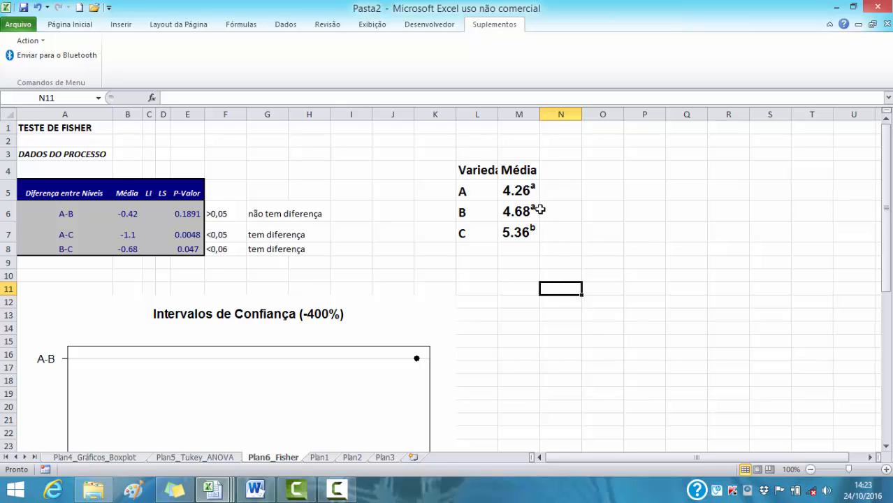
# Step: Compare the superscript significance letters of the variety A, B and C means in M5 to M7
pyautogui.click(514, 216)
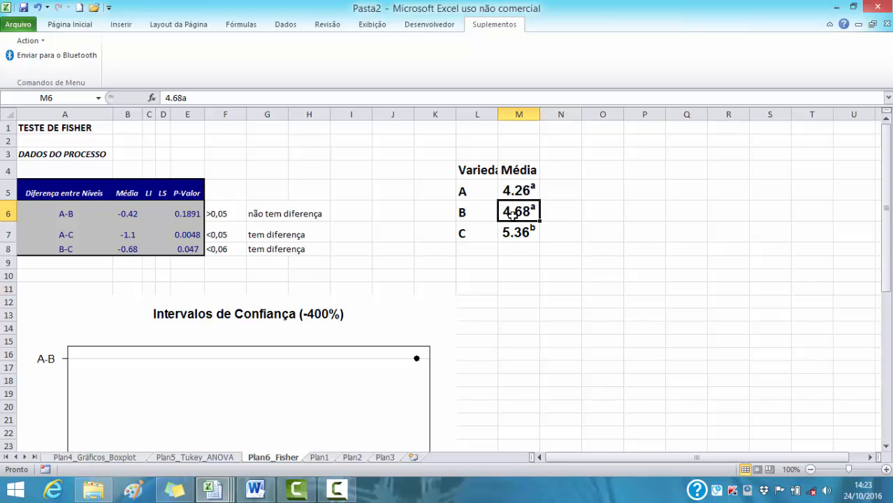
pyautogui.click(520, 245)
pyautogui.click(515, 234)
pyautogui.click(515, 216)
pyautogui.click(514, 190)
pyautogui.click(513, 210)
pyautogui.click(517, 194)
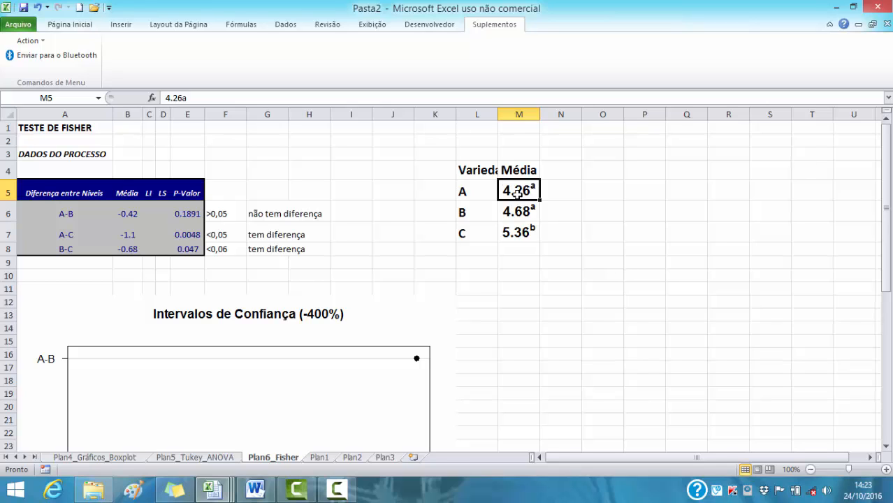
pyautogui.click(515, 235)
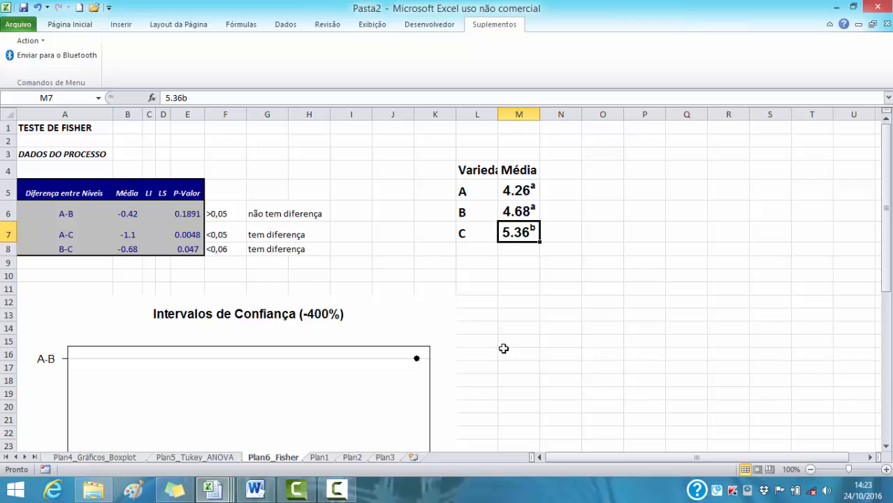
# Step: Switch to sheet Plan1 and view the multiple comparison tests that the Action add-in offers for ANOVA
pyautogui.click(322, 458)
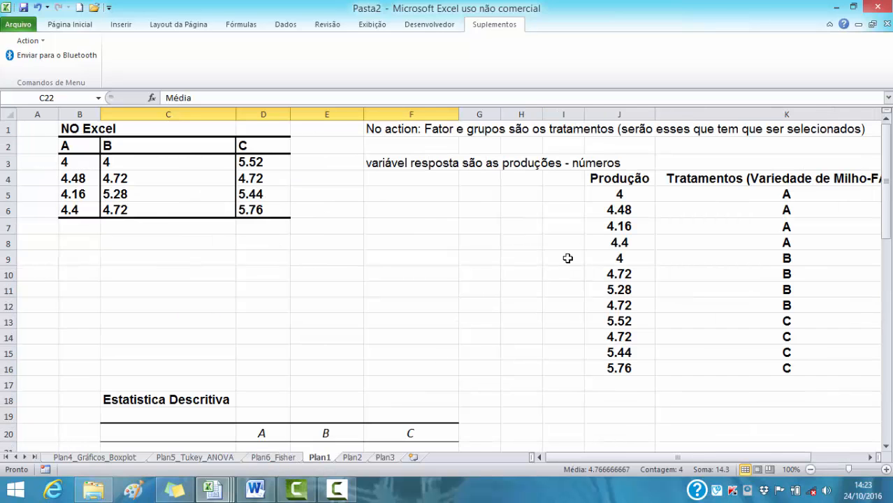
pyautogui.click(35, 41)
pyautogui.moveTo(116, 85)
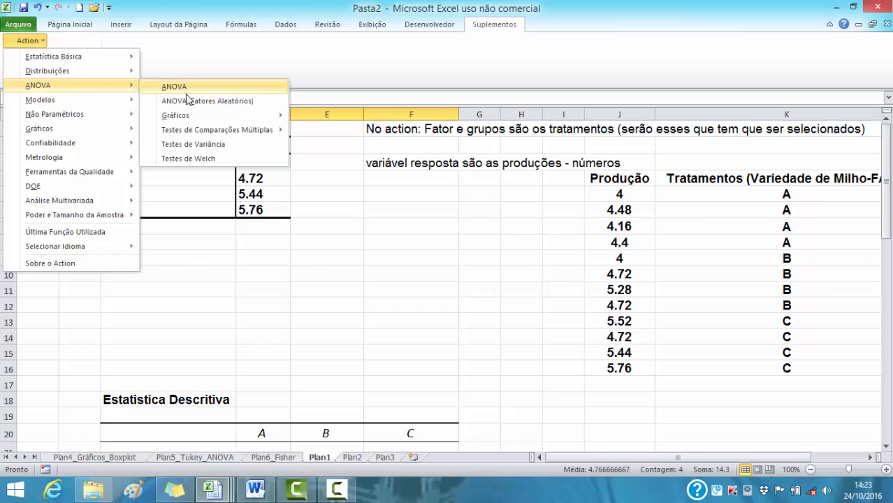
pyautogui.moveTo(202, 133)
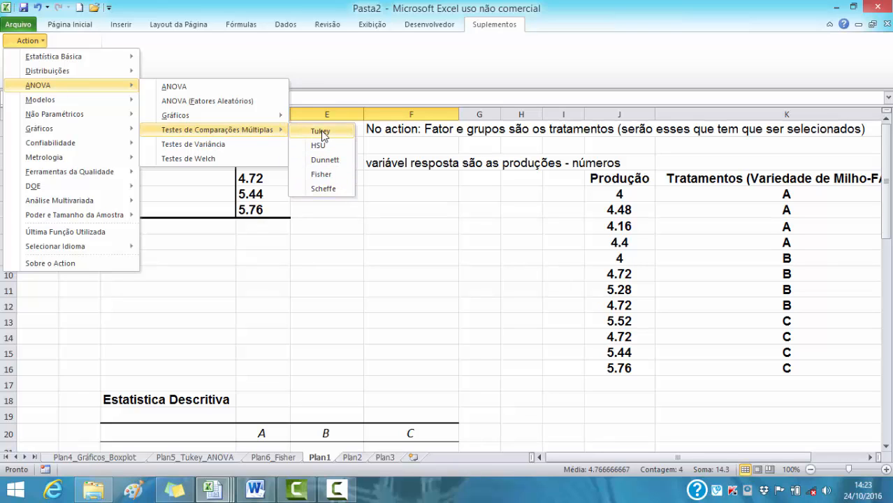
pyautogui.click(393, 248)
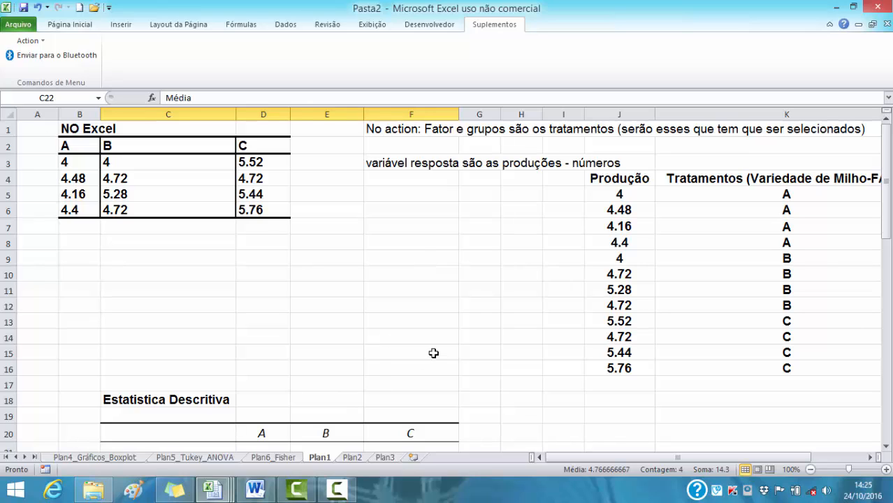
# Step: Enter "1) Independencia dos Residuos" in cell J19 below the production data
pyautogui.click(599, 415)
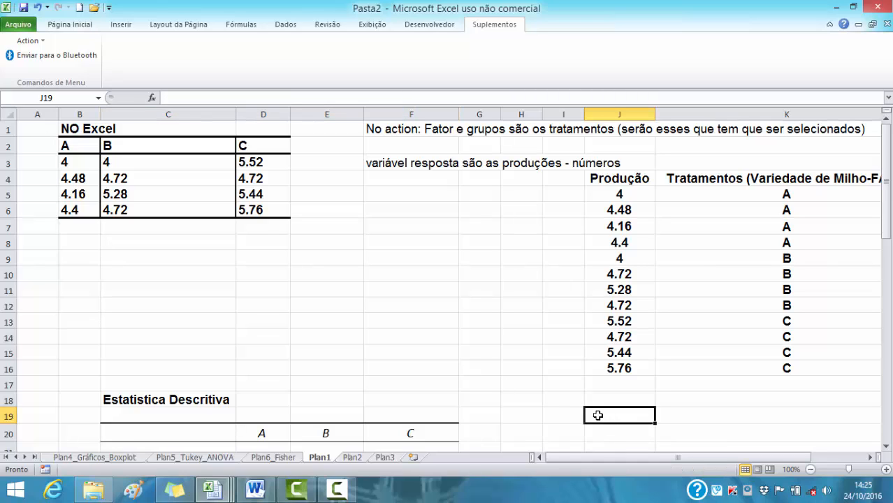
pyautogui.write('1')
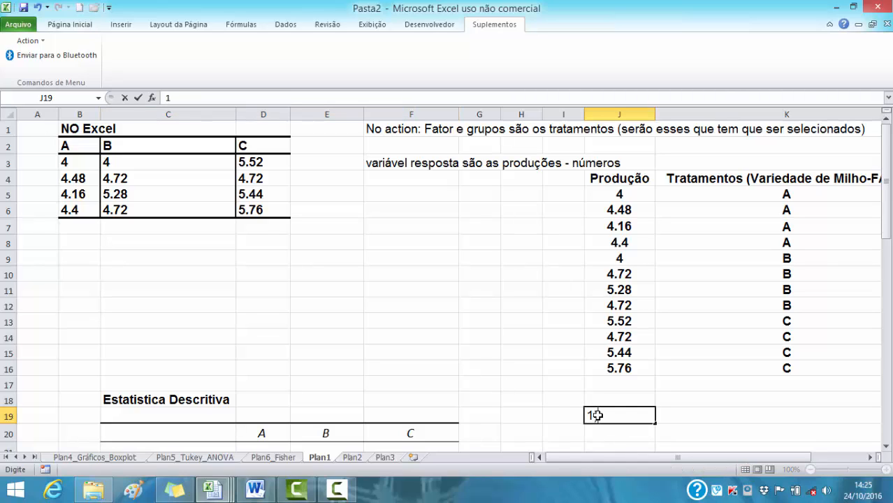
pyautogui.write(') Independenc')
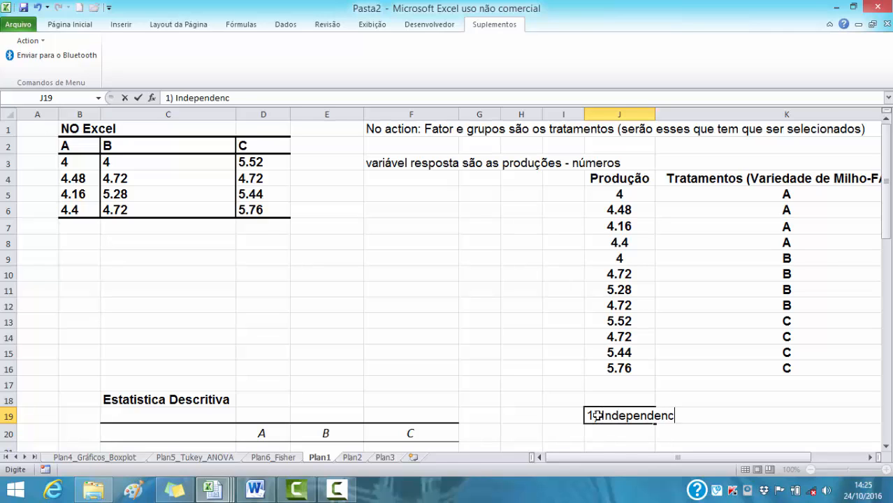
pyautogui.write('ia dos Resi')
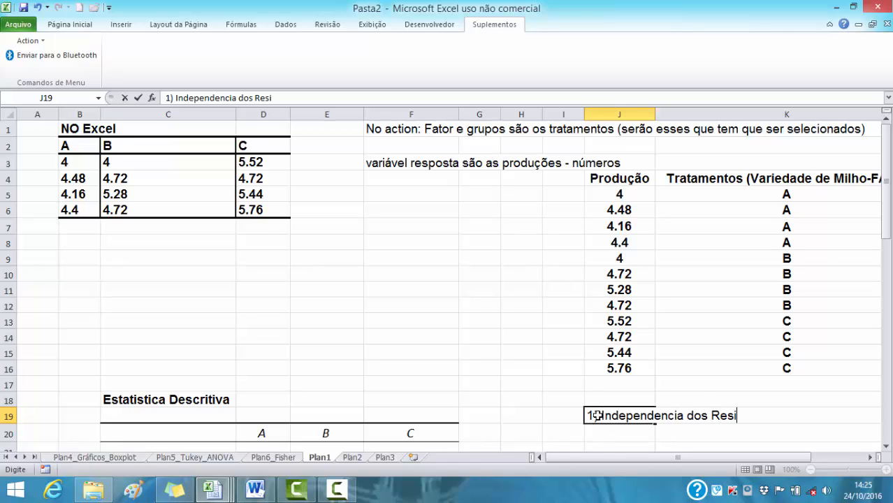
pyautogui.write('duos')
pyautogui.press('Return')
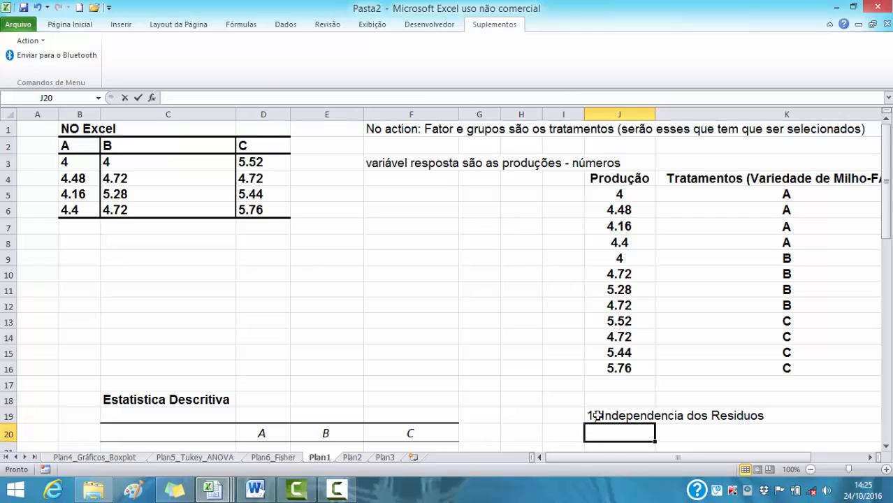
# Step: Enter "2) Normalidade" in J20 and "3) Homocedasticidade dos Resíduos" in J21
pyautogui.write('2')
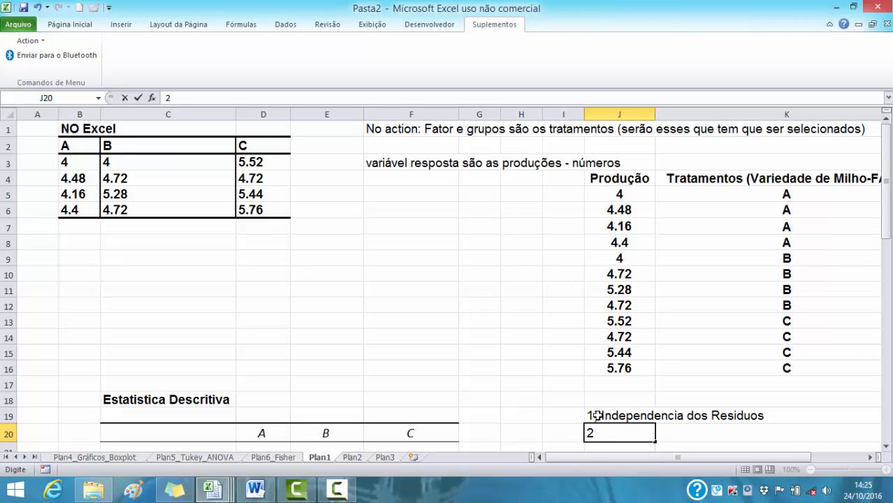
pyautogui.write(') Normalidade')
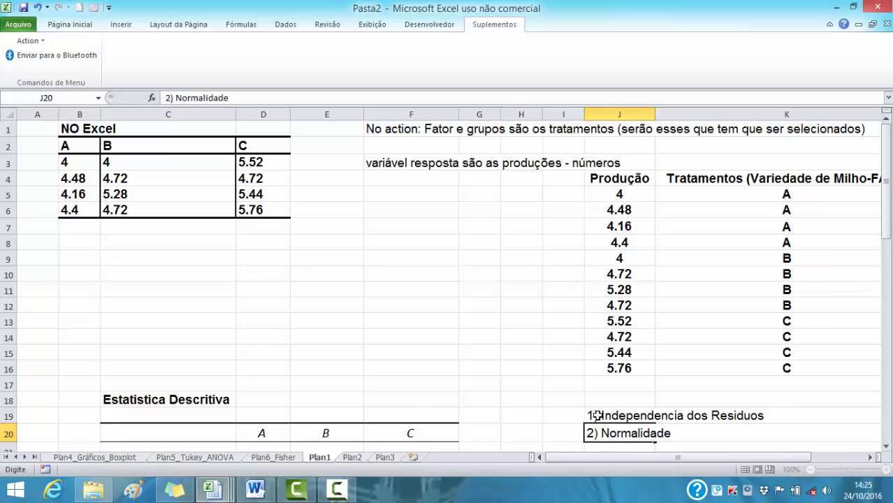
pyautogui.press('Return')
pyautogui.write('3')
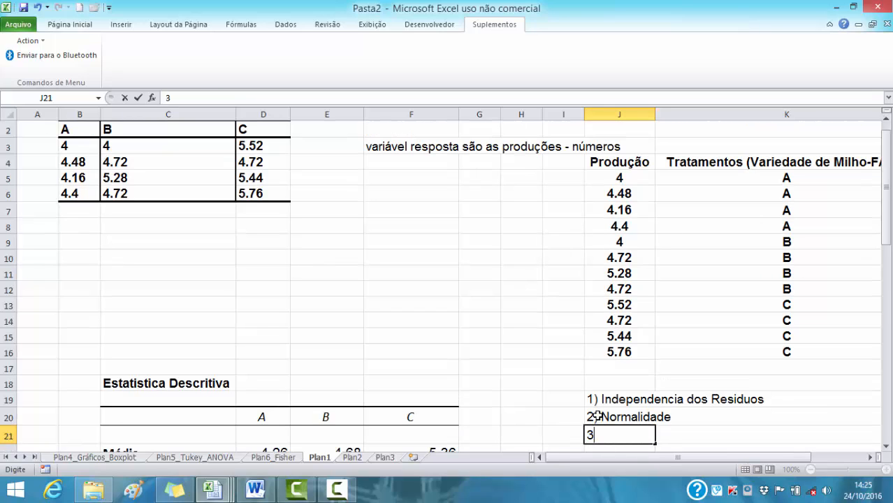
pyautogui.write(') Homocedastic')
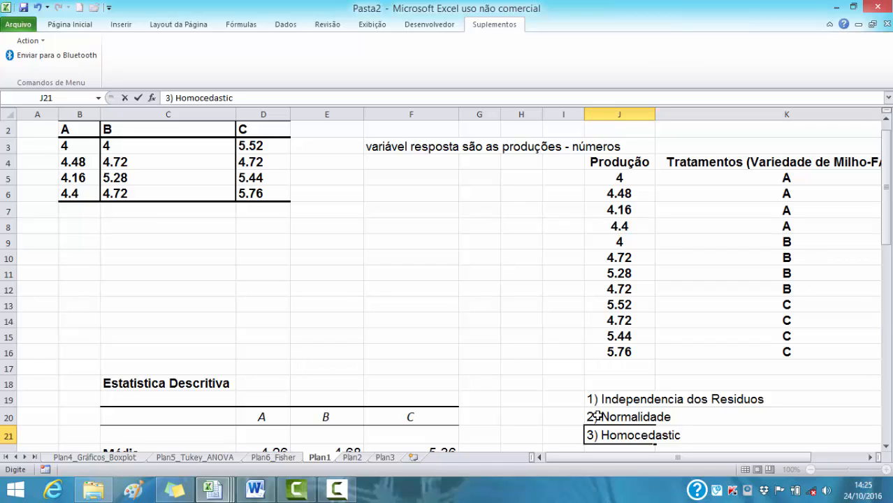
pyautogui.write('idade dos R')
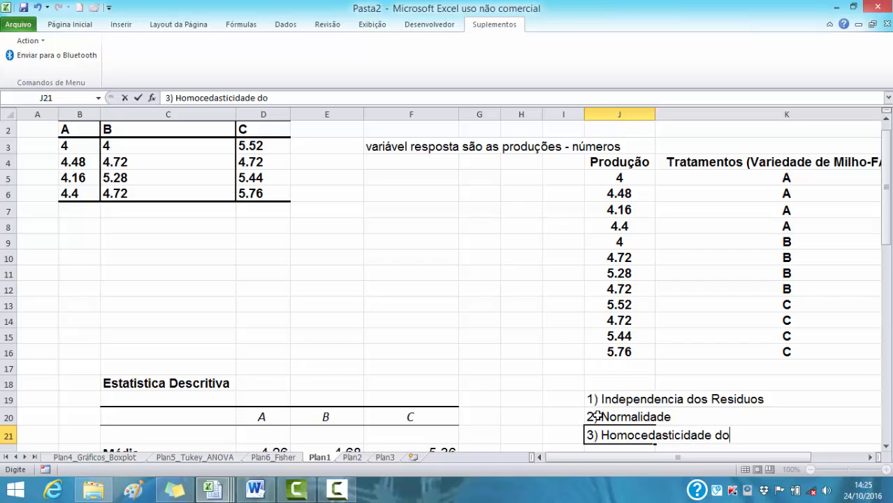
pyautogui.press('BackSpace')
pyautogui.write('Resíduos')
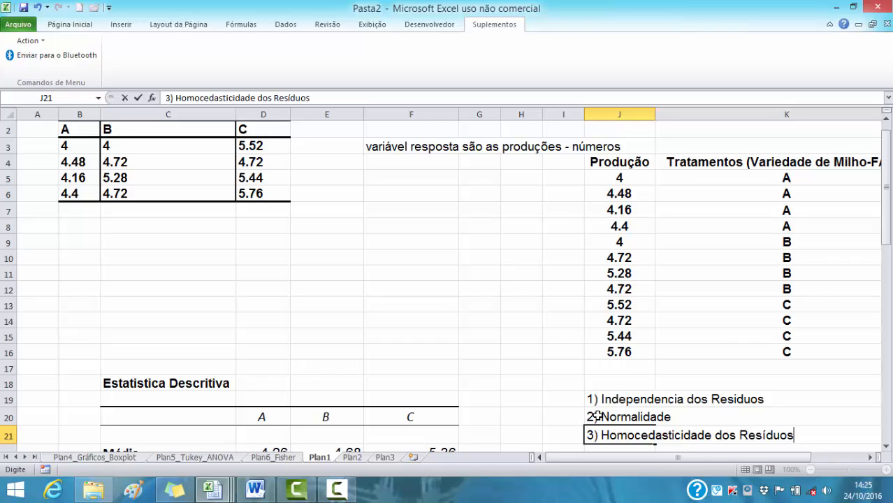
# Step: Extend the text in J20 to "2) Normalidade dos Resíduos"
pyautogui.click(614, 416)
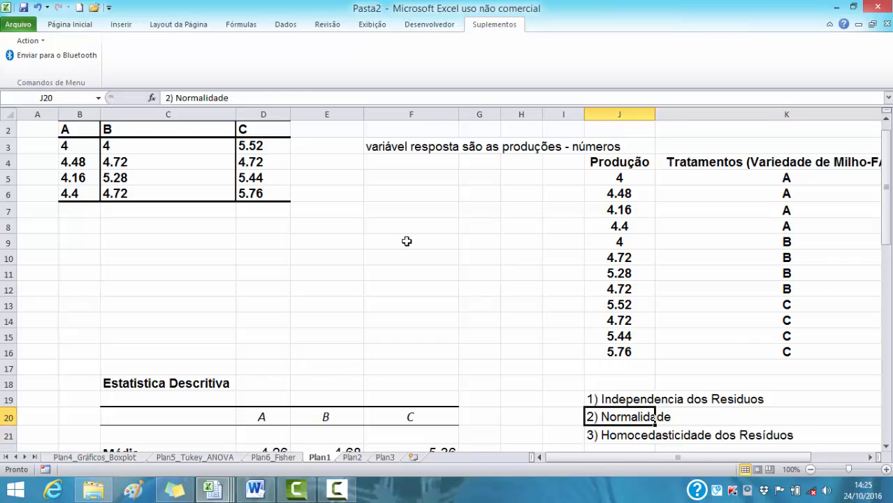
pyautogui.click(241, 98)
pyautogui.write('dos')
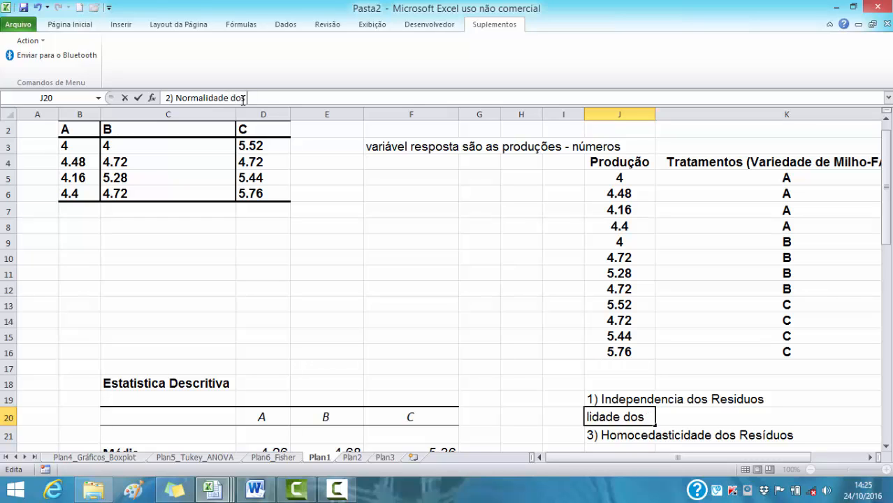
pyautogui.write(' Resíduos')
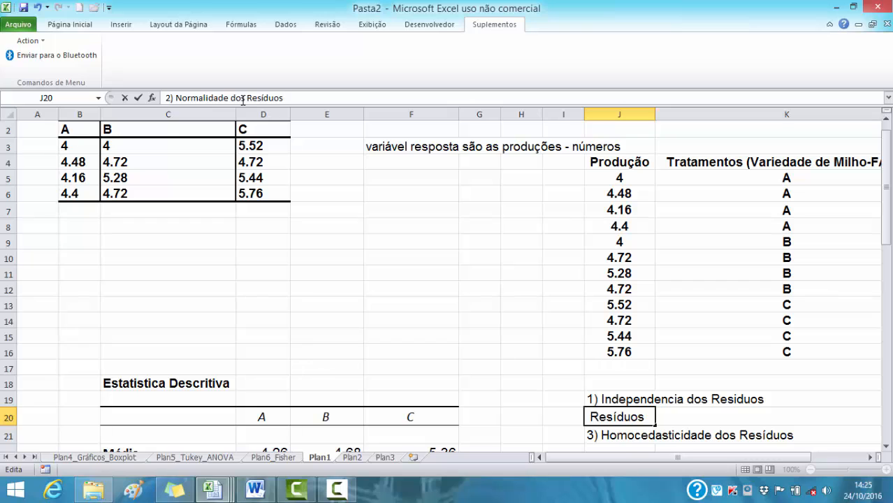
pyautogui.press('Return')
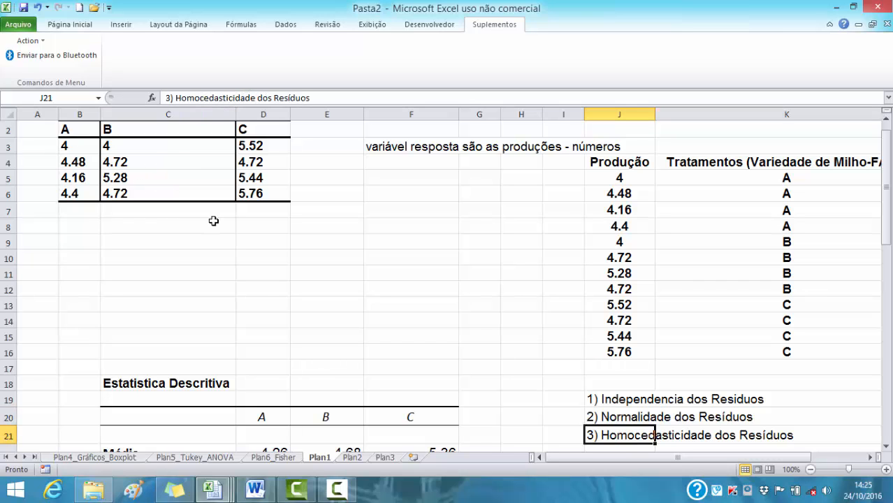
# Step: Enter the heading "Action" in J18 above the three listed residual assumptions
pyautogui.click(632, 377)
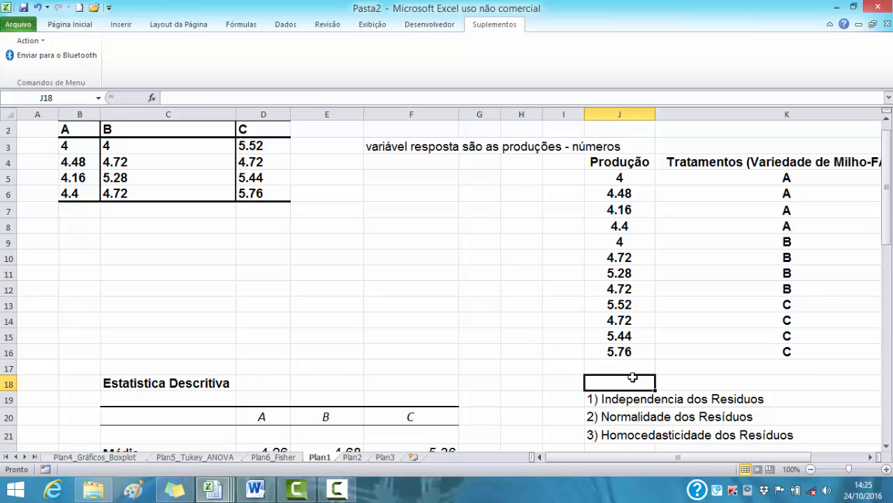
pyautogui.write('Actio')
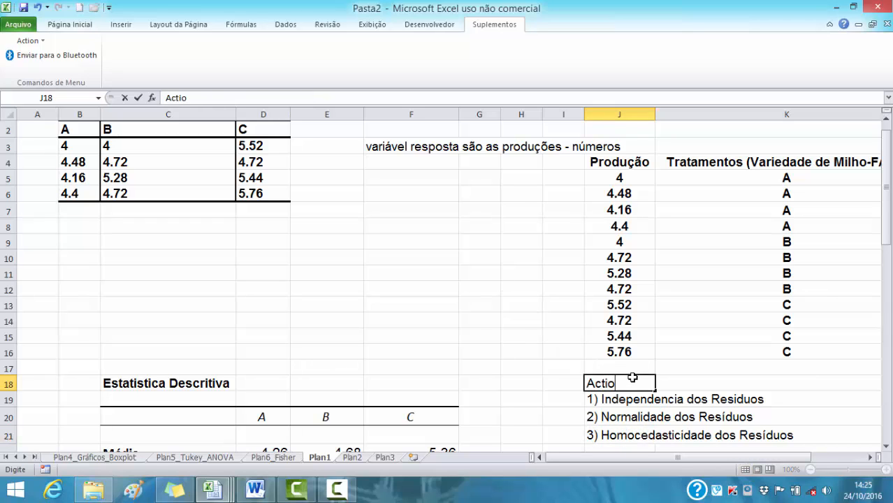
pyautogui.write('n')
pyautogui.scroll(-2, 625, 371)
pyautogui.click(606, 374)
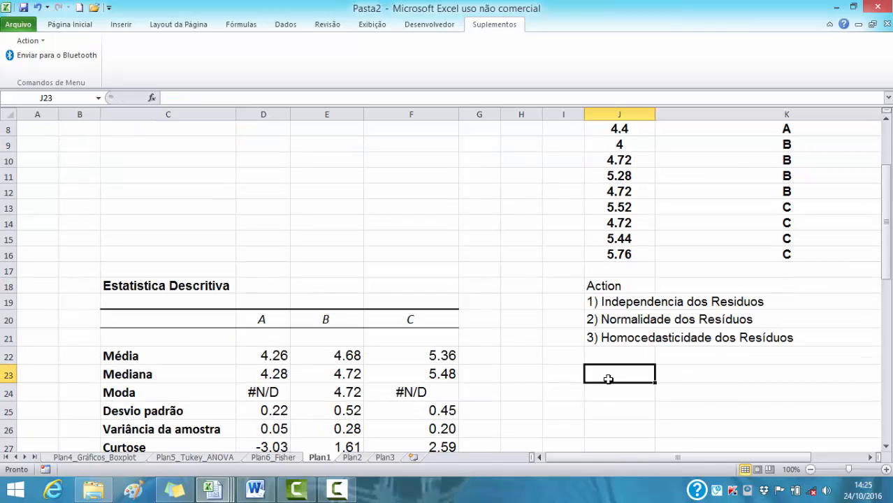
pyautogui.write('1')
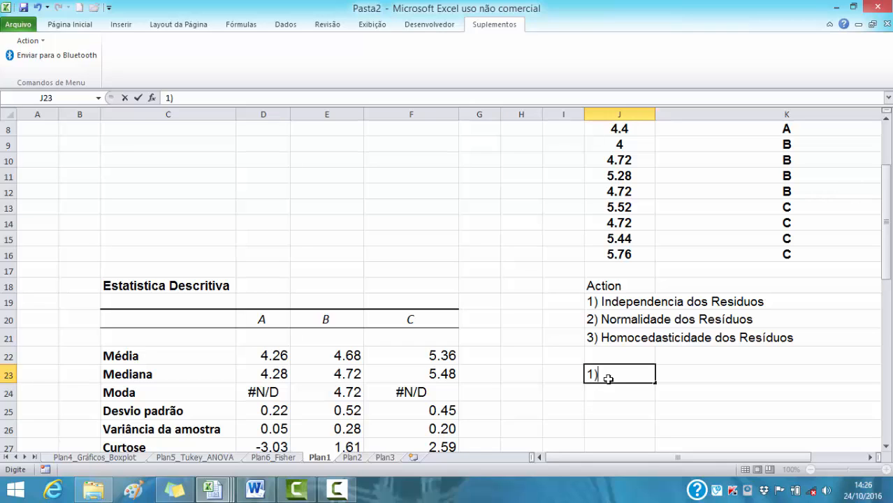
pyautogui.click(28, 41)
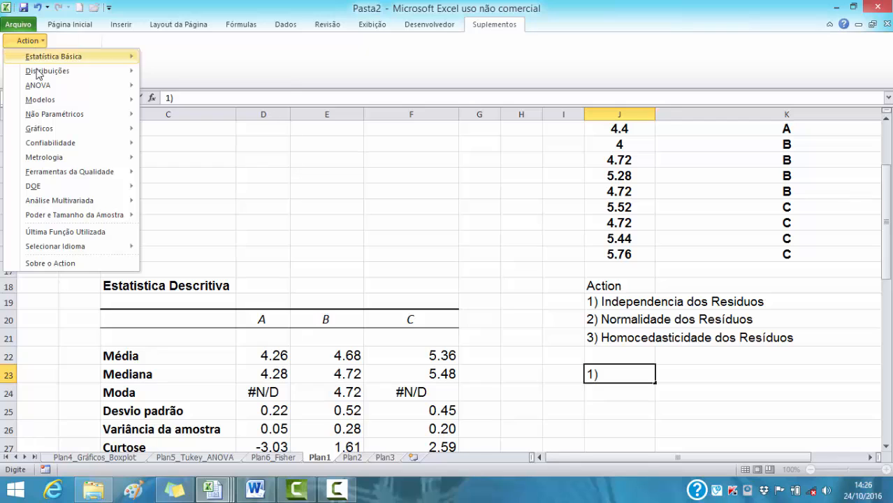
pyautogui.moveTo(43, 86)
pyautogui.click(177, 89)
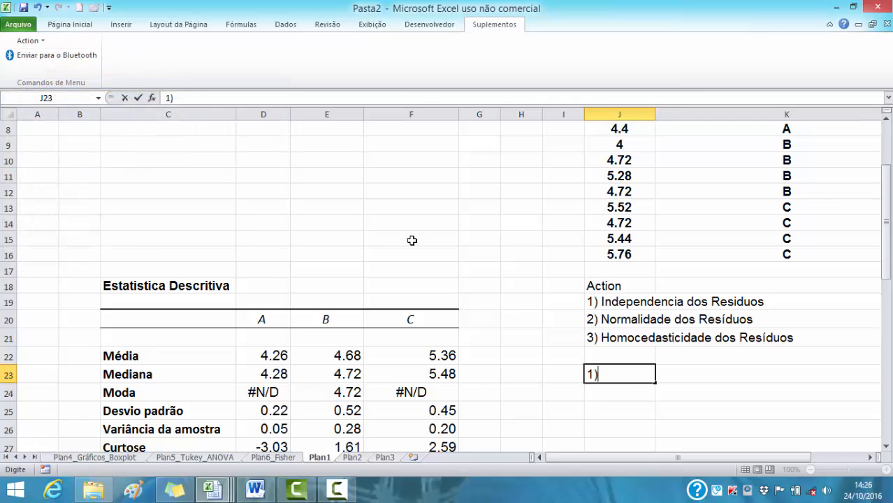
pyautogui.press('BackSpace')
pyautogui.press('BackSpace')
pyautogui.press('Return')
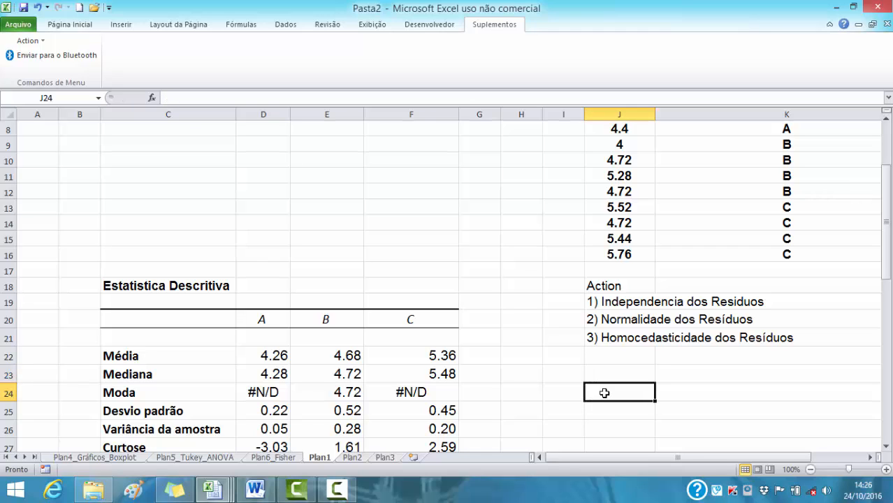
# Step: Start an Action ANOVA and read the data set Plan1!$J$4:$K$16 with named columns
pyautogui.click(28, 41)
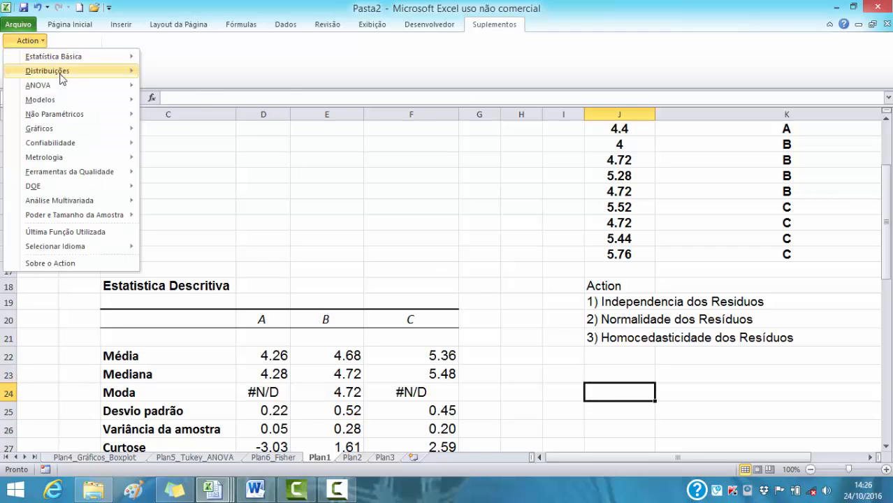
pyautogui.moveTo(82, 84)
pyautogui.click(177, 86)
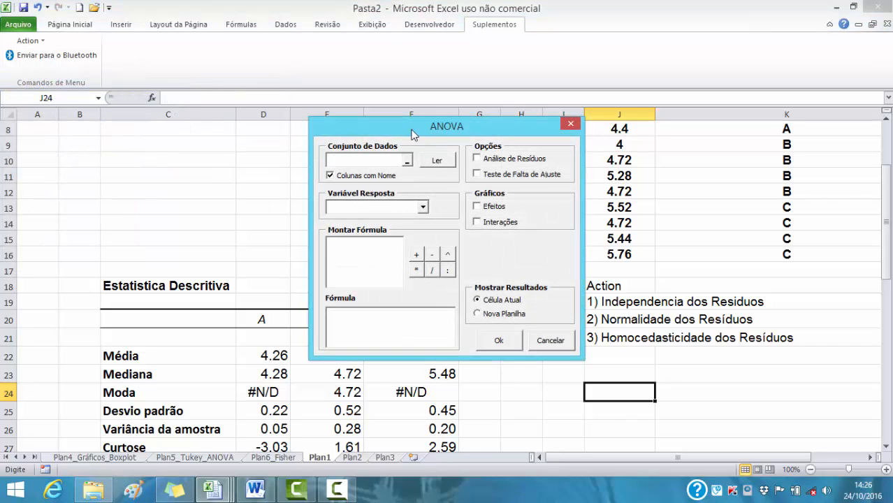
pyautogui.moveTo(413, 132); pyautogui.dragTo(252, 122)
pyautogui.scroll(3, 874, 219)
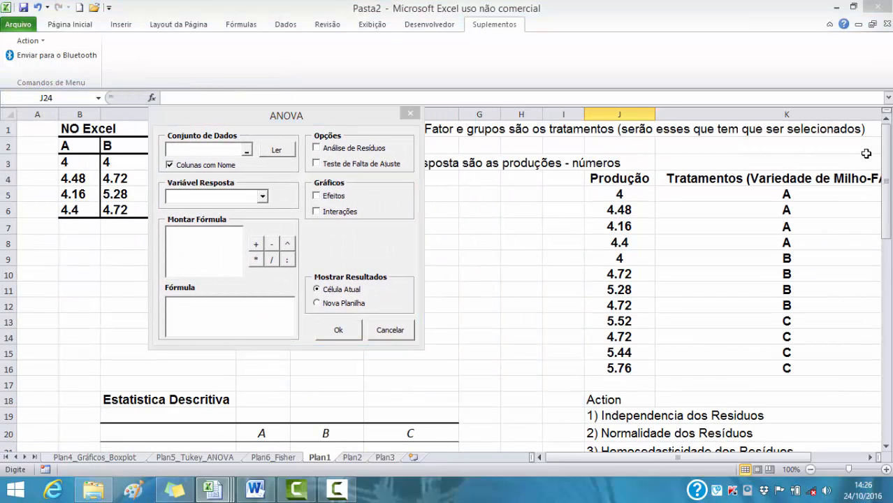
pyautogui.moveTo(621, 180); pyautogui.dragTo(708, 368)
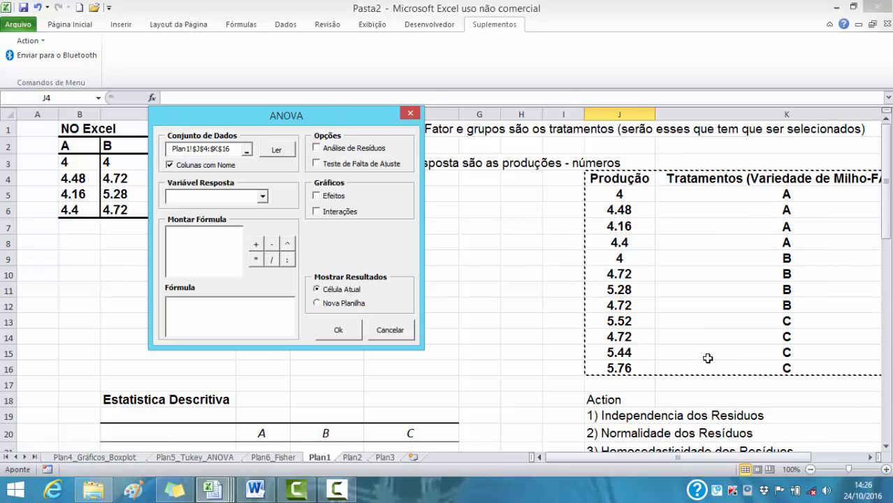
pyautogui.click(274, 151)
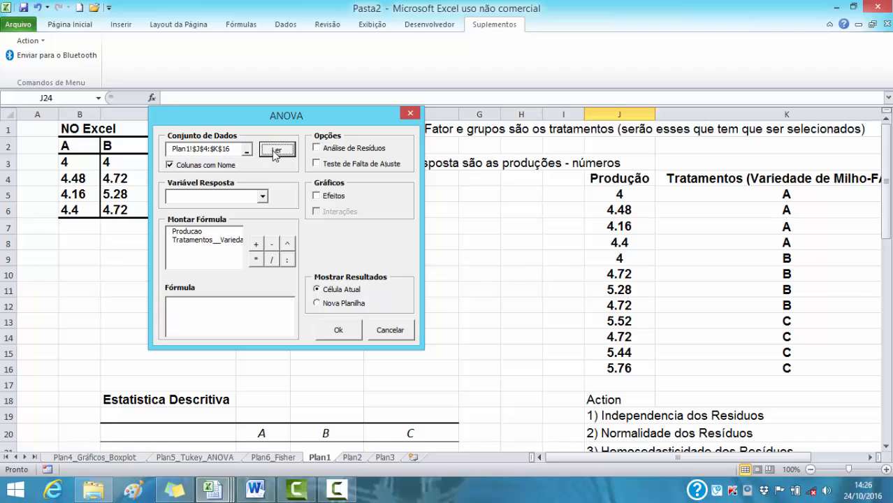
# Step: Run the ANOVA with Producao as response, the treatments variable as formula, residual analysis enabled and results on a new sheet
pyautogui.click(263, 197)
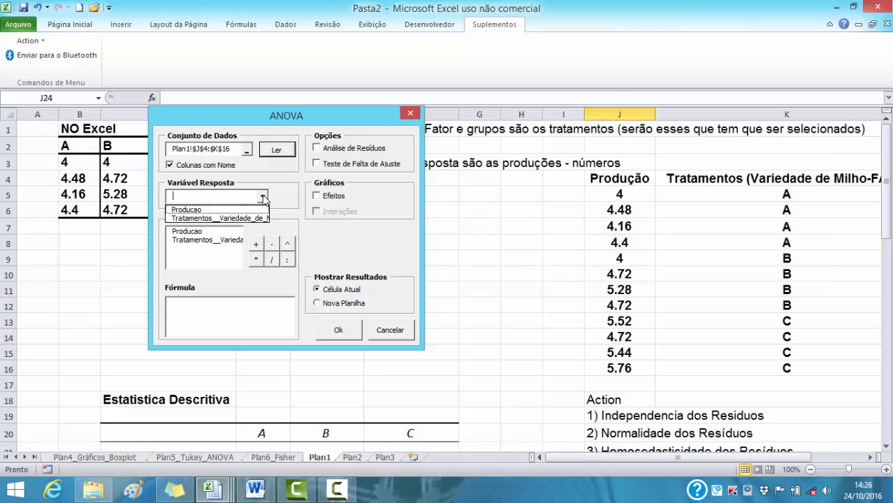
pyautogui.click(190, 210)
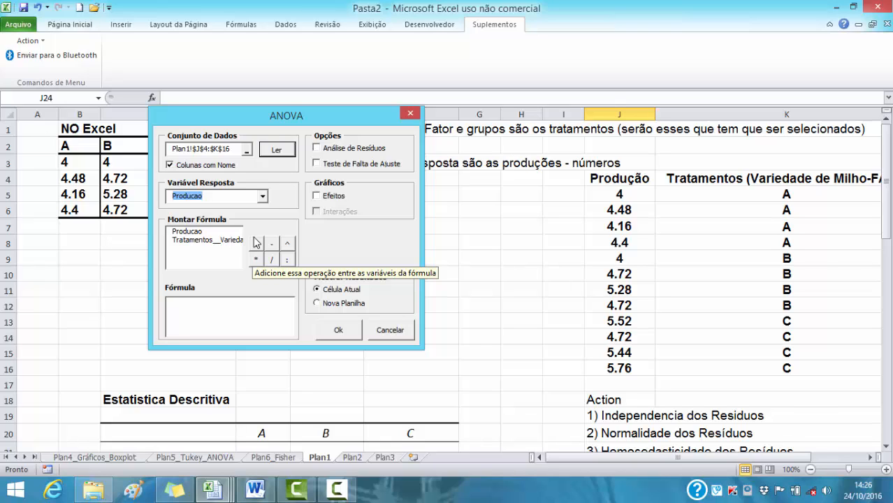
pyautogui.click(203, 240)
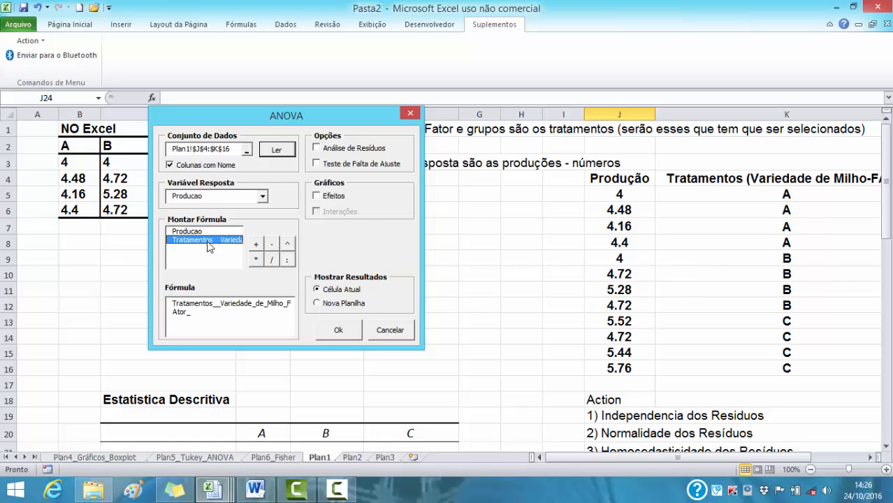
pyautogui.click(319, 151)
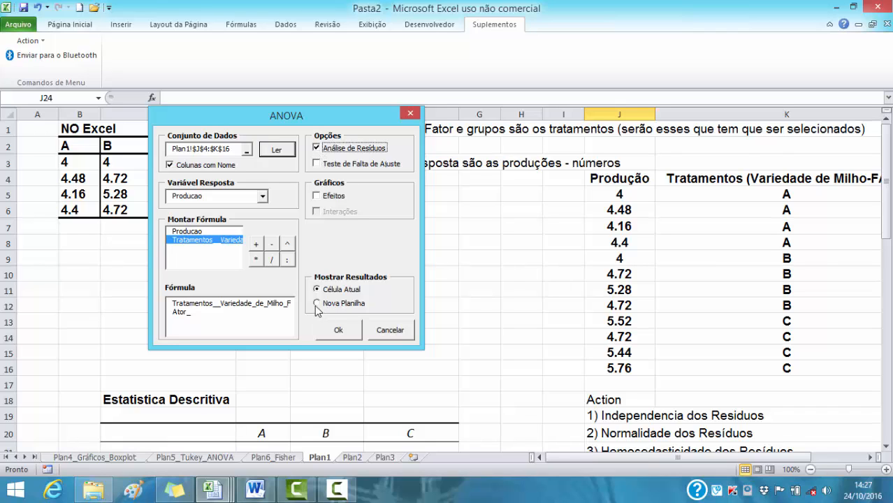
pyautogui.click(317, 303)
pyautogui.click(339, 332)
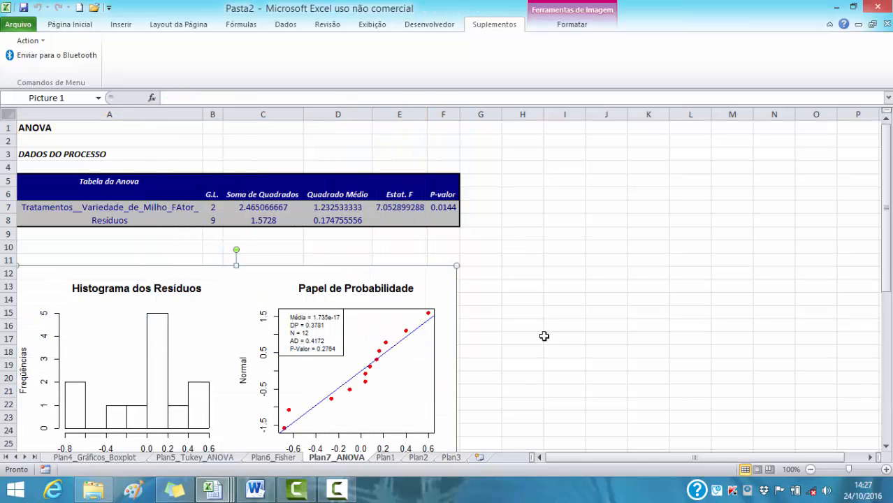
# Step: Move the residual plots picture below the ANOVA table so that it leaves the table uncovered
pyautogui.moveTo(391, 290); pyautogui.dragTo(742, 242)
pyautogui.rightClick(5, 287)
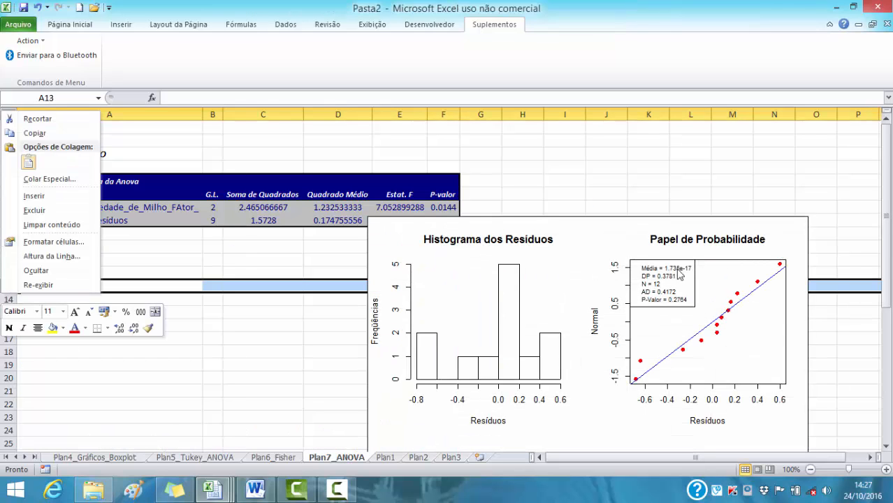
pyautogui.click(816, 155)
pyautogui.click(473, 266)
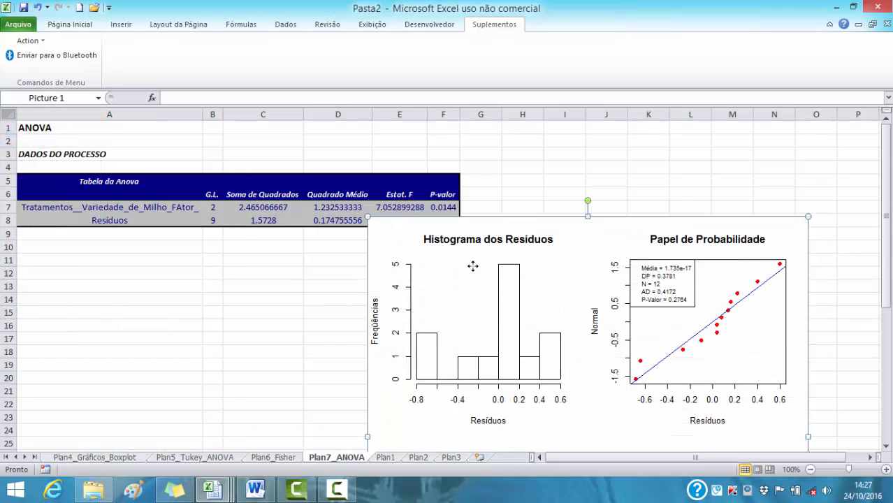
pyautogui.moveTo(474, 266); pyautogui.dragTo(279, 313)
pyautogui.click(664, 234)
# Step: Examine the four residual plots below the ANOVA table, in particular the residuals against collection order
pyautogui.scroll(-3, 671, 231)
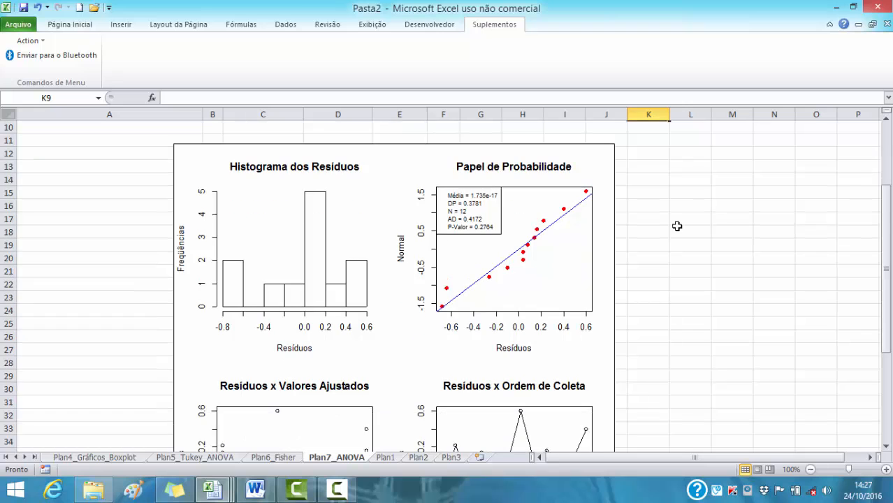
pyautogui.scroll(3, 677, 227)
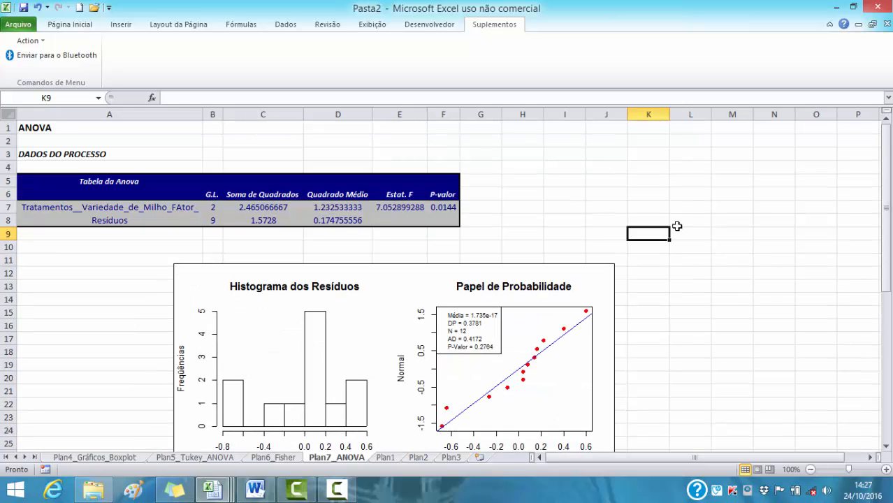
pyautogui.scroll(-3, 678, 227)
pyautogui.scroll(3, 680, 226)
pyautogui.scroll(-5, 680, 226)
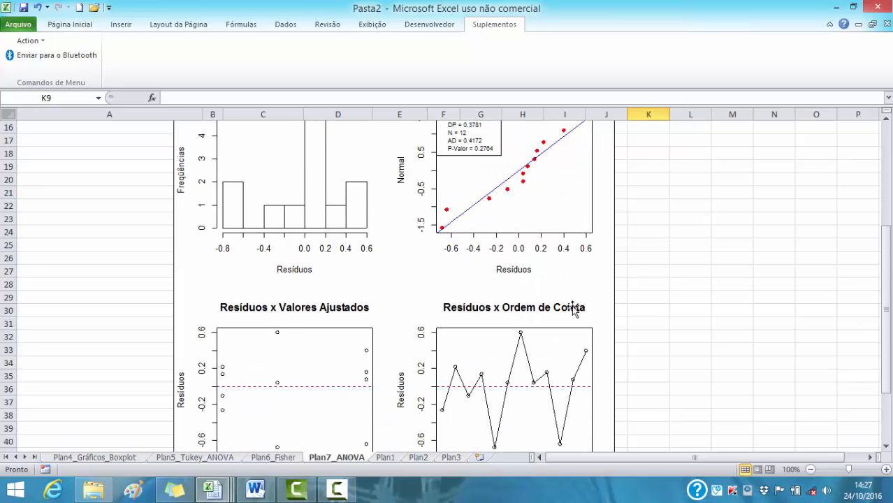
pyautogui.scroll(-1, 573, 310)
pyautogui.click(513, 299)
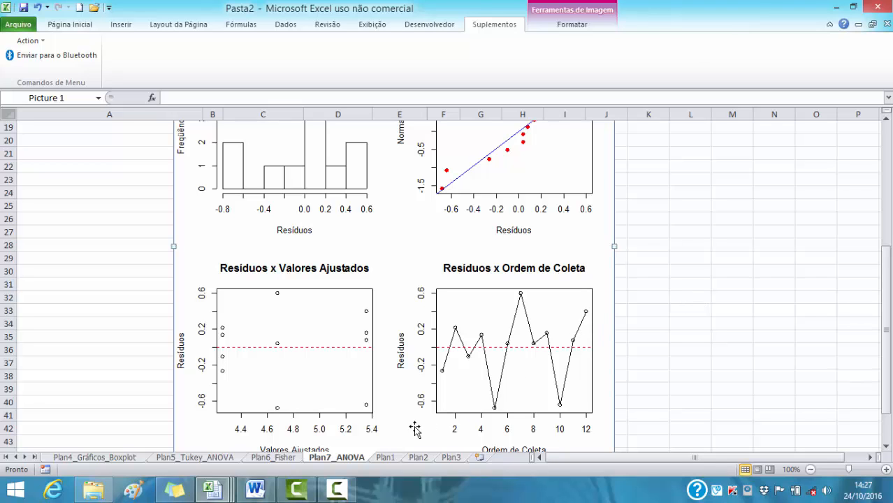
# Step: Review the residual assumptions listed on Plan1, and examine the collection-order and probability plots on Plan7_ANOVA against them
pyautogui.click(385, 458)
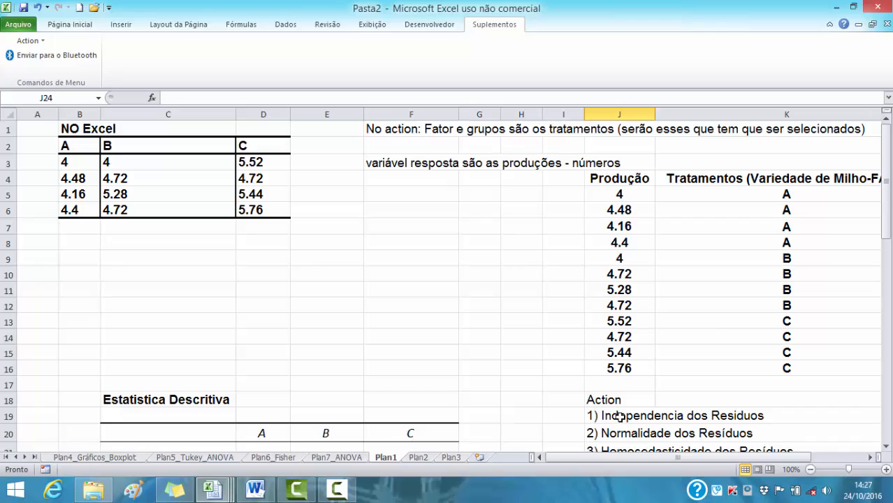
pyautogui.scroll(-2, 621, 413)
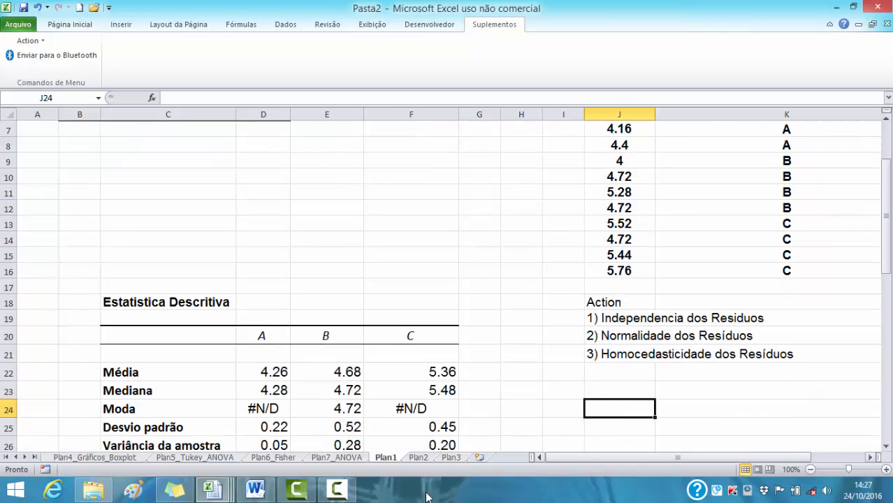
pyautogui.click(337, 458)
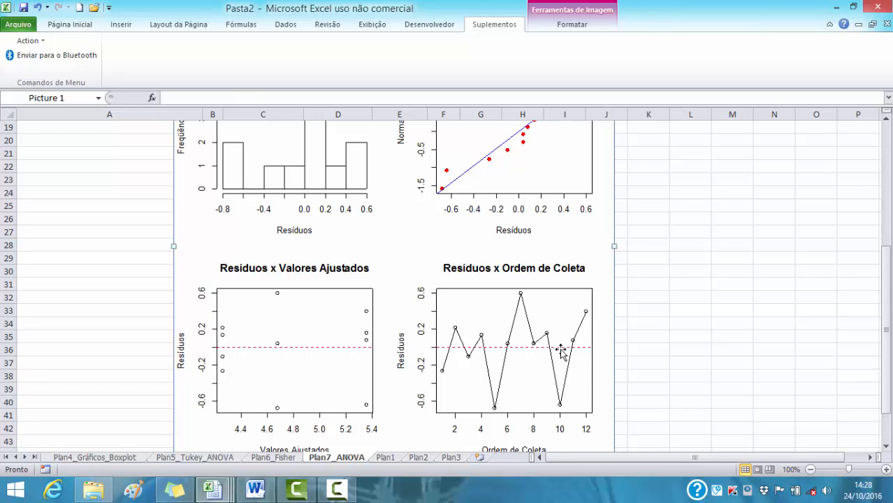
pyautogui.scroll(2, 561, 350)
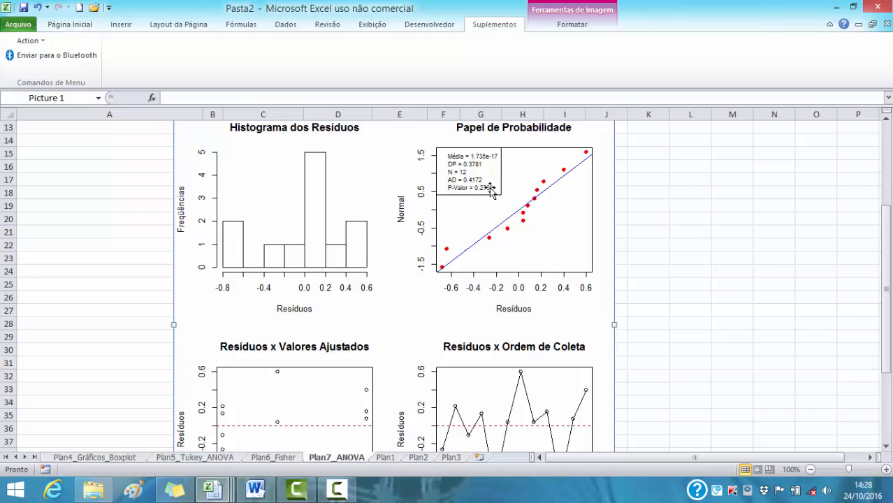
# Step: Switch to the Word document and read the hypotheses H0 and H1 for normality of the errors
pyautogui.click(257, 492)
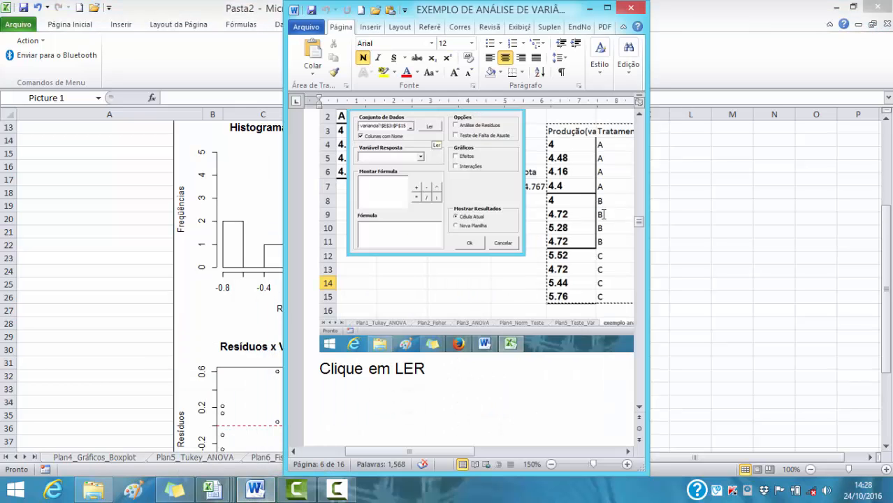
pyautogui.moveTo(639, 223); pyautogui.dragTo(642, 364)
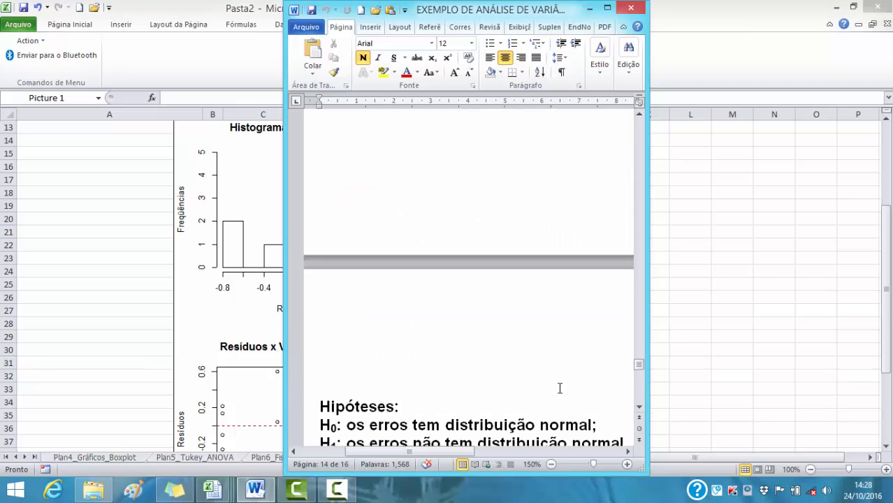
pyautogui.scroll(-4, 559, 389)
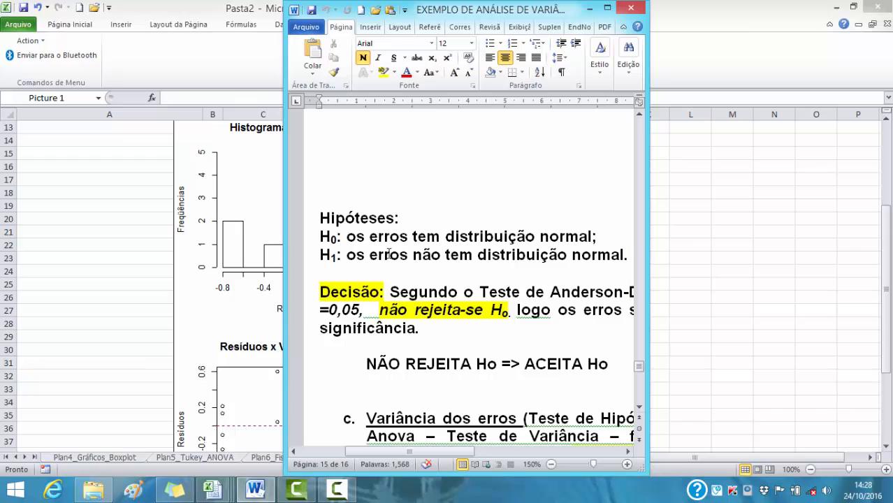
pyautogui.click(707, 281)
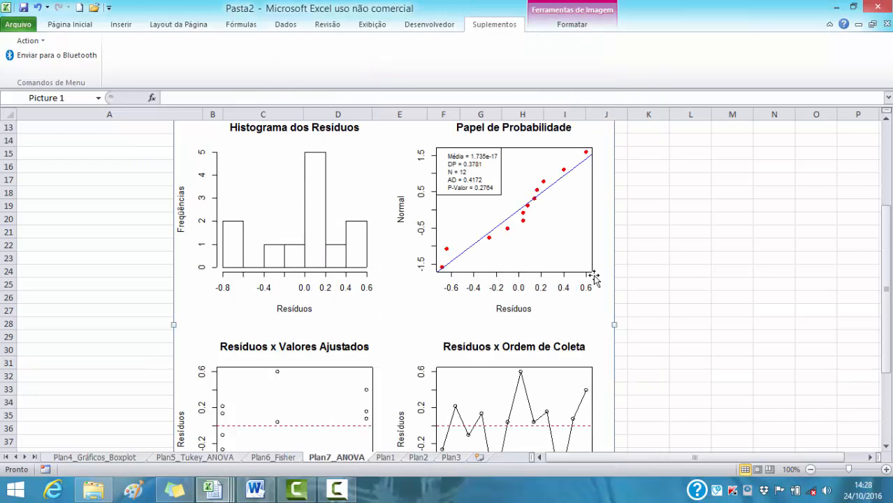
# Step: Run an Anderson-Darling normality test in Action on Plan1!$J$5:$J$16 with the results on a new sheet
pyautogui.click(385, 457)
pyautogui.scroll(2, 421, 430)
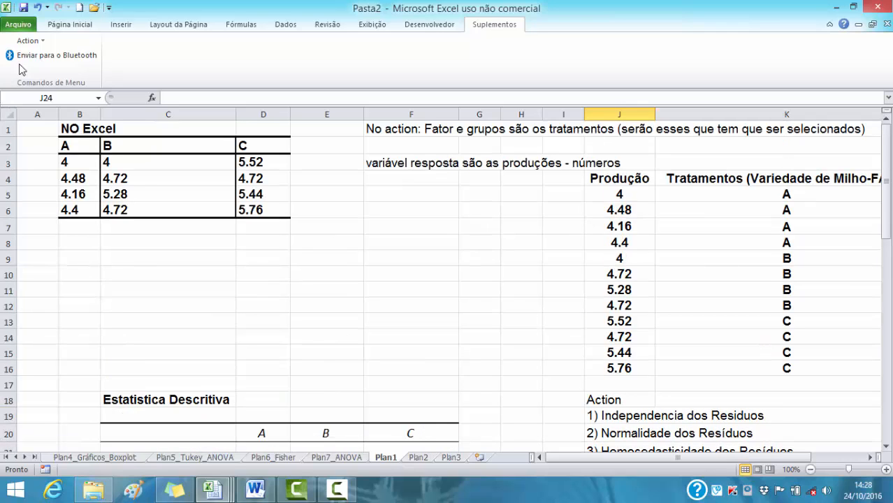
pyautogui.click(28, 41)
pyautogui.moveTo(51, 57)
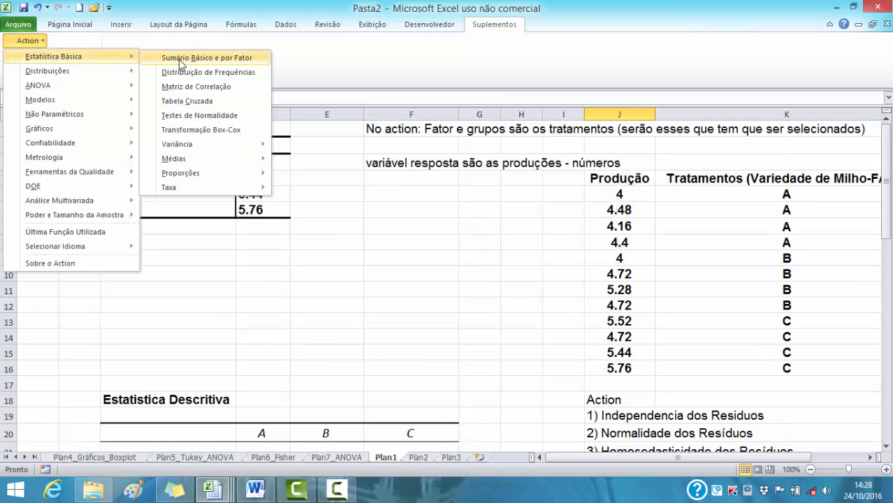
pyautogui.click(203, 119)
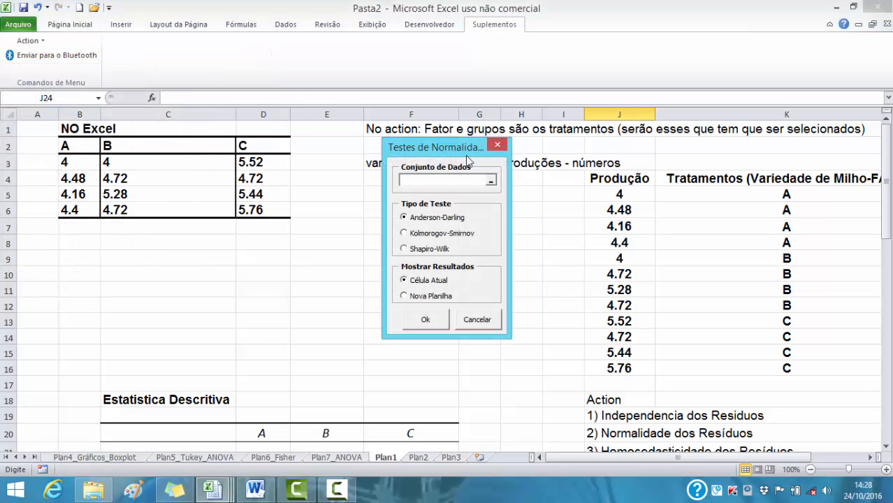
pyautogui.moveTo(619, 197); pyautogui.dragTo(621, 368)
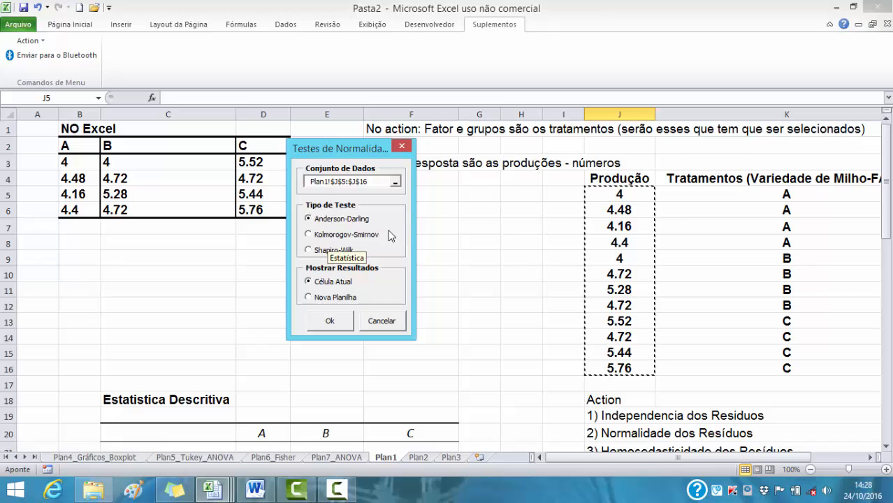
pyautogui.click(311, 299)
pyautogui.click(333, 324)
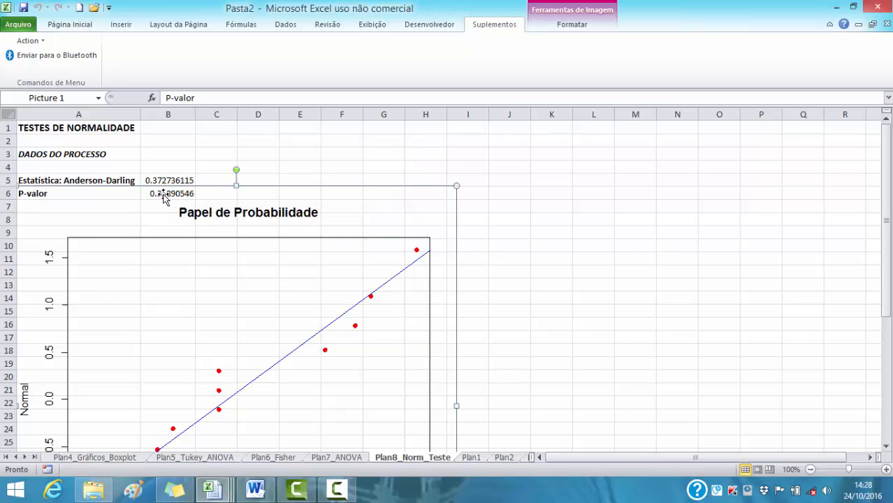
# Step: Move the probability plot down clear of the Anderson-Darling statistic and P-value rows
pyautogui.click(280, 145)
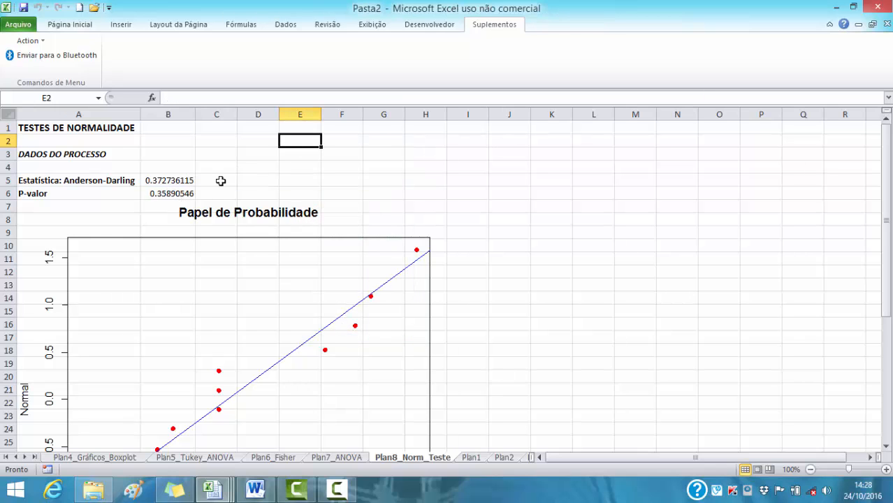
pyautogui.click(176, 194)
pyautogui.moveTo(225, 211); pyautogui.dragTo(245, 251)
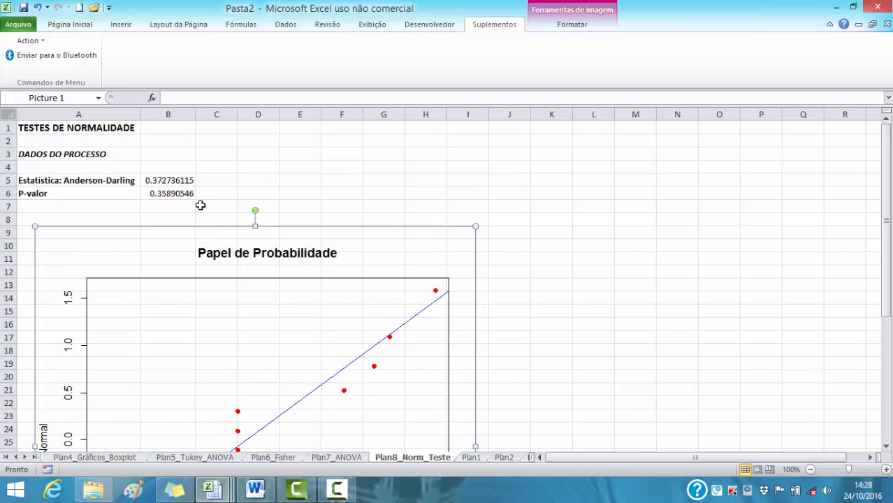
# Step: Enter ">0,05" in C6 beside the normality P-value, consulting the Anderson-Darling decision in the Word document
pyautogui.click(176, 194)
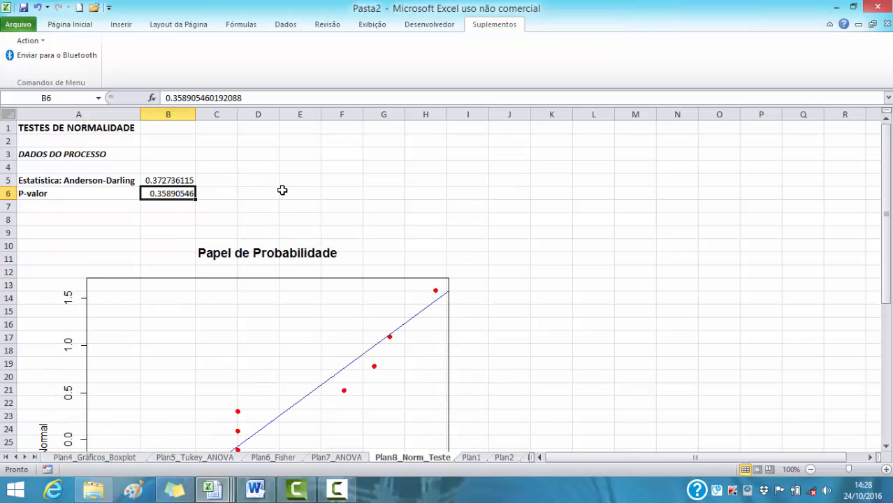
pyautogui.click(220, 193)
pyautogui.write('>0,05')
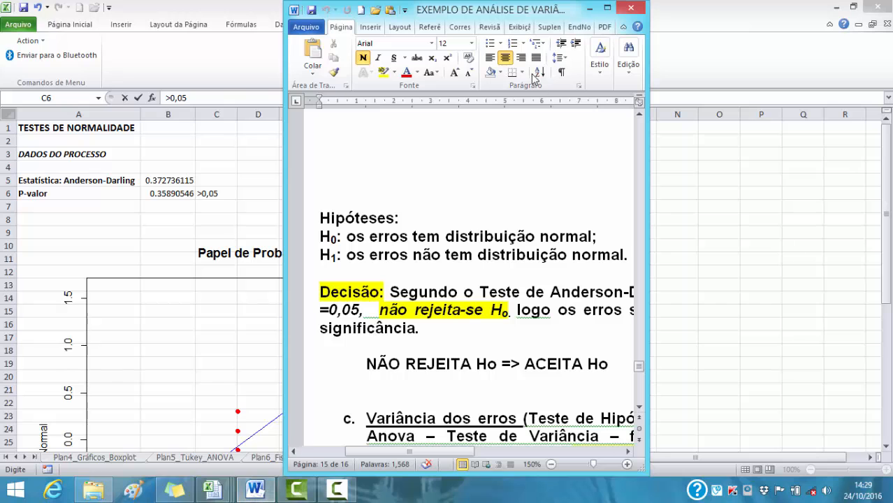
pyautogui.click(607, 7)
pyautogui.scroll(-3, 517, 125)
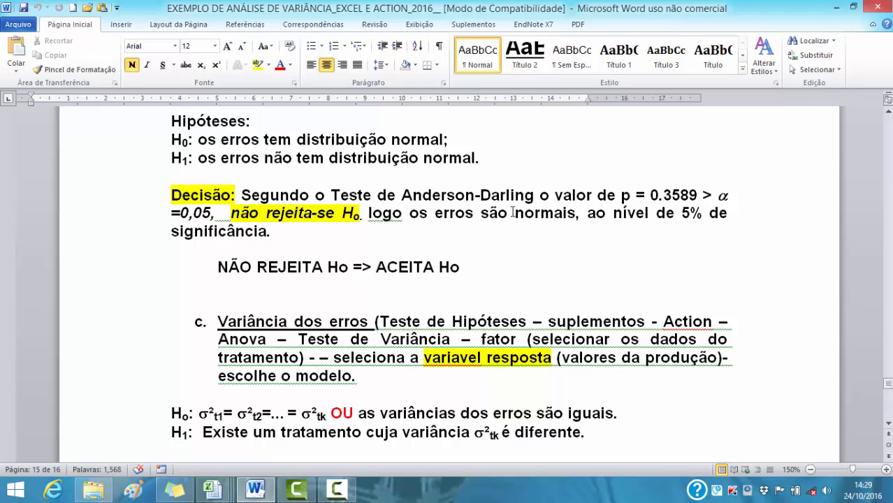
pyautogui.click(838, 8)
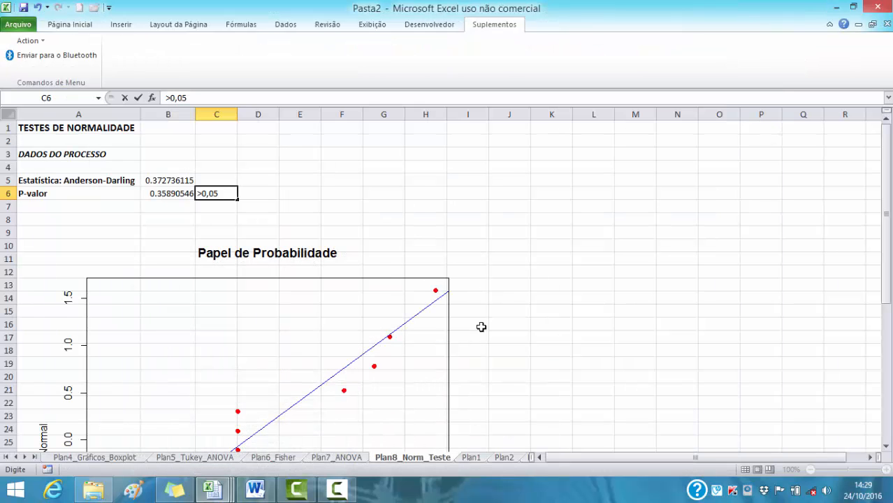
pyautogui.click(582, 336)
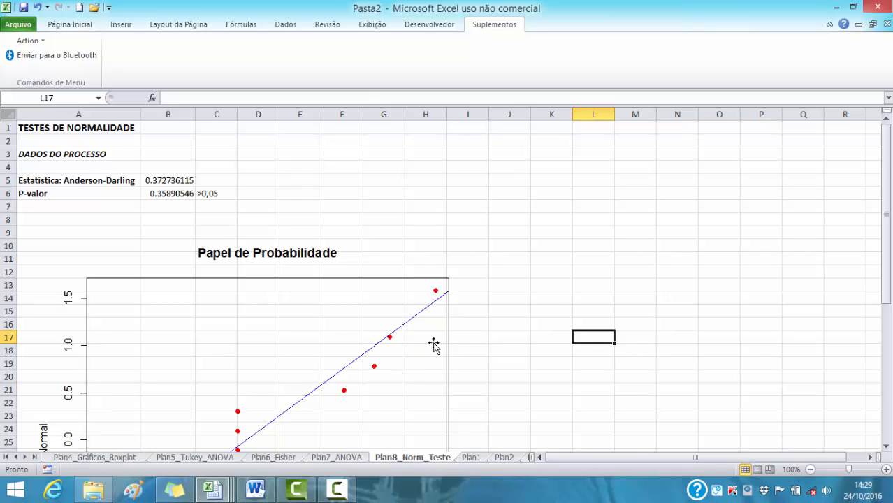
# Step: Switch to the Word document and review its sections on normality and independence of the errors
pyautogui.click(255, 489)
pyautogui.scroll(10, 461, 300)
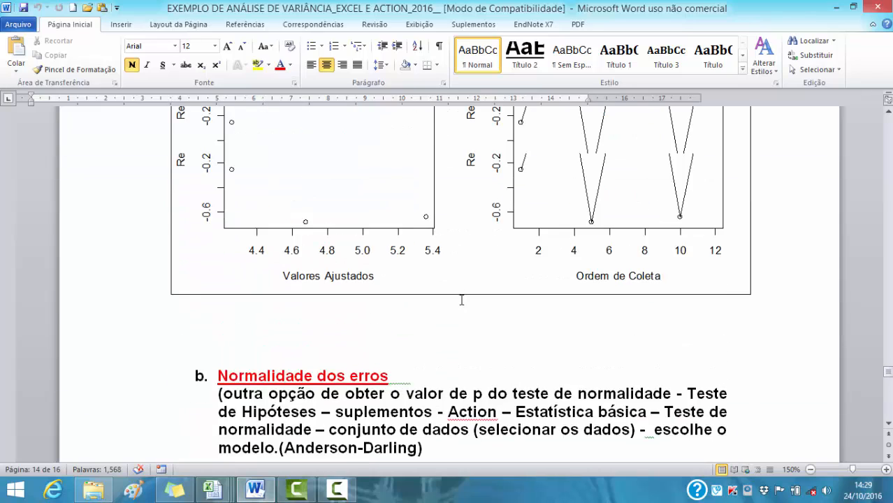
pyautogui.scroll(1, 461, 300)
pyautogui.scroll(-5, 531, 237)
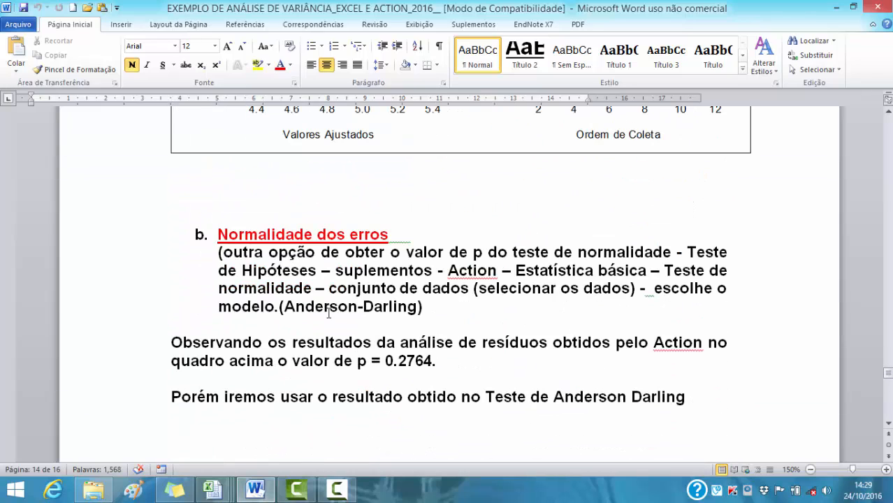
pyautogui.scroll(10, 335, 310)
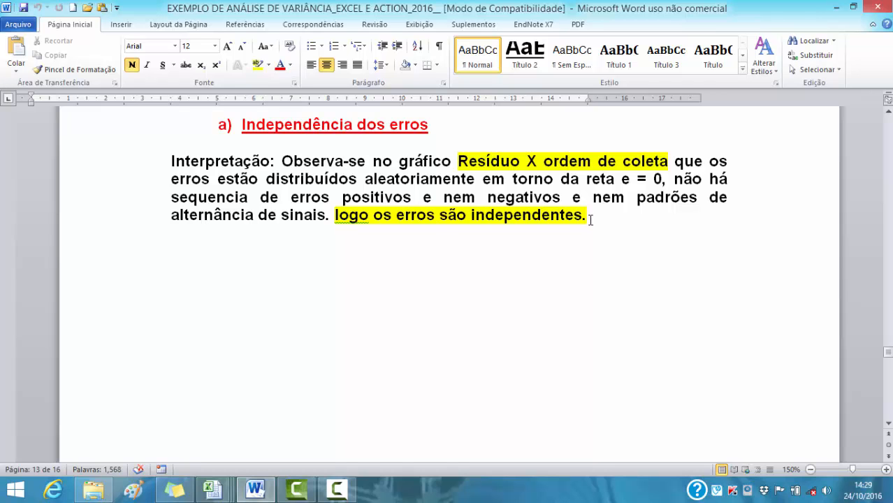
pyautogui.scroll(-10, 594, 210)
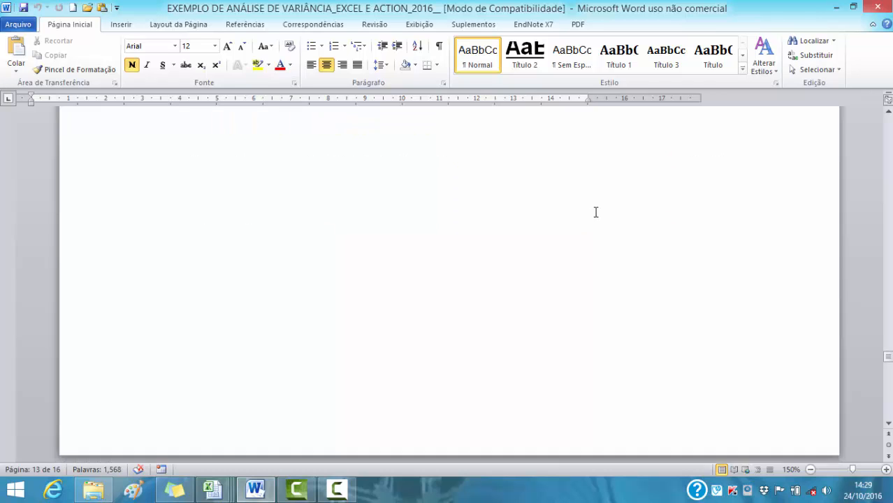
# Step: Read the Word document's section on the variance of the errors, including its hypotheses and the Action test procedure
pyautogui.scroll(1, 629, 204)
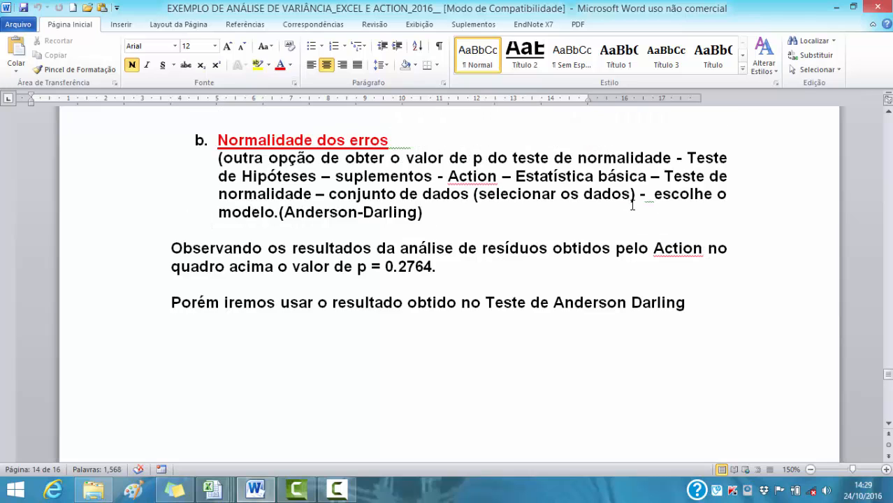
pyautogui.scroll(-11, 629, 201)
pyautogui.scroll(3, 633, 198)
pyautogui.scroll(1, 632, 199)
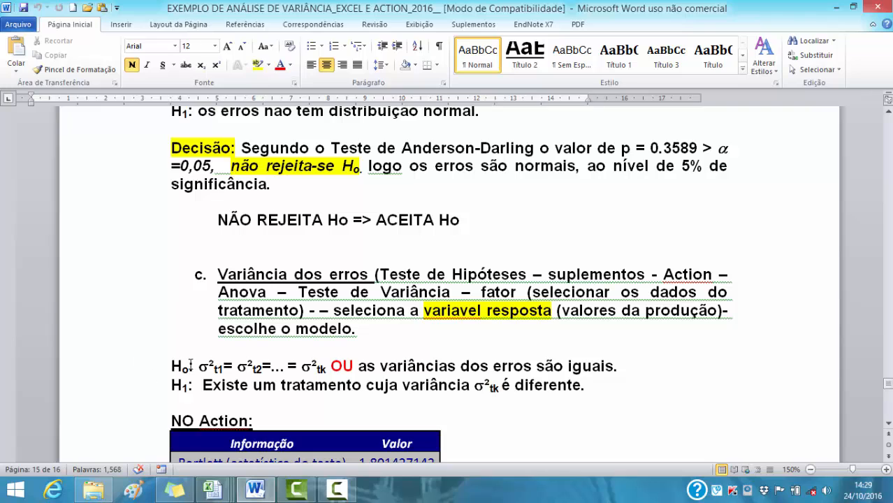
pyautogui.scroll(-3, 218, 370)
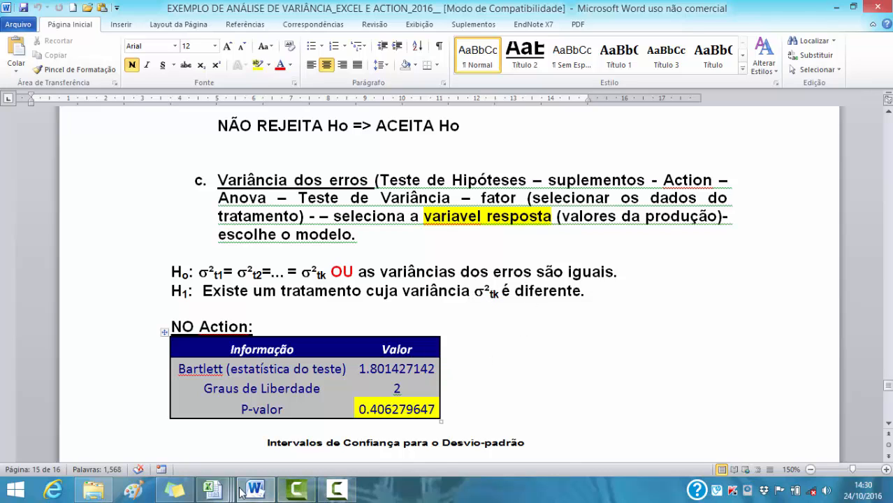
# Step: In the Pasta2 workbook, run Action's Bartlett variance test with factor Plan1!$K$5:$K$16 and response Plan1!$J$5:$J$16, showing results on a new sheet
pyautogui.moveTo(213, 489)
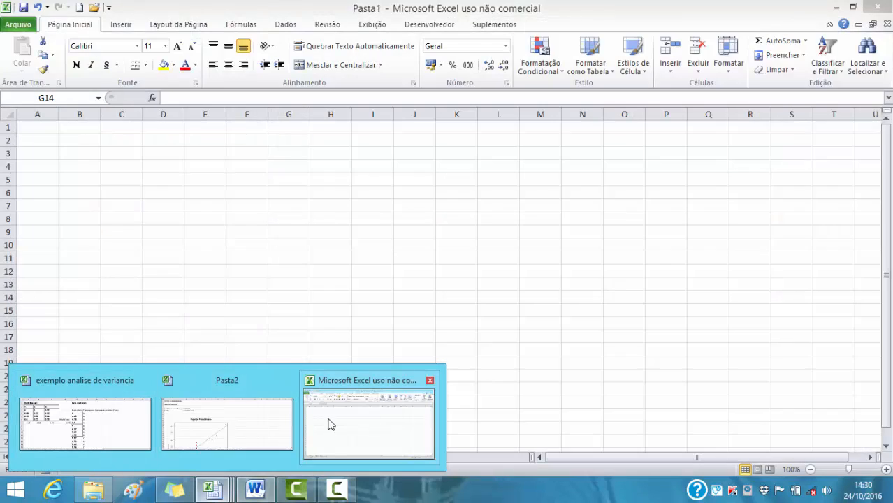
pyautogui.click(265, 417)
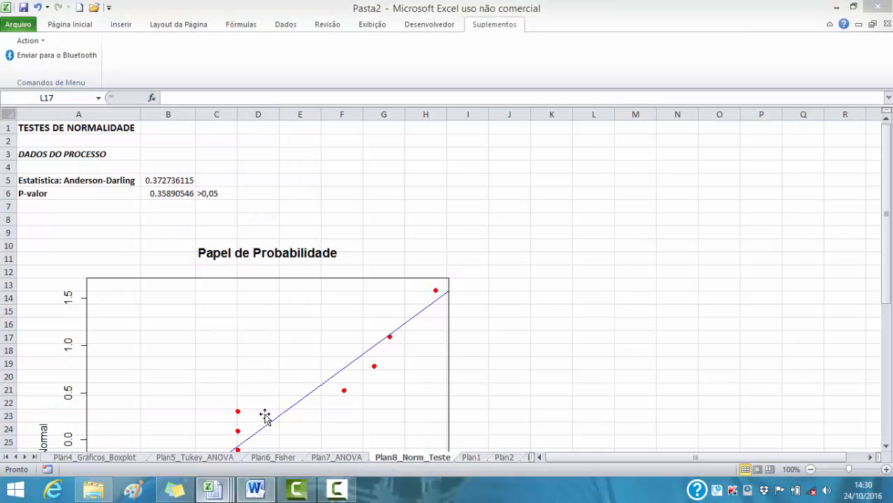
pyautogui.click(472, 457)
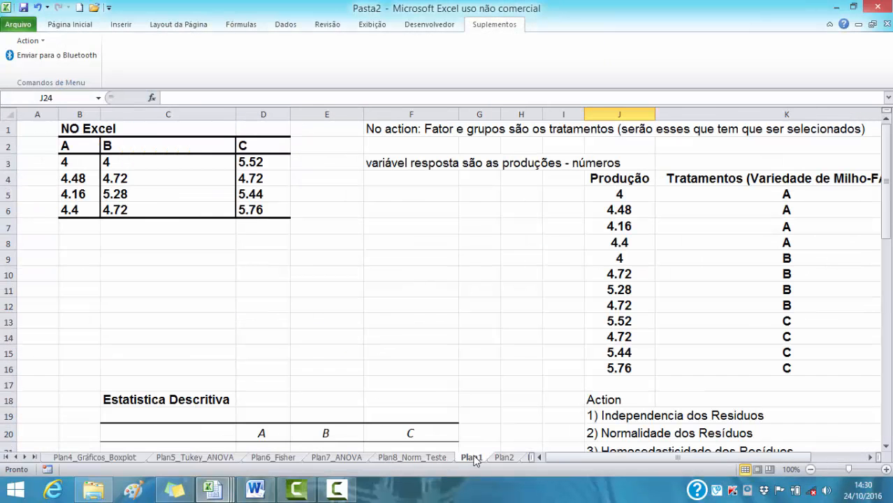
pyautogui.click(28, 41)
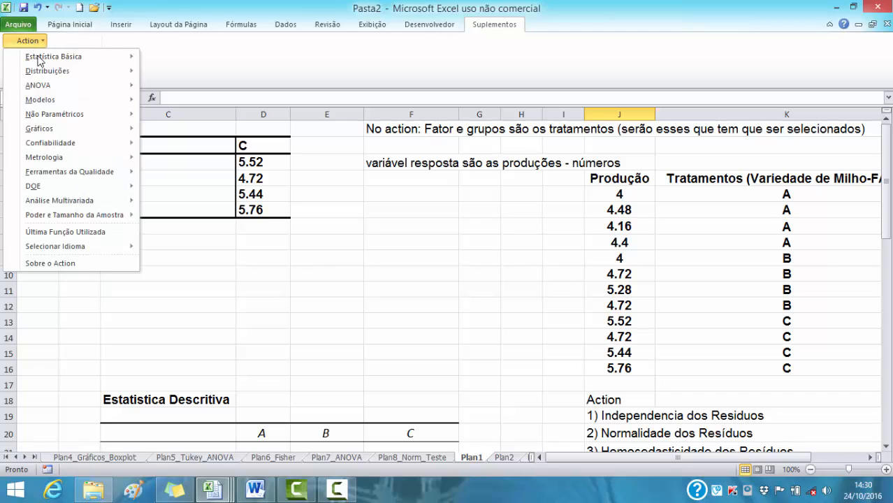
pyautogui.moveTo(46, 87)
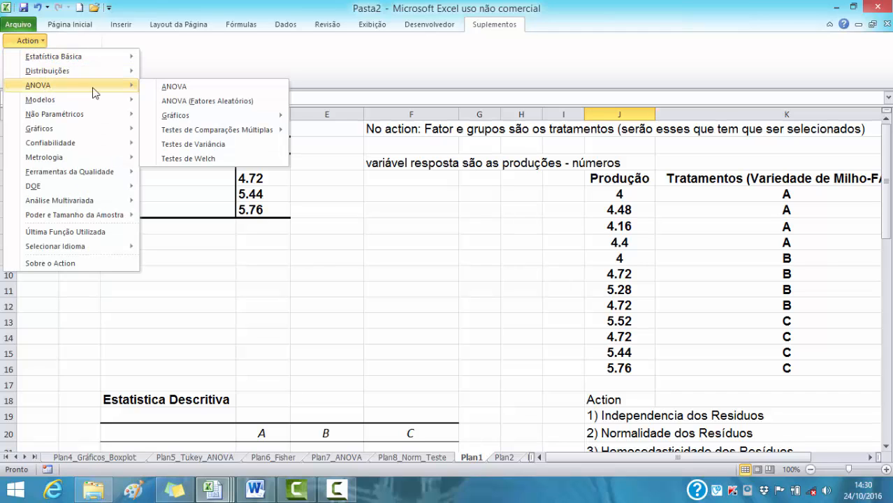
pyautogui.click(200, 145)
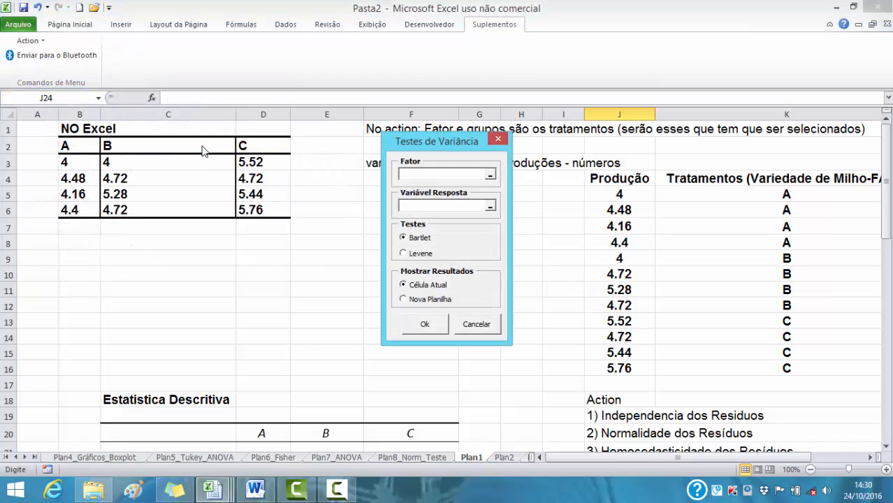
pyautogui.moveTo(742, 197); pyautogui.dragTo(753, 365)
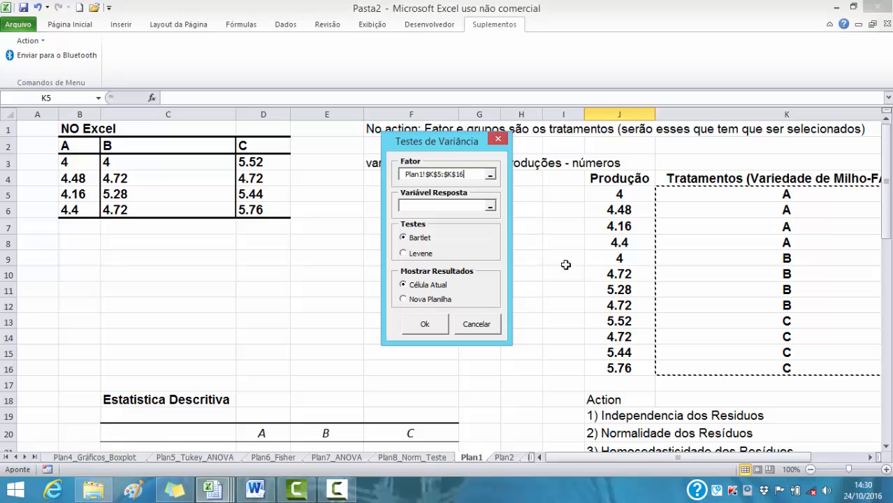
pyautogui.click(440, 205)
pyautogui.moveTo(594, 197); pyautogui.dragTo(600, 369)
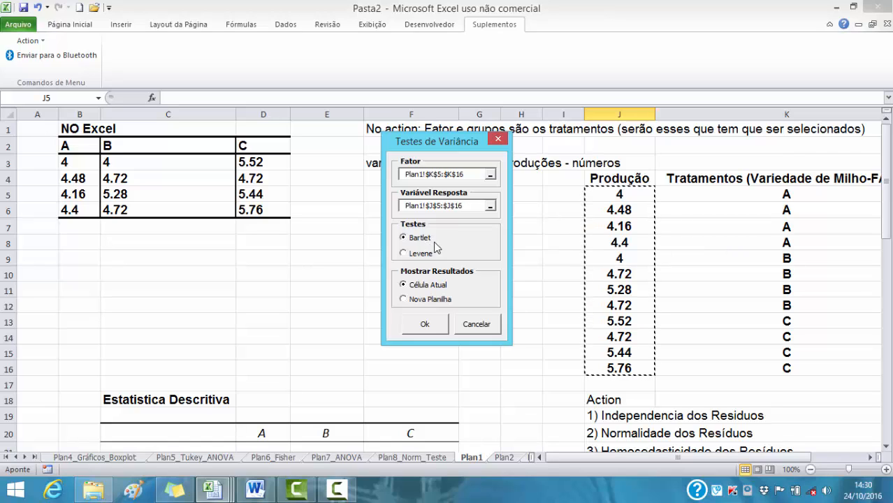
pyautogui.click(403, 299)
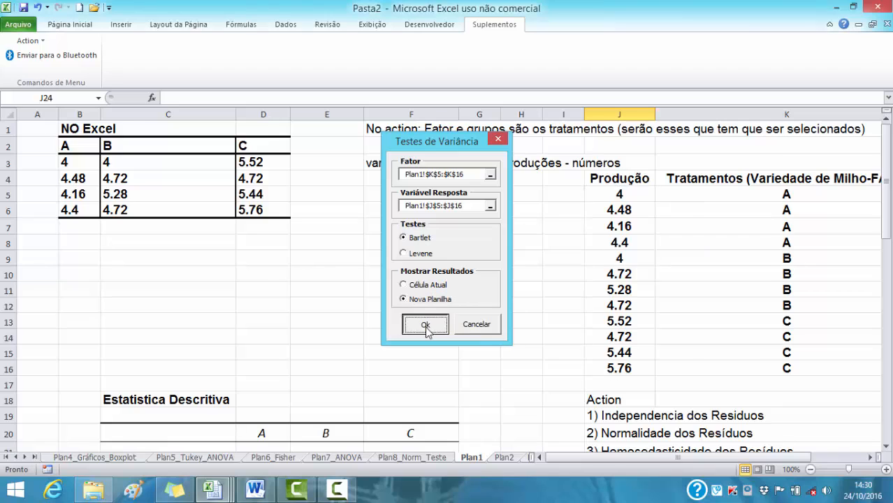
pyautogui.click(424, 324)
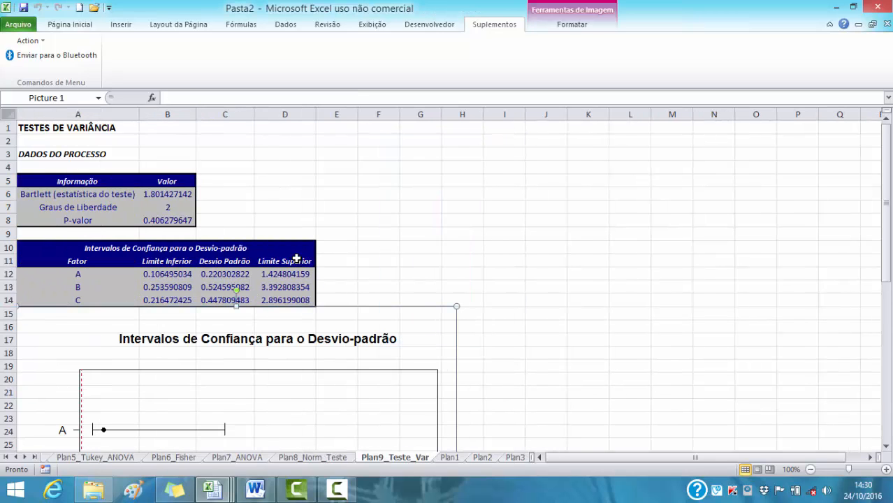
# Step: Examine the Bartlett test's P-value row and compare it with the decision on error variances in the Word document
pyautogui.click(159, 222)
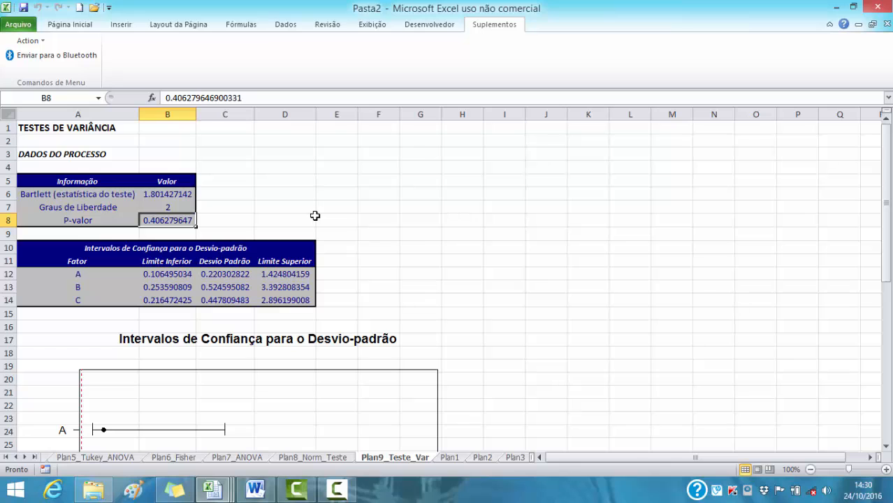
pyautogui.moveTo(80, 218); pyautogui.dragTo(160, 217)
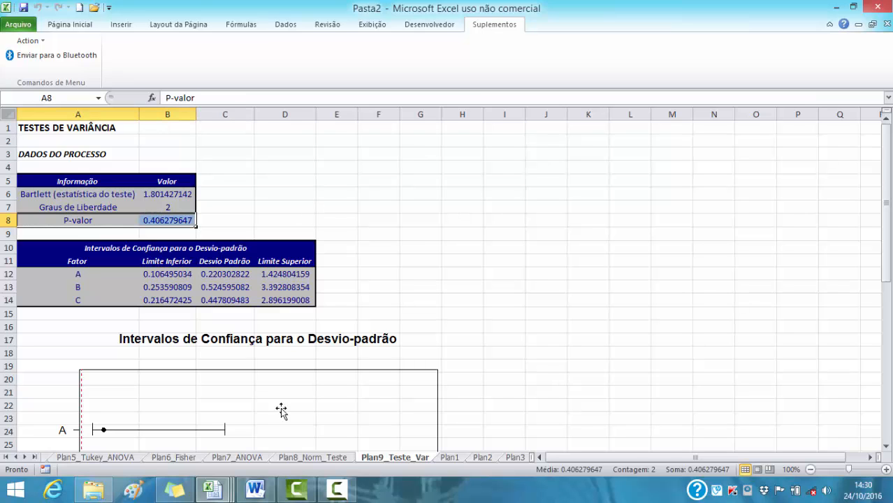
pyautogui.click(255, 489)
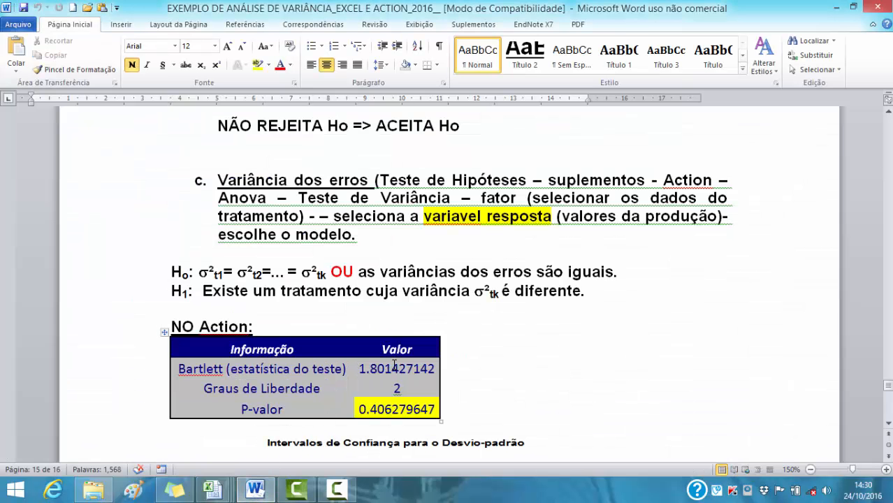
pyautogui.scroll(-10, 395, 353)
pyautogui.scroll(-2, 396, 352)
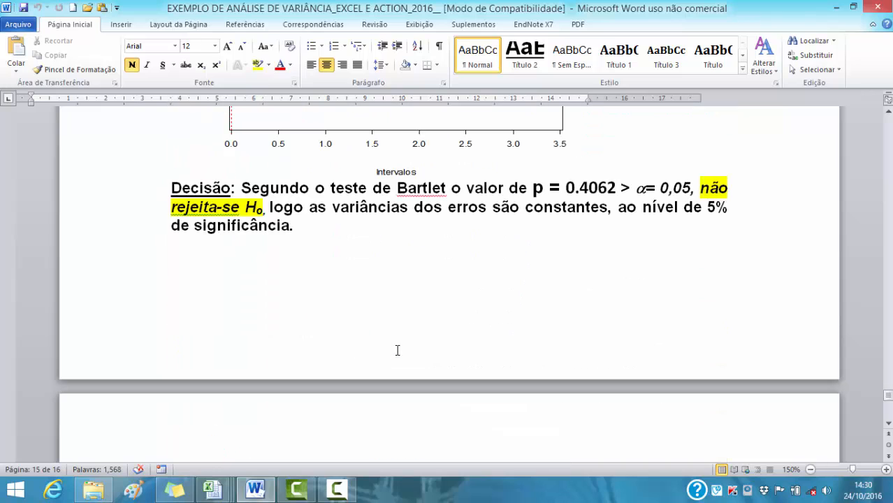